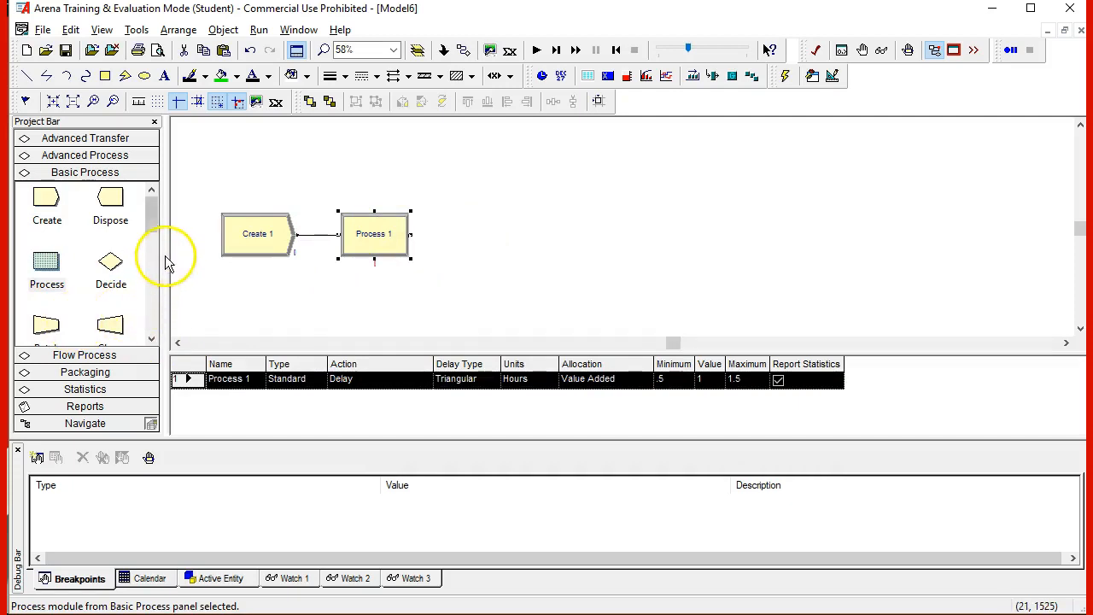
- Add a Clone module to the flowchart directly after Process 1
{"action": "left_click_drag", "start_coordinate": [155, 218], "coordinate": [154, 231]}
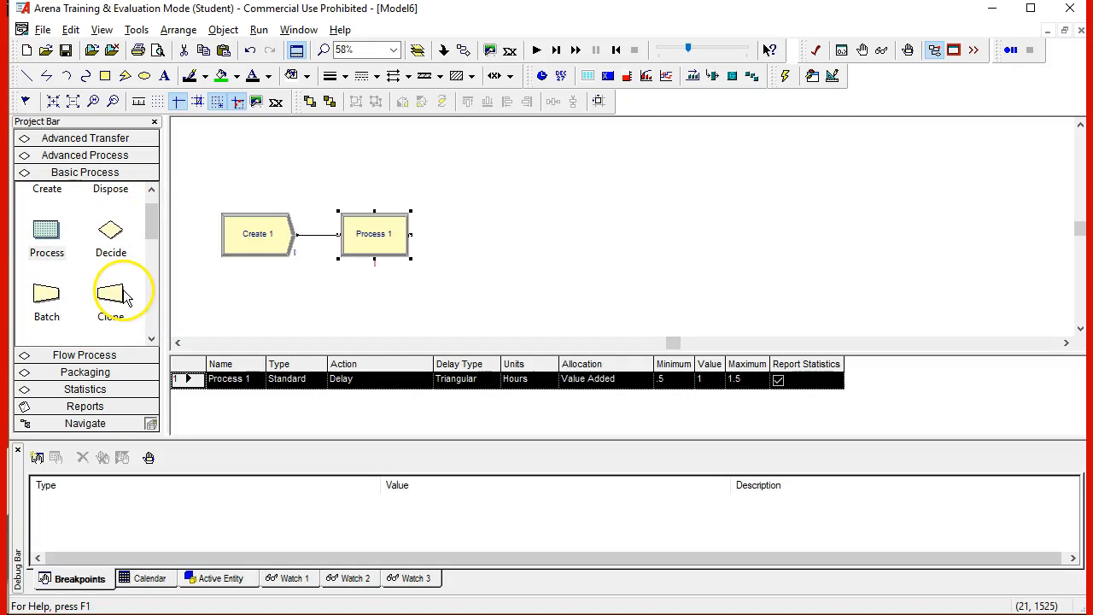
{"action": "mouse_move", "coordinate": [156, 219]}
{"action": "left_mouse_down"}
{"action": "mouse_move", "coordinate": [155, 207]}
{"action": "mouse_move", "coordinate": [155, 224]}
{"action": "left_mouse_up"}
{"action": "mouse_move", "coordinate": [117, 292]}
{"action": "left_mouse_down"}
{"action": "mouse_move", "coordinate": [395, 256]}
{"action": "mouse_move", "coordinate": [450, 231]}
{"action": "left_mouse_up"}
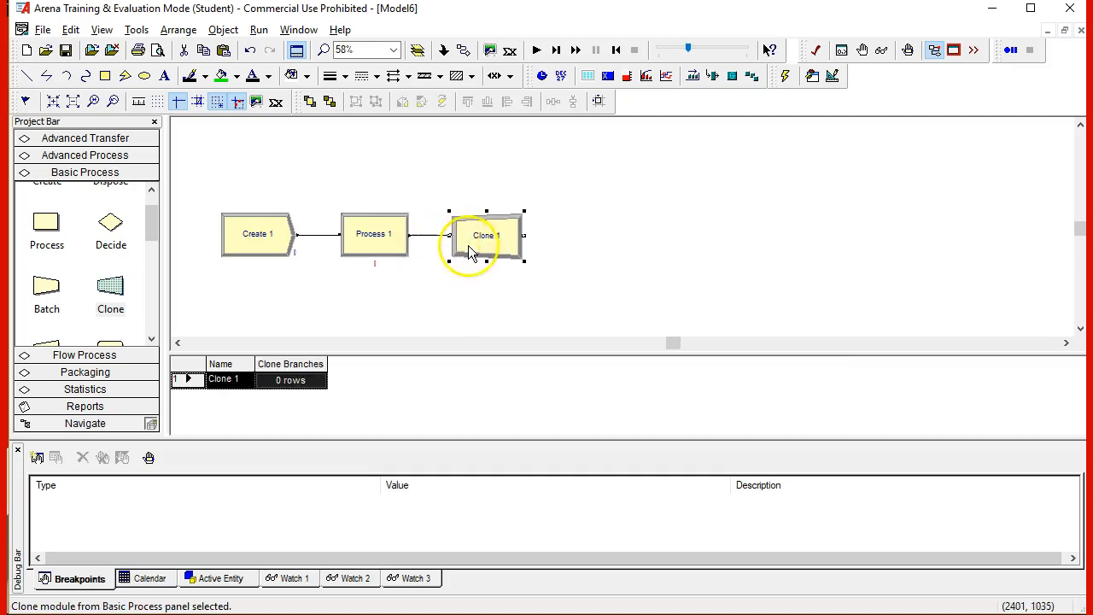
{"action": "left_click", "coordinate": [549, 246]}
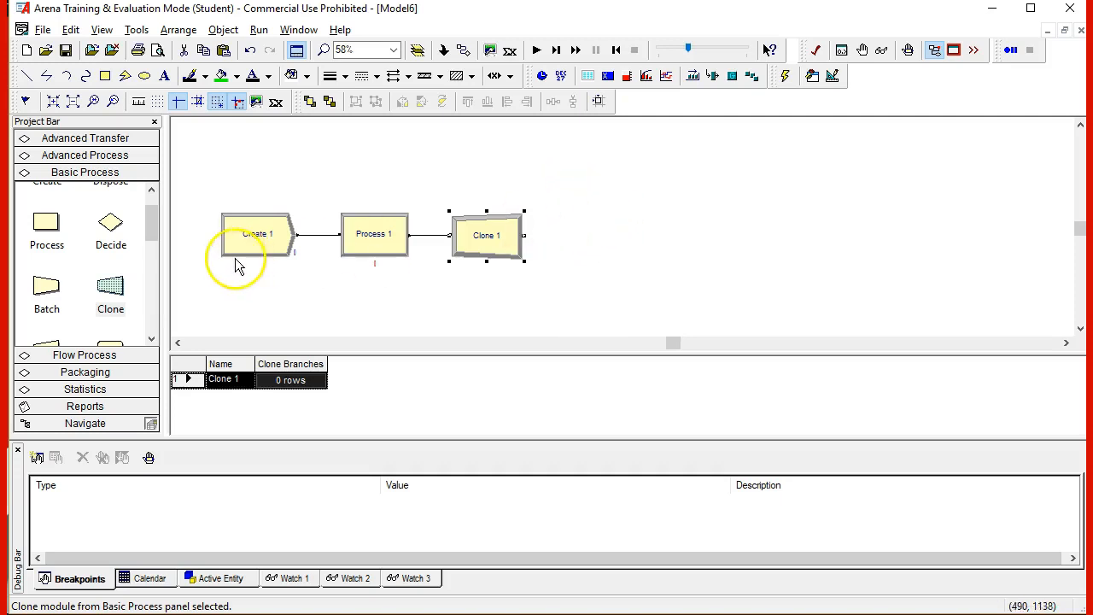
- Add two Label modules one above the other beyond the Clone module
{"action": "left_click_drag", "start_coordinate": [156, 230], "coordinate": [156, 264]}
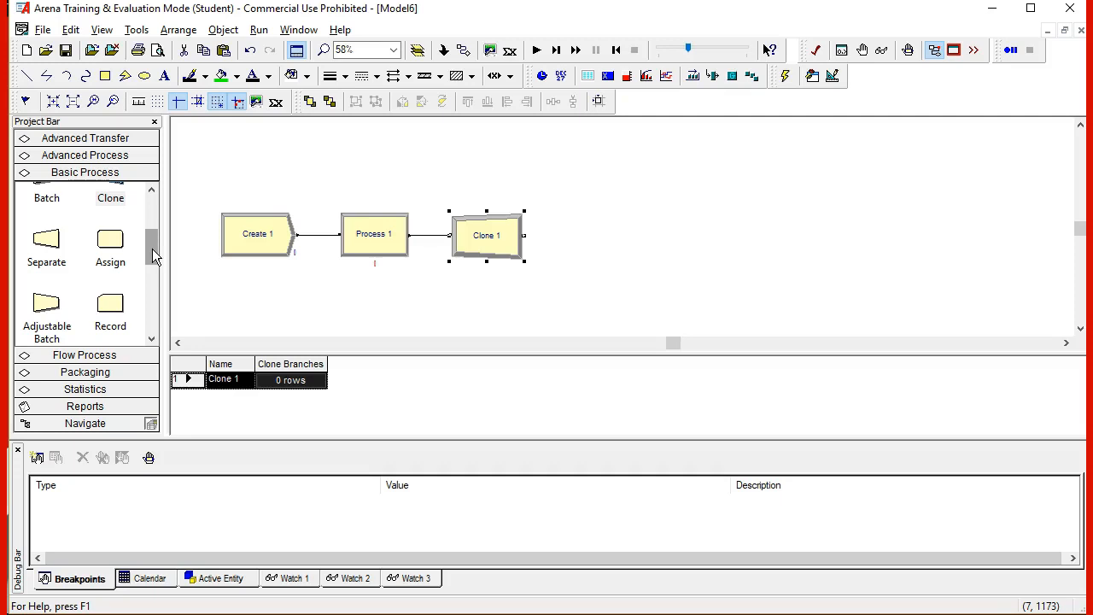
{"action": "left_click_drag", "start_coordinate": [151, 248], "coordinate": [627, 177]}
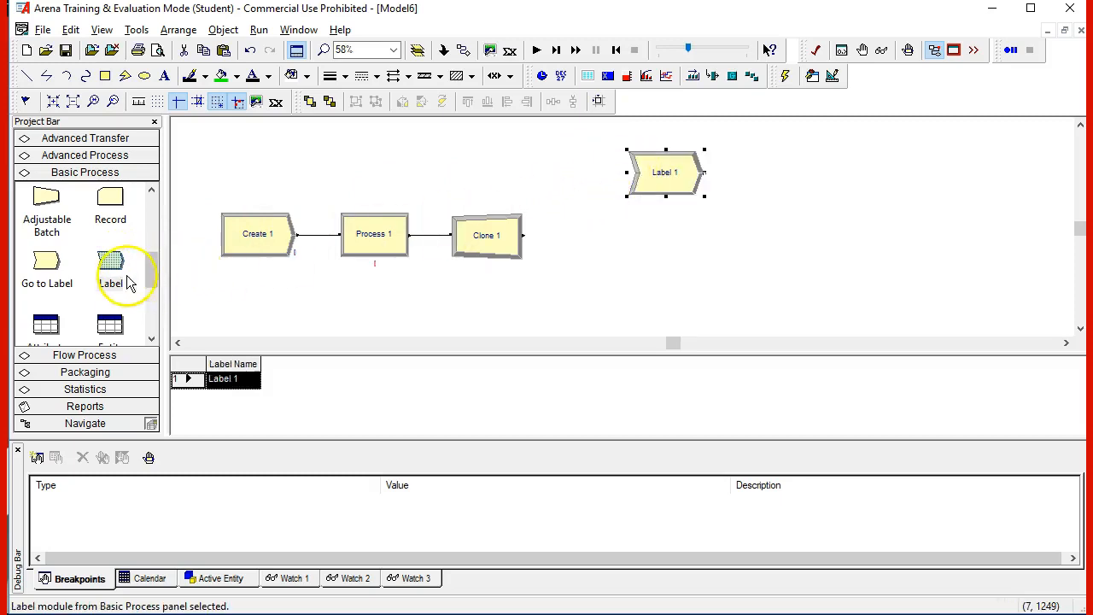
{"action": "left_click_drag", "start_coordinate": [110, 261], "coordinate": [632, 288]}
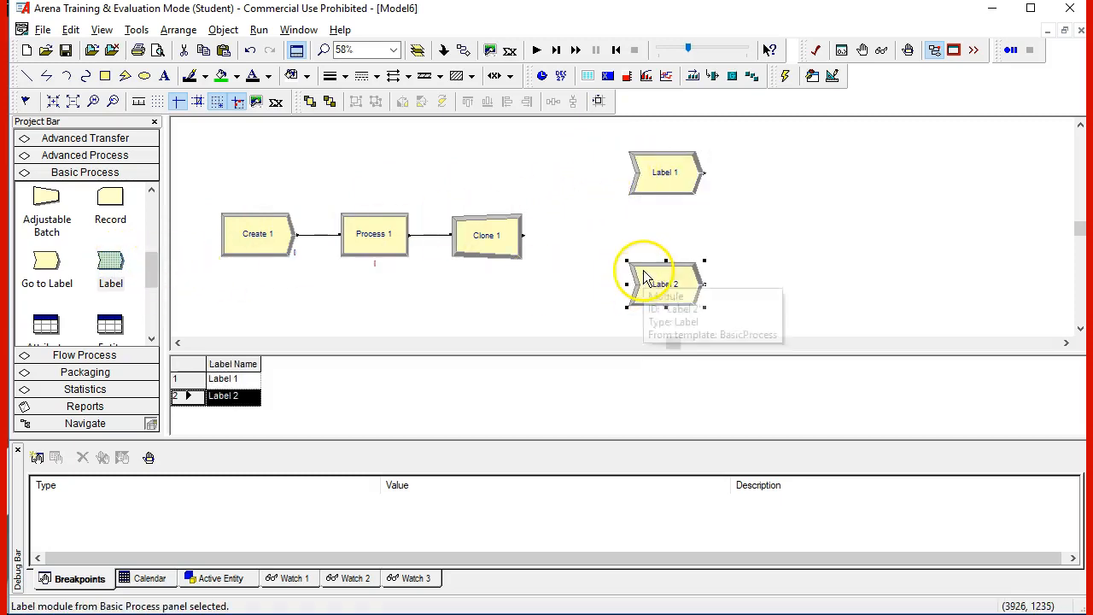
- Add a Process module beside each label and delete the automatic connection between Label 2 and Process 2
{"action": "left_click_drag", "start_coordinate": [154, 268], "coordinate": [151, 226]}
{"action": "left_click_drag", "start_coordinate": [51, 214], "coordinate": [760, 186]}
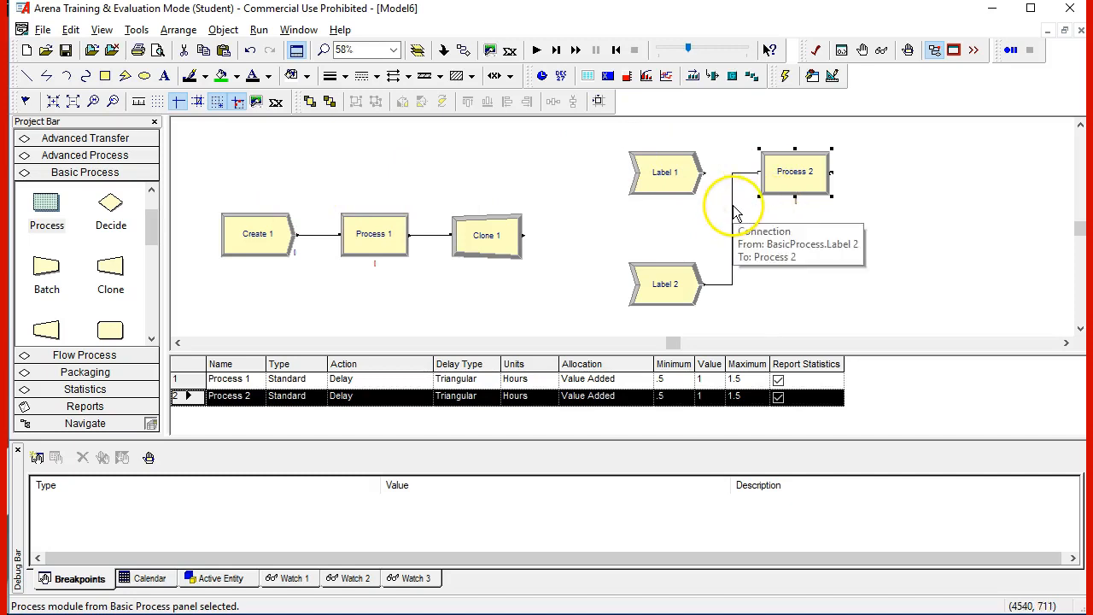
{"action": "left_click", "coordinate": [732, 213]}
{"action": "key", "text": "Delete"}
{"action": "left_click_drag", "start_coordinate": [43, 208], "coordinate": [765, 286]}
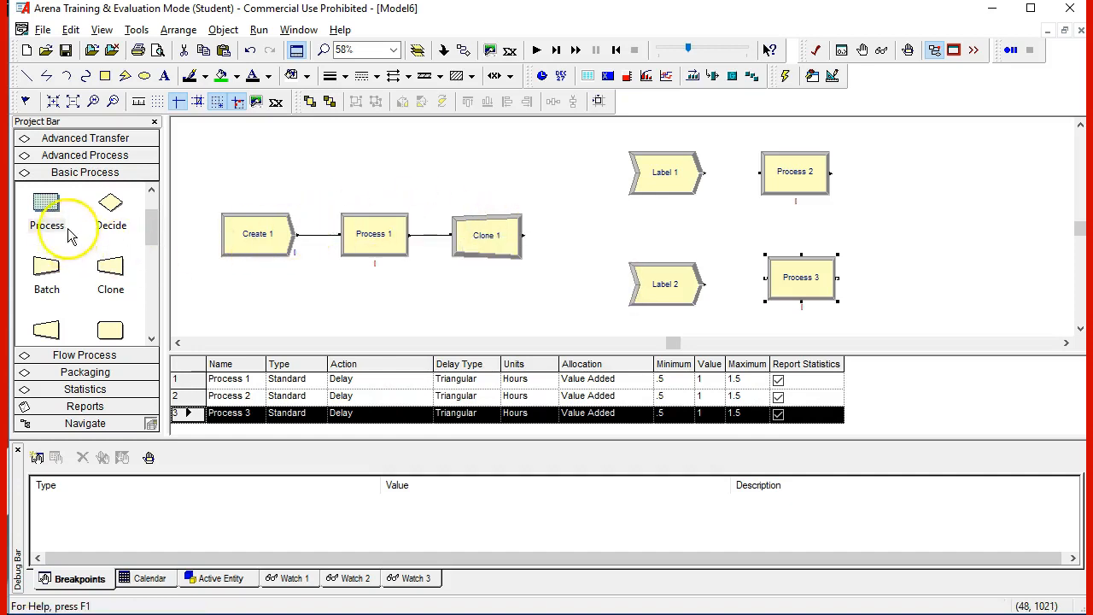
- Add a Dispose module after Clone 1, replacing its automatic connection from Process 3 with one from Clone 1
{"action": "left_click_drag", "start_coordinate": [150, 239], "coordinate": [556, 248]}
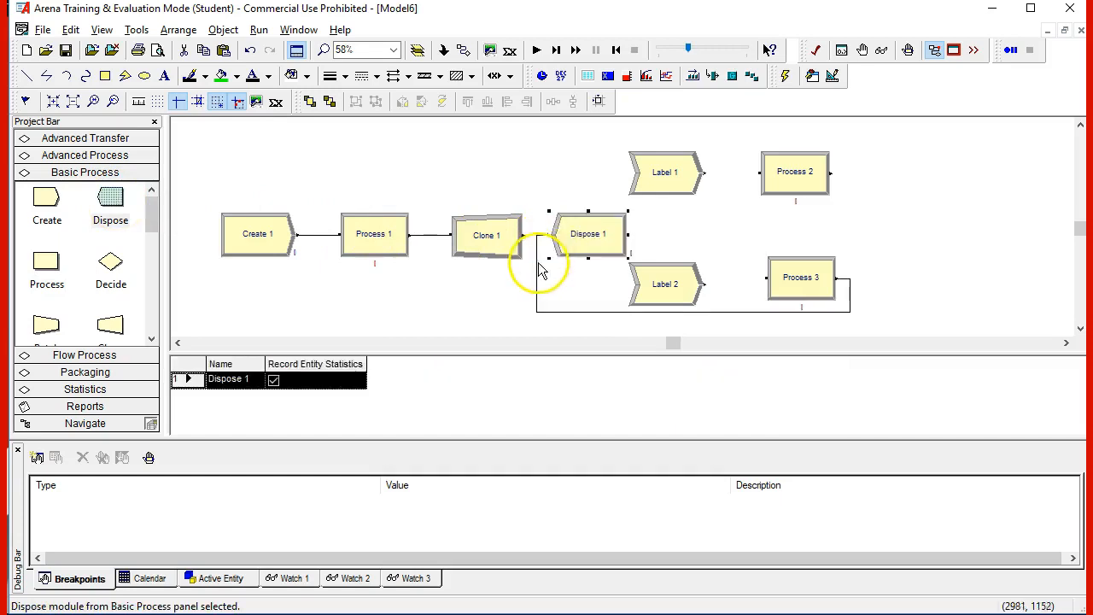
{"action": "left_click", "coordinate": [850, 286]}
{"action": "key", "text": "Delete"}
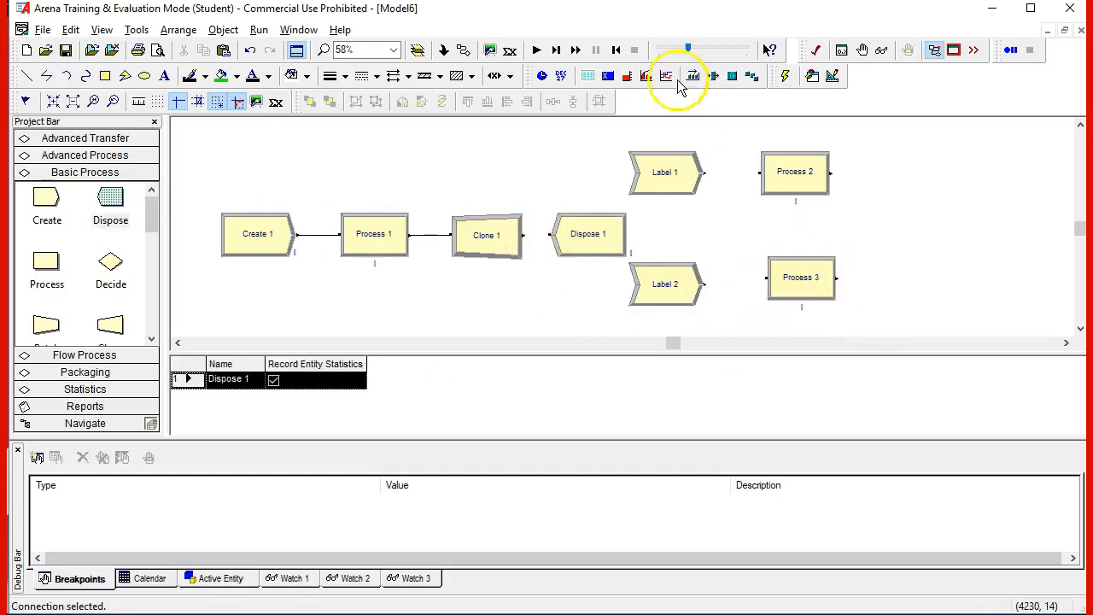
{"action": "left_click", "coordinate": [463, 53]}
{"action": "left_click", "coordinate": [523, 235]}
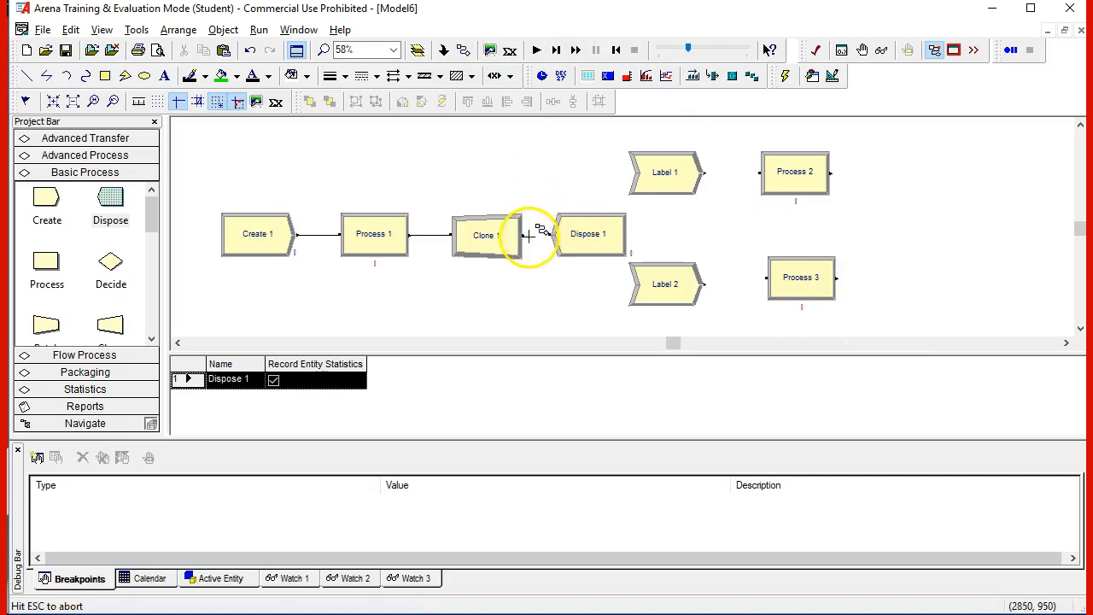
{"action": "left_click", "coordinate": [553, 234]}
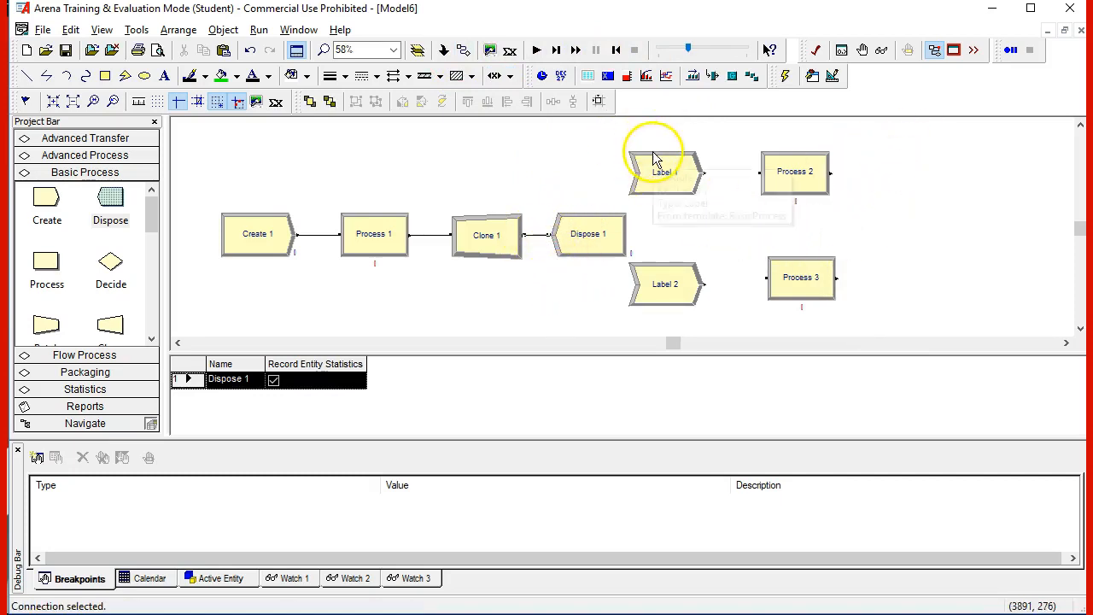
- Shift both labels and their processes clear of Dispose 1, and add a Dispose module after Process 2 and after Process 3
{"action": "left_click_drag", "start_coordinate": [605, 135], "coordinate": [854, 322]}
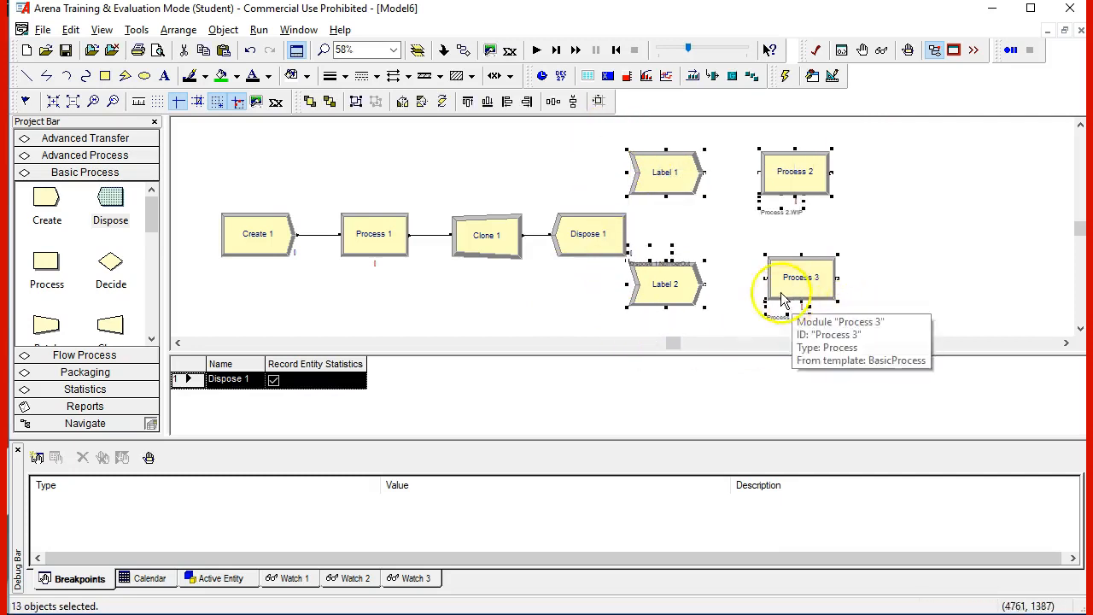
{"action": "left_click_drag", "start_coordinate": [698, 286], "coordinate": [771, 307]}
{"action": "left_click", "coordinate": [938, 265]}
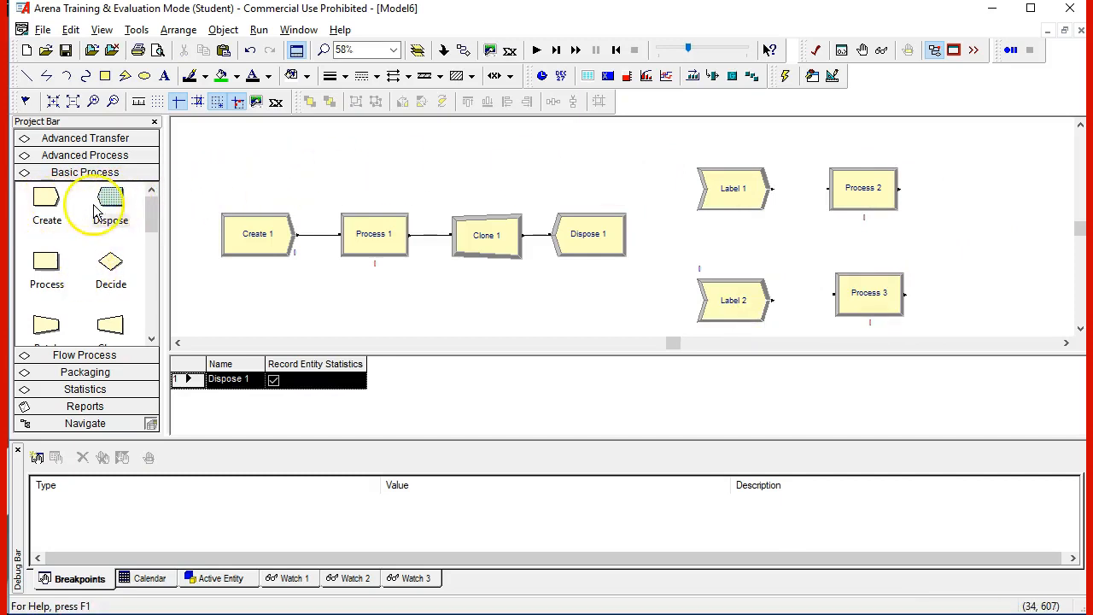
{"action": "left_click_drag", "start_coordinate": [110, 209], "coordinate": [966, 202]}
{"action": "left_click_drag", "start_coordinate": [111, 207], "coordinate": [963, 297]}
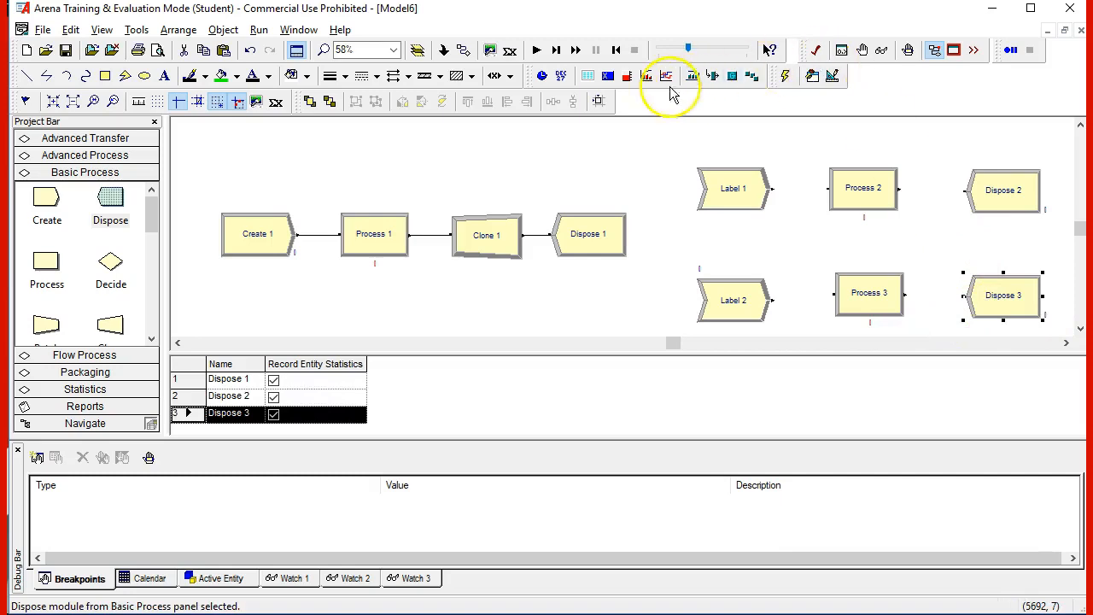
- Connect Label 1 to Process 2 and Process 2 to Dispose 2
{"action": "left_click", "coordinate": [462, 50]}
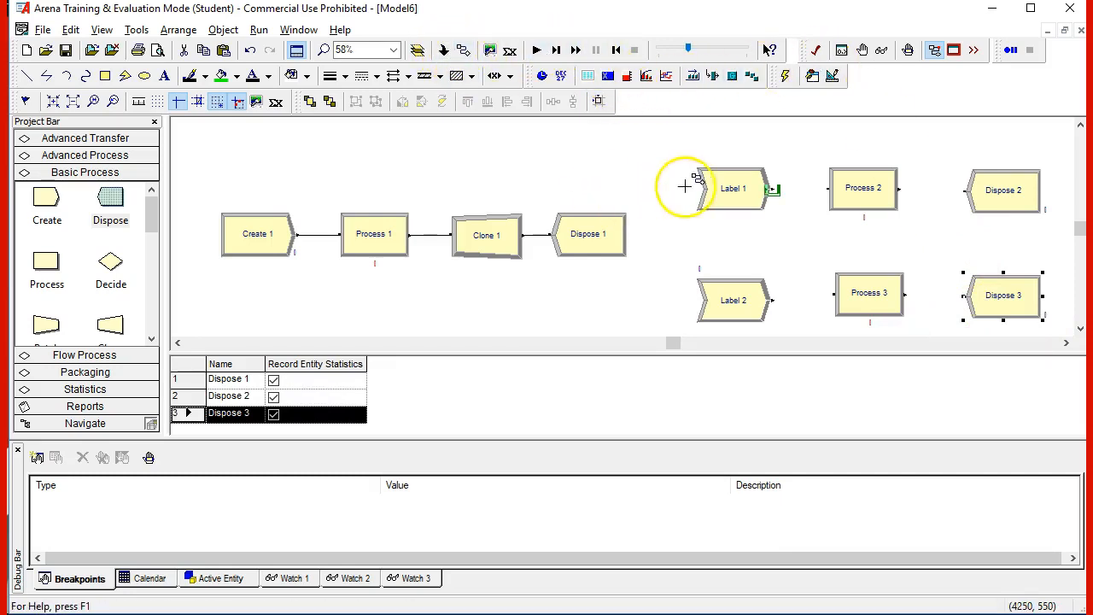
{"action": "left_click", "coordinate": [772, 188]}
{"action": "left_click", "coordinate": [829, 188]}
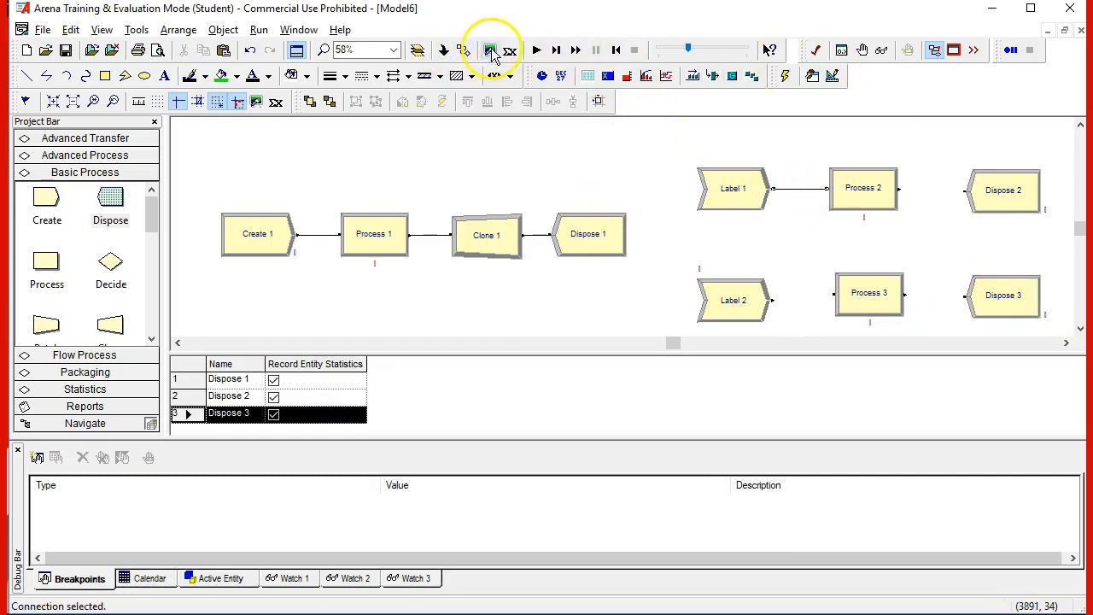
{"action": "left_click", "coordinate": [462, 51]}
{"action": "left_click", "coordinate": [899, 189]}
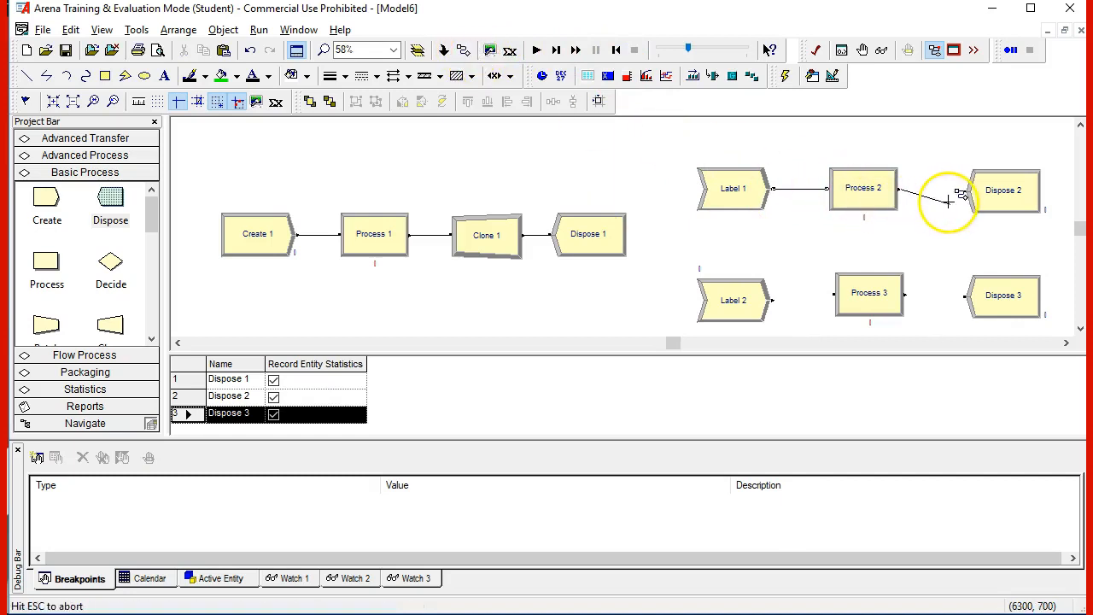
{"action": "left_click", "coordinate": [964, 191]}
- Connect Label 2 to Process 3 and Process 3 to Dispose 3
{"action": "left_click", "coordinate": [461, 50]}
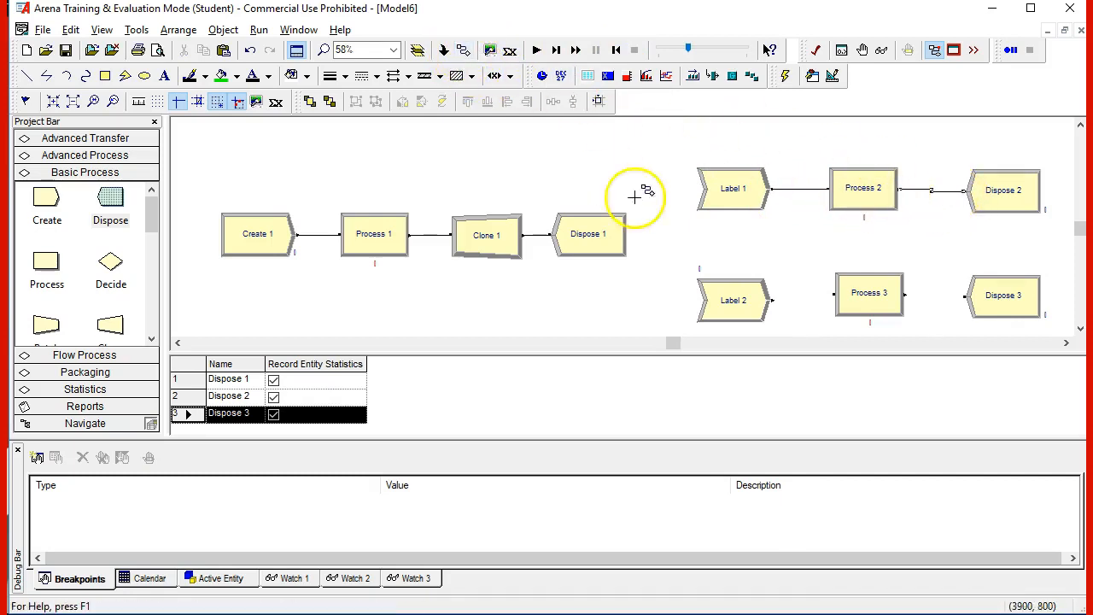
{"action": "left_click", "coordinate": [773, 300]}
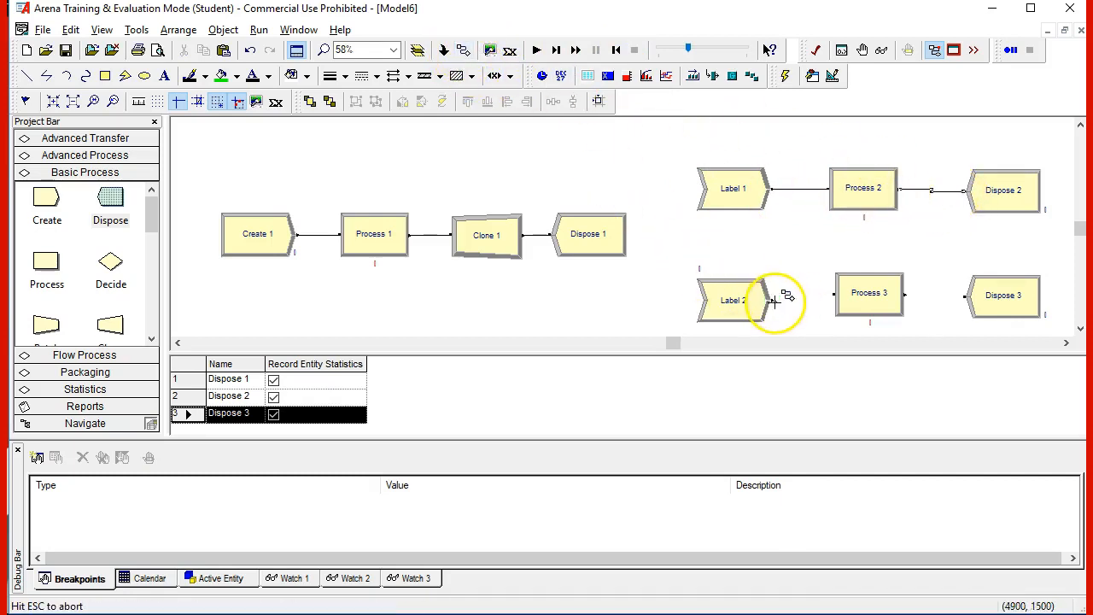
{"action": "left_click", "coordinate": [832, 293]}
{"action": "left_click", "coordinate": [461, 50]}
{"action": "left_click", "coordinate": [904, 293]}
{"action": "left_click", "coordinate": [964, 297]}
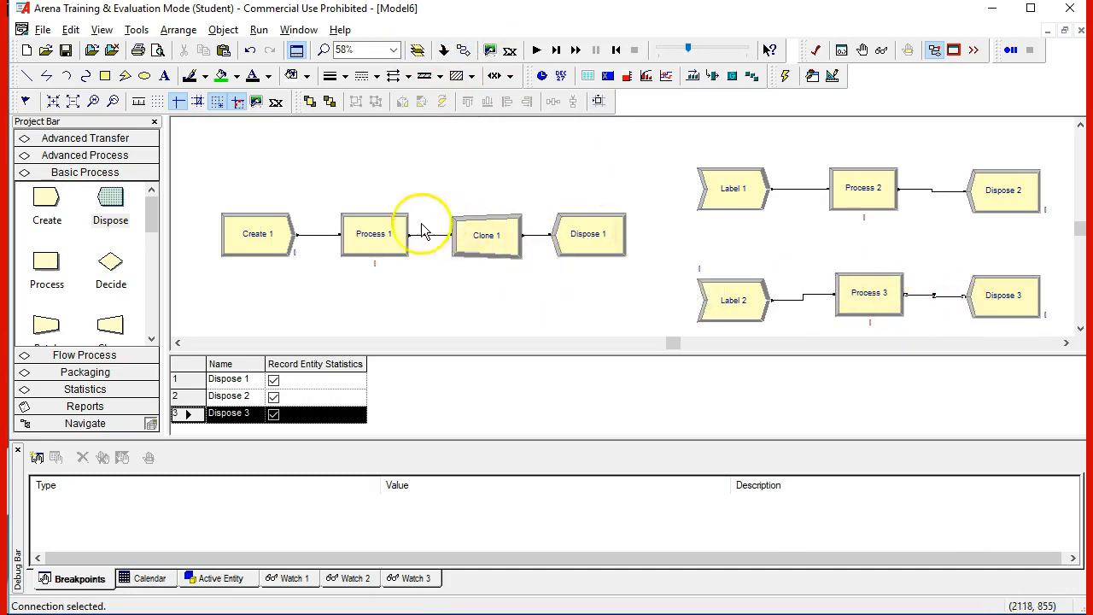
- Add two clone branches to Clone 1, sending 1 clone to Label 1 and 1 clone to Label 2
{"action": "double_click", "coordinate": [491, 241]}
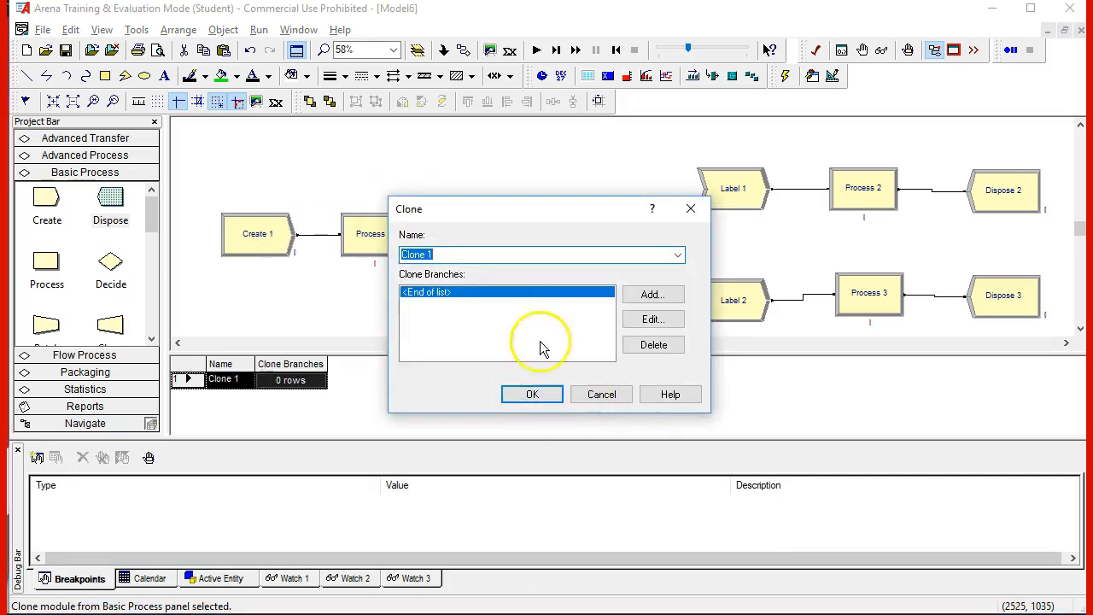
{"action": "left_click", "coordinate": [651, 295]}
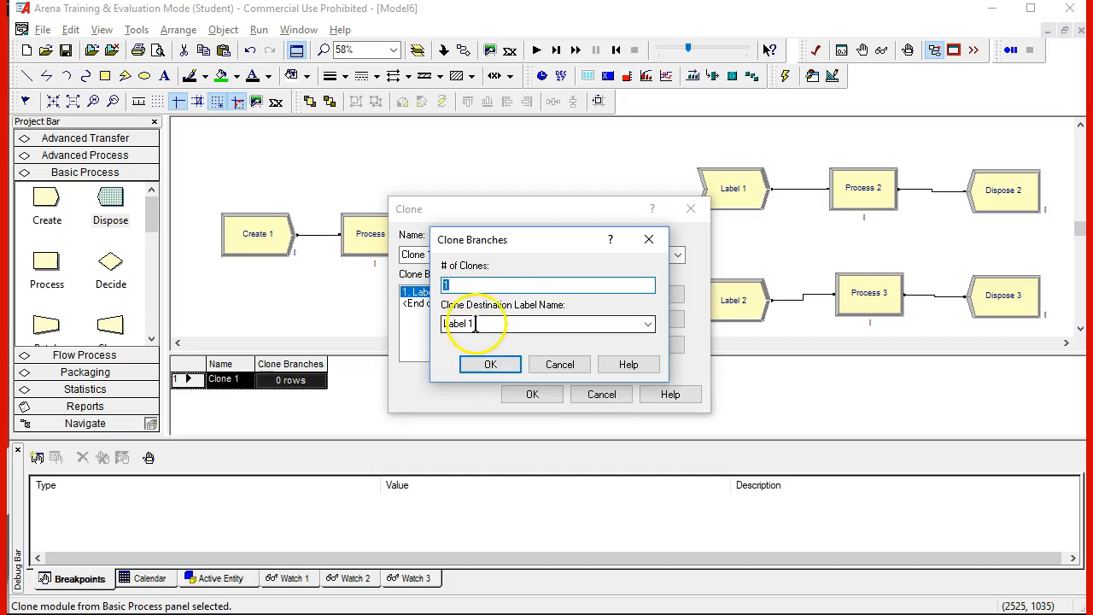
{"action": "left_click", "coordinate": [490, 366]}
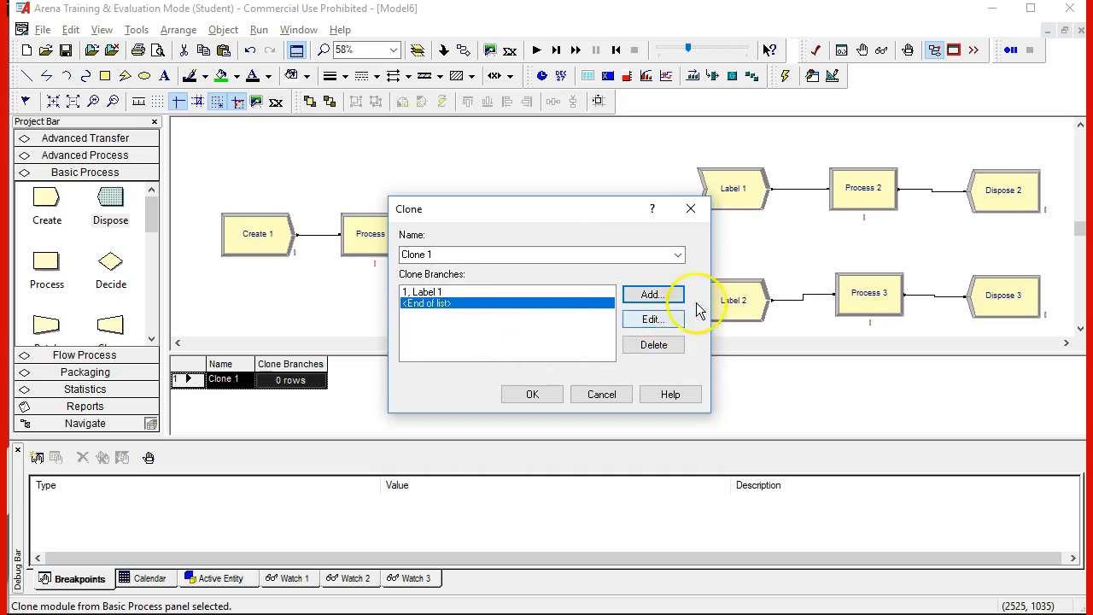
{"action": "left_click", "coordinate": [654, 295]}
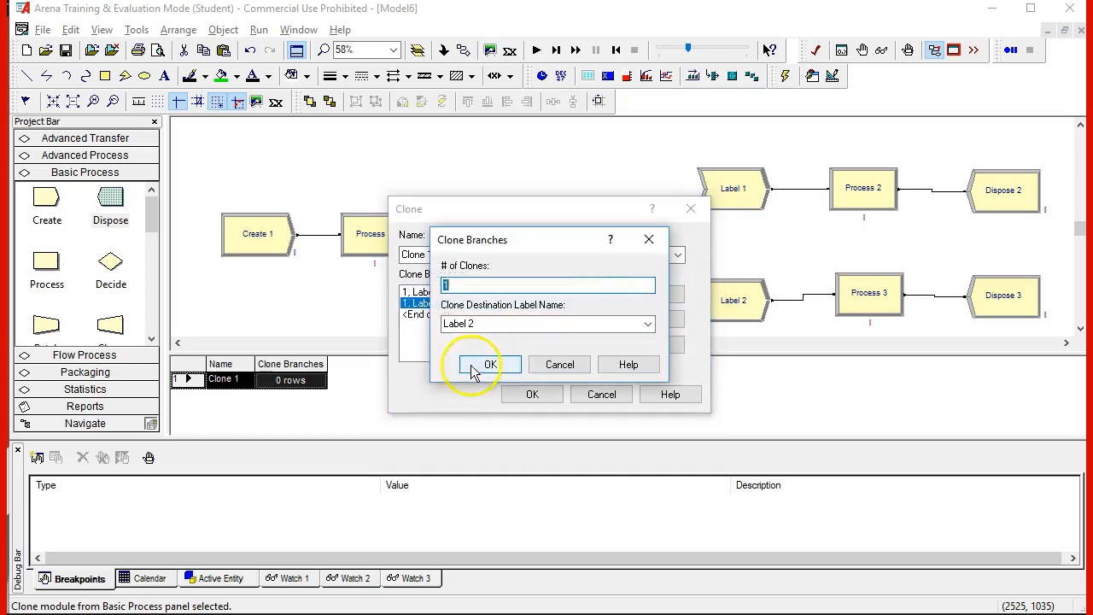
{"action": "left_click", "coordinate": [483, 367]}
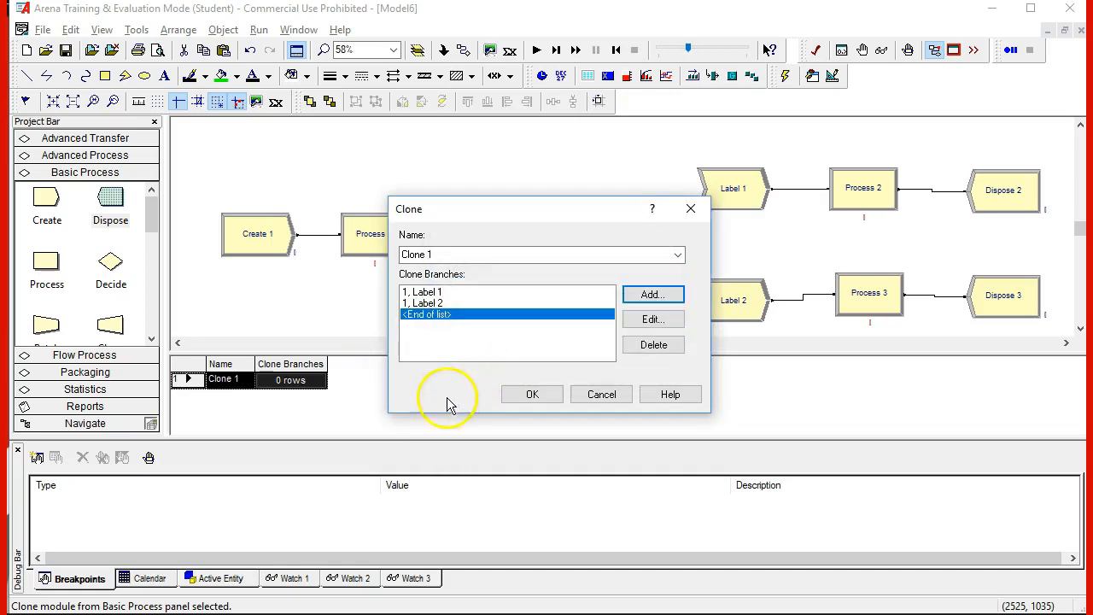
{"action": "left_click", "coordinate": [530, 393]}
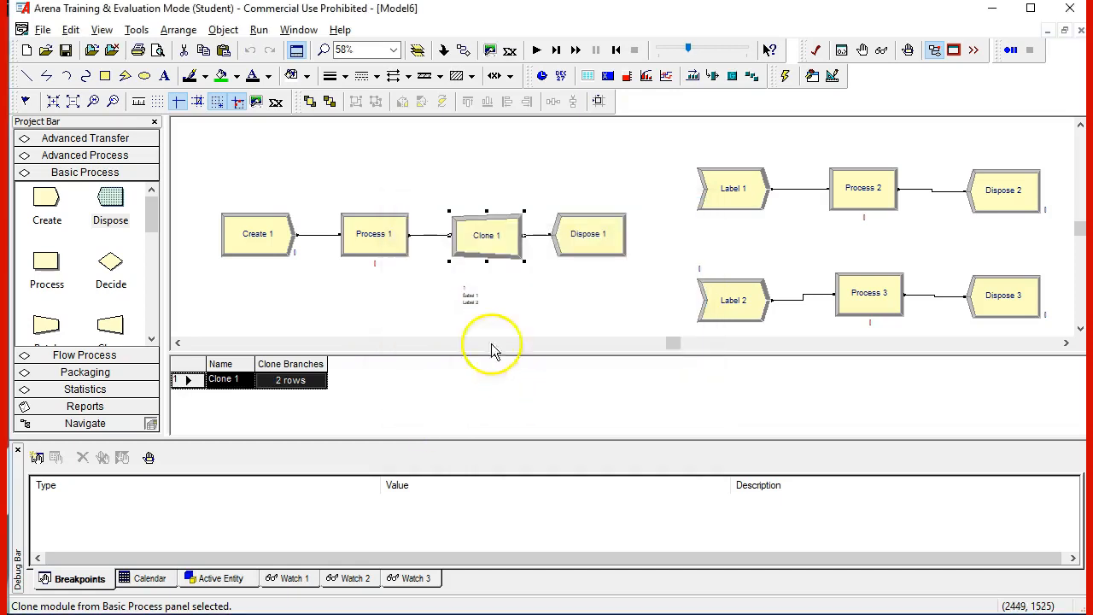
- Review the settings of the Dispose 1 module
{"action": "double_click", "coordinate": [570, 237]}
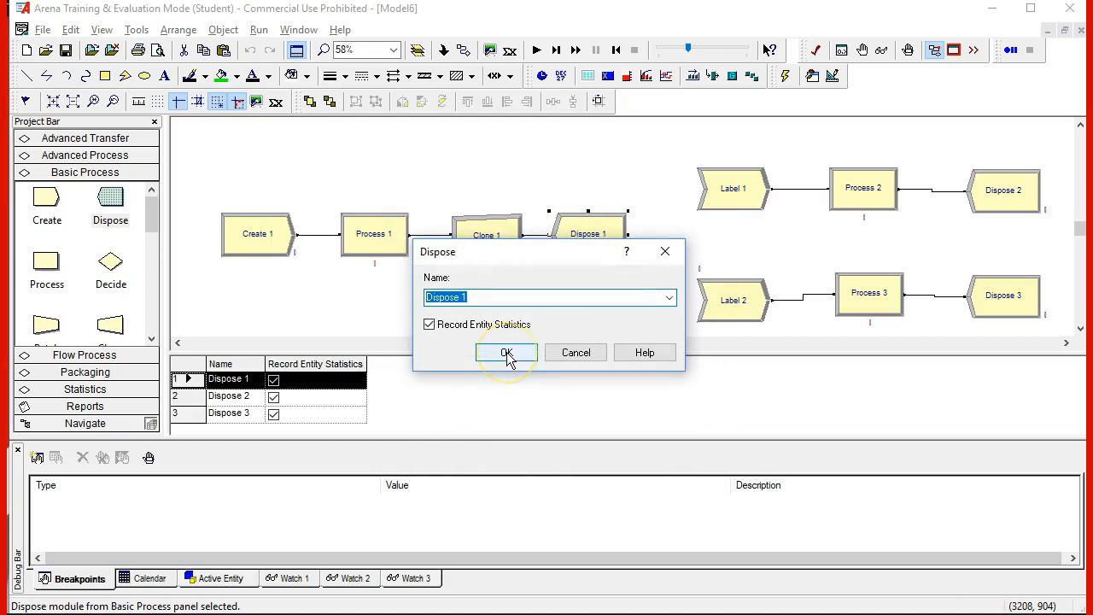
{"action": "left_click", "coordinate": [506, 353]}
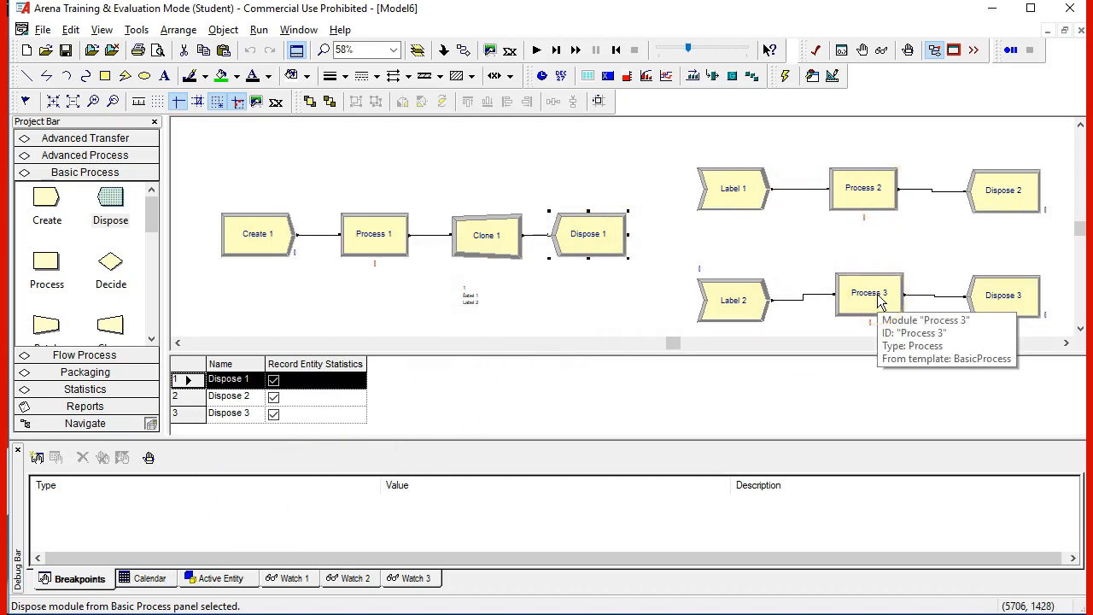
- Set Process 1's action to Seize Delay Release and add Resource 1 with 1 unit to seize
{"action": "left_click", "coordinate": [380, 234]}
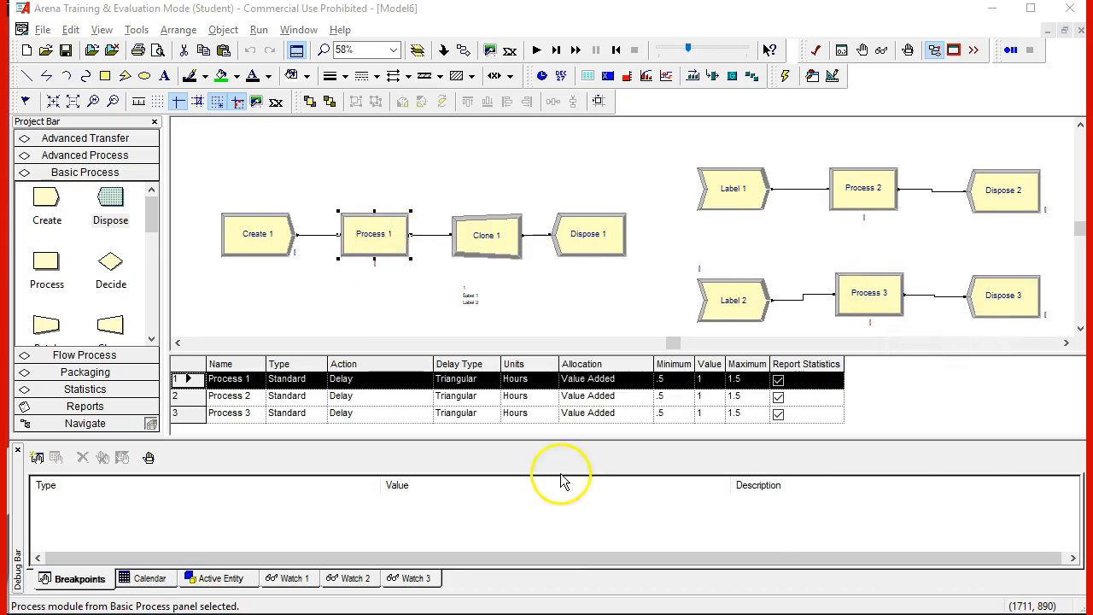
{"action": "left_click", "coordinate": [564, 246]}
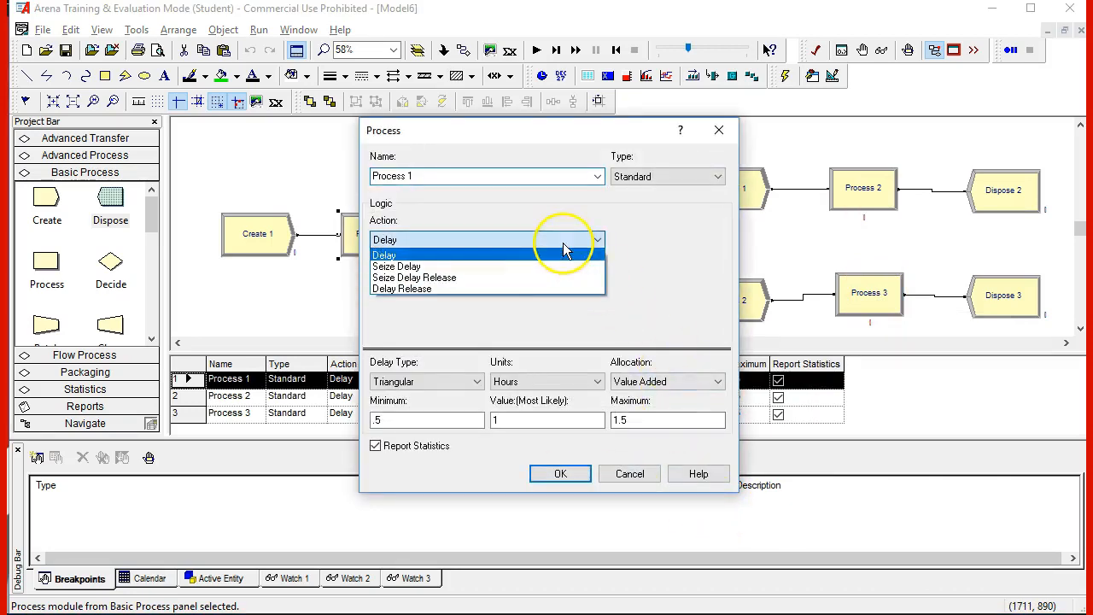
{"action": "left_click", "coordinate": [458, 278]}
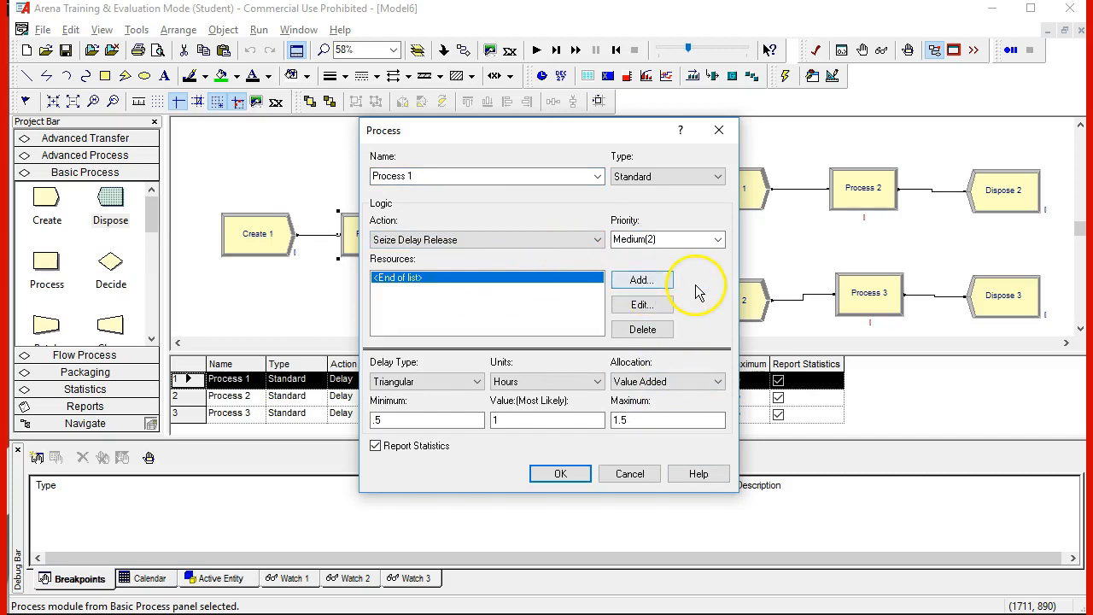
{"action": "left_click", "coordinate": [642, 284]}
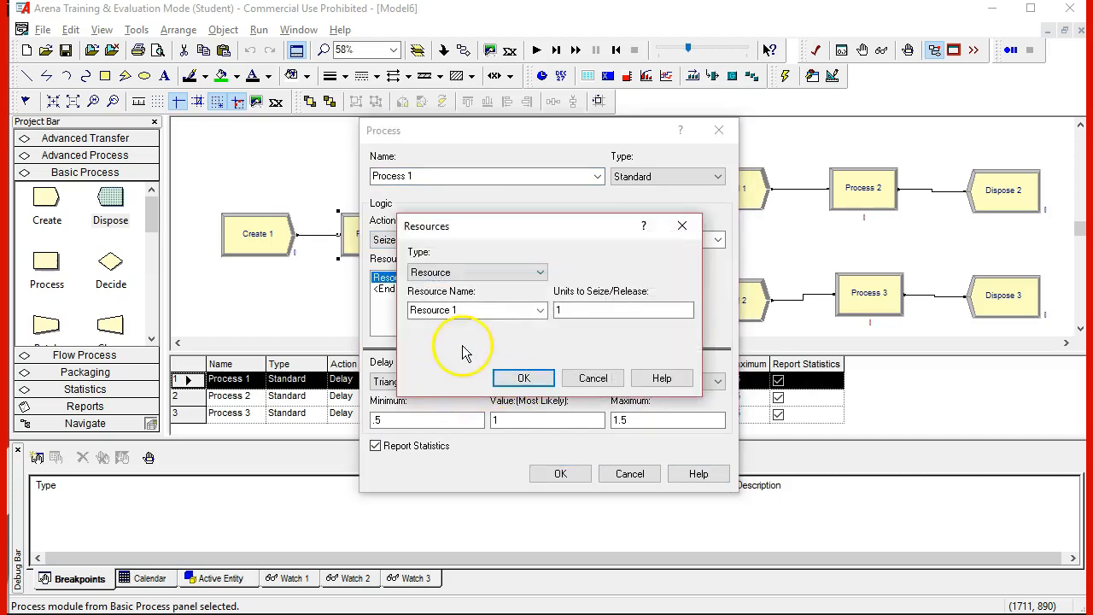
{"action": "left_click", "coordinate": [525, 378]}
{"action": "left_click", "coordinate": [562, 473]}
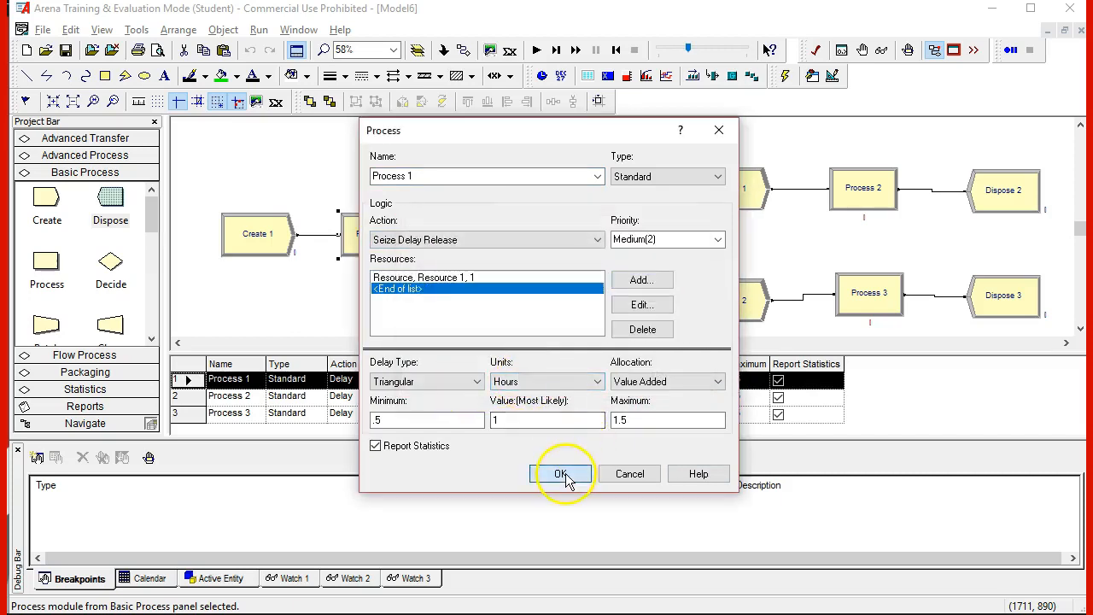
- Set Process 2's action to Seize Delay Release and add Resource 2 with 1 unit to seize
{"action": "double_click", "coordinate": [888, 189]}
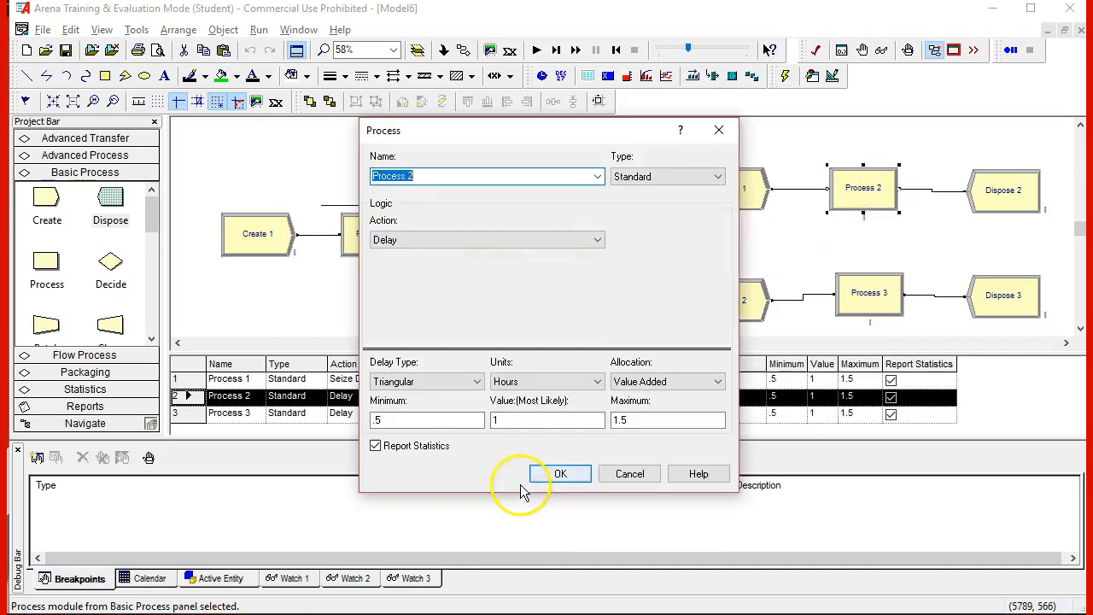
{"action": "left_click", "coordinate": [555, 242]}
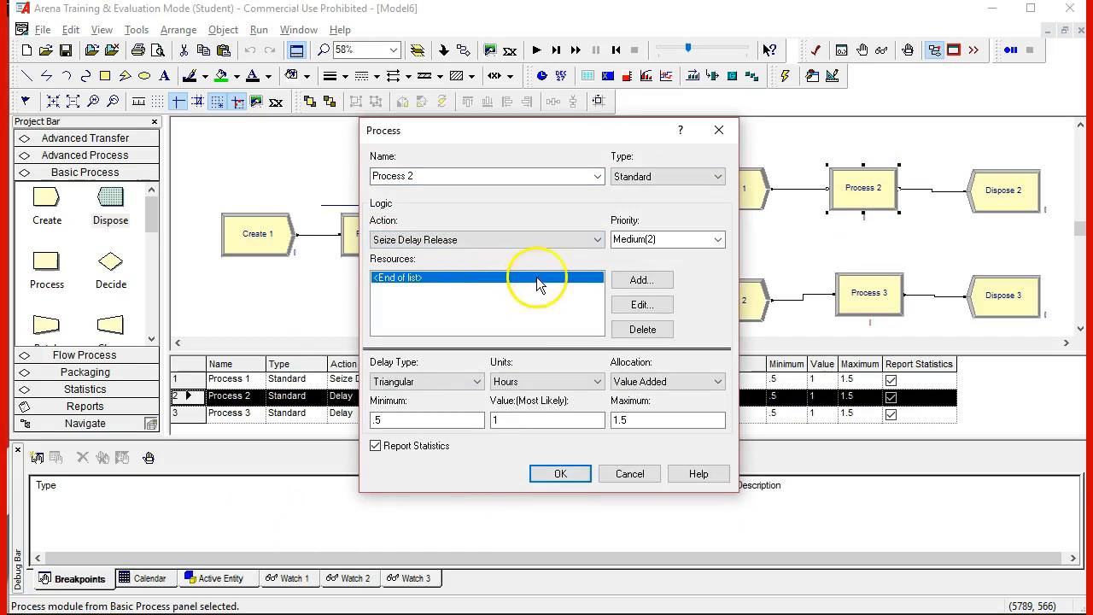
{"action": "left_click", "coordinate": [640, 280]}
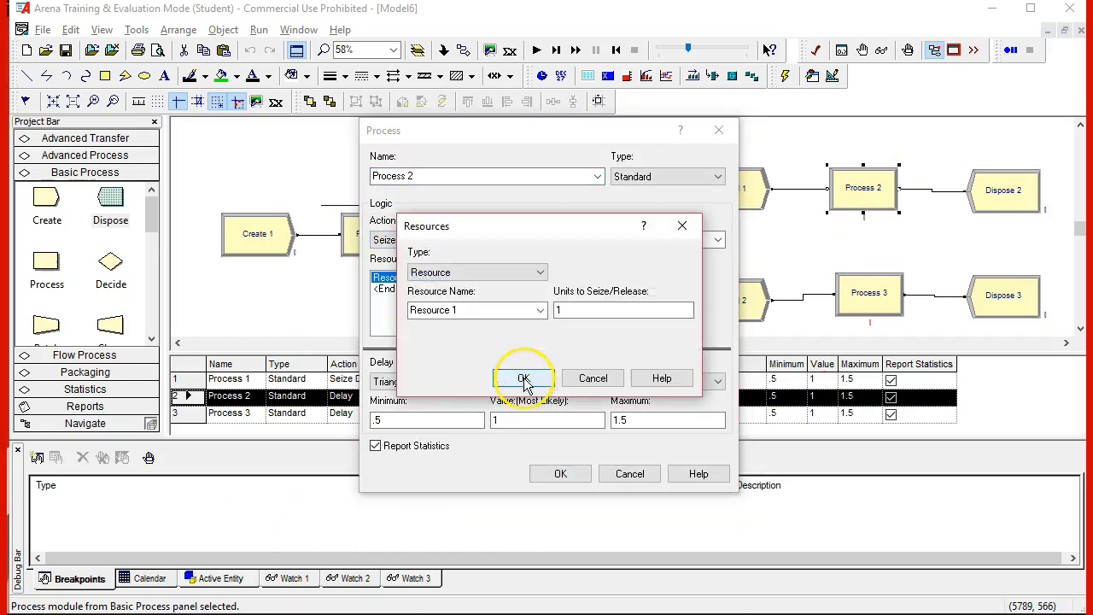
{"action": "left_click", "coordinate": [540, 310]}
{"action": "left_click", "coordinate": [493, 310]}
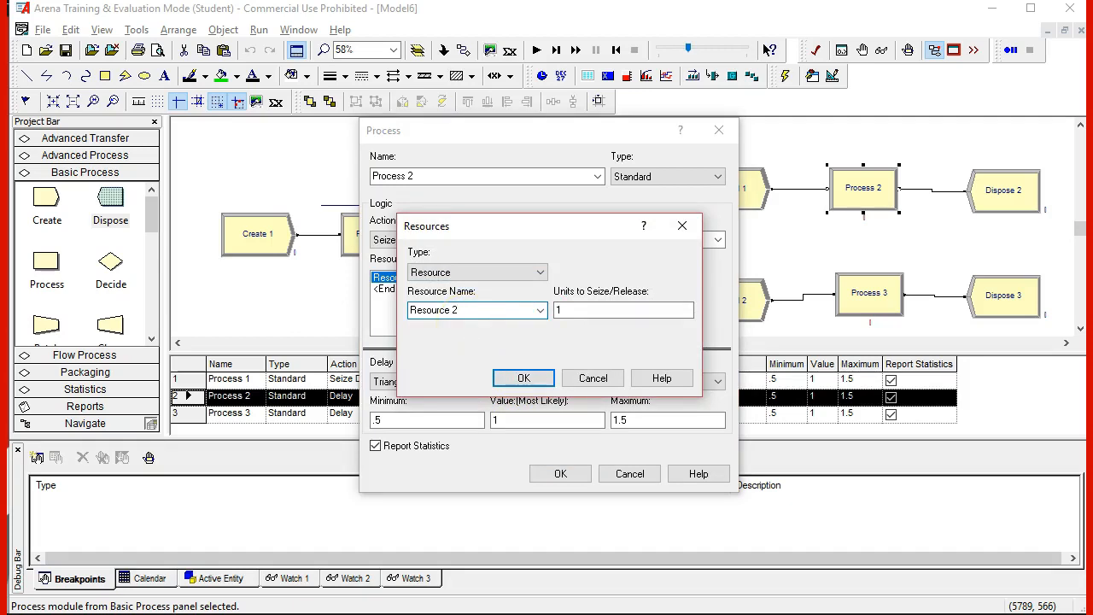
{"action": "left_click", "coordinate": [523, 378]}
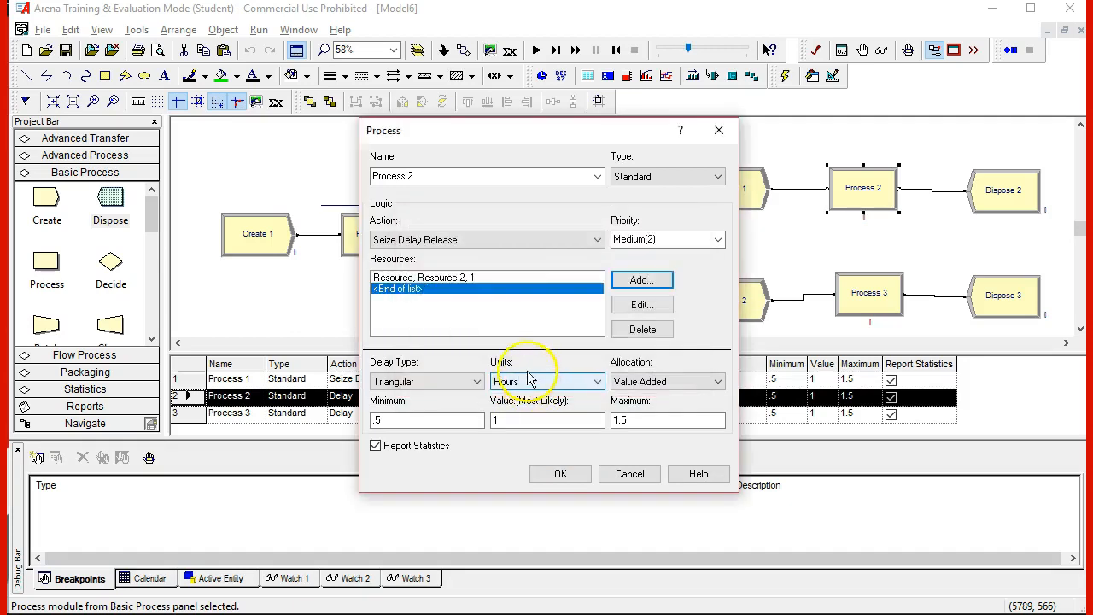
{"action": "left_click", "coordinate": [559, 472]}
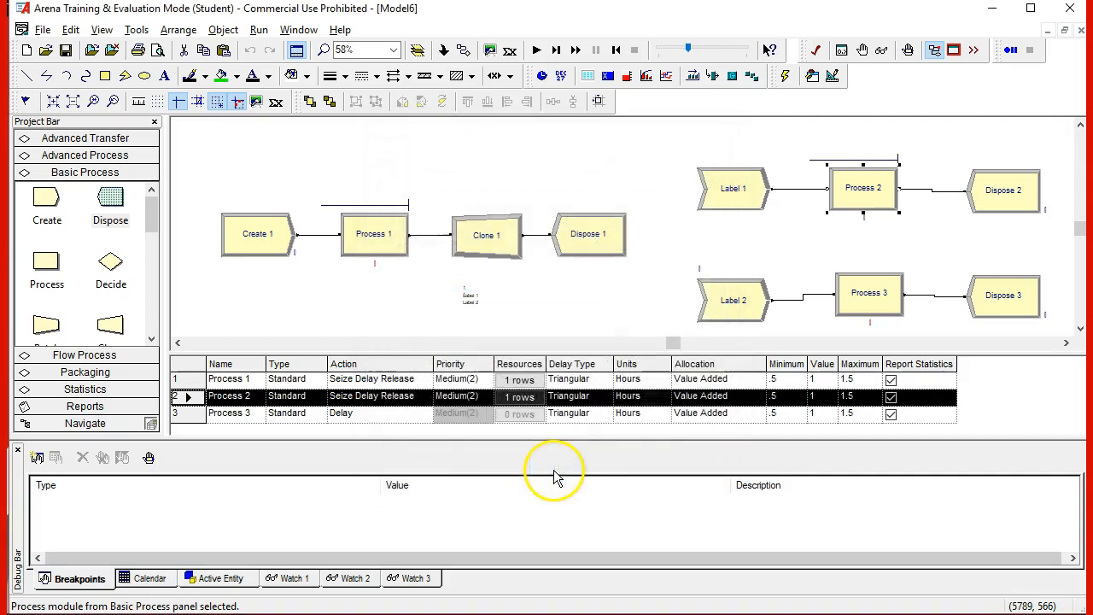
- Set Process 3's action to Seize Delay Release and add Resource 3 with 1 unit to seize
{"action": "double_click", "coordinate": [864, 290]}
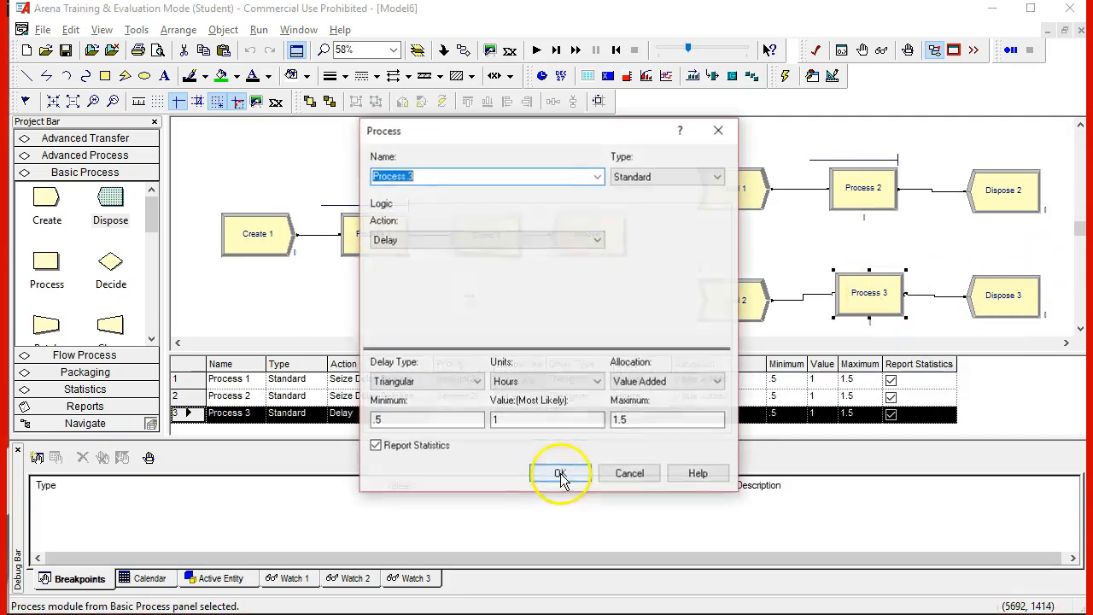
{"action": "left_click", "coordinate": [586, 242]}
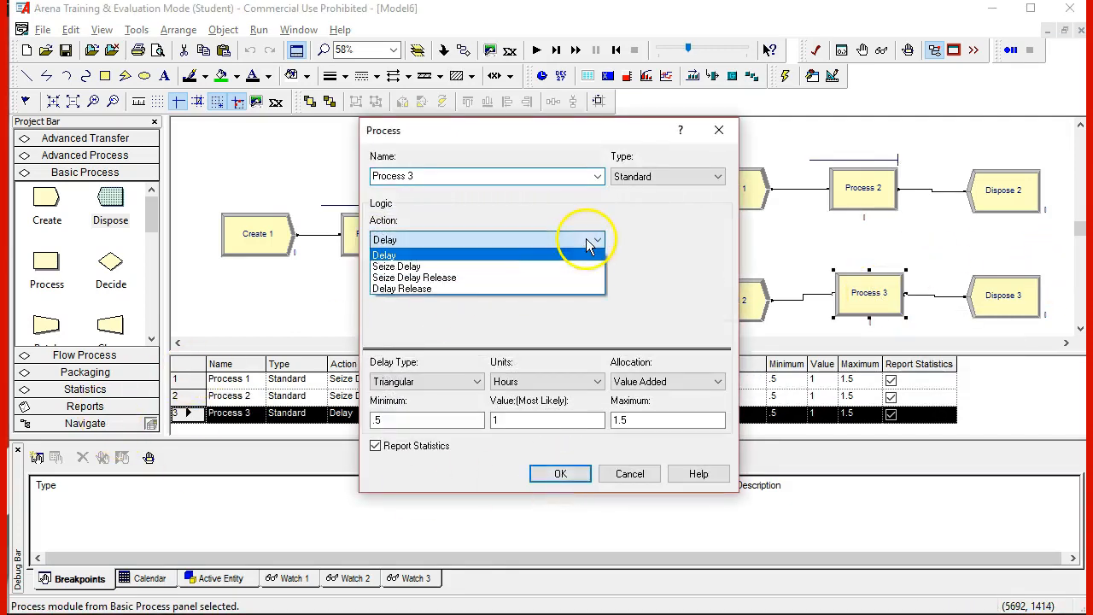
{"action": "left_click", "coordinate": [477, 271]}
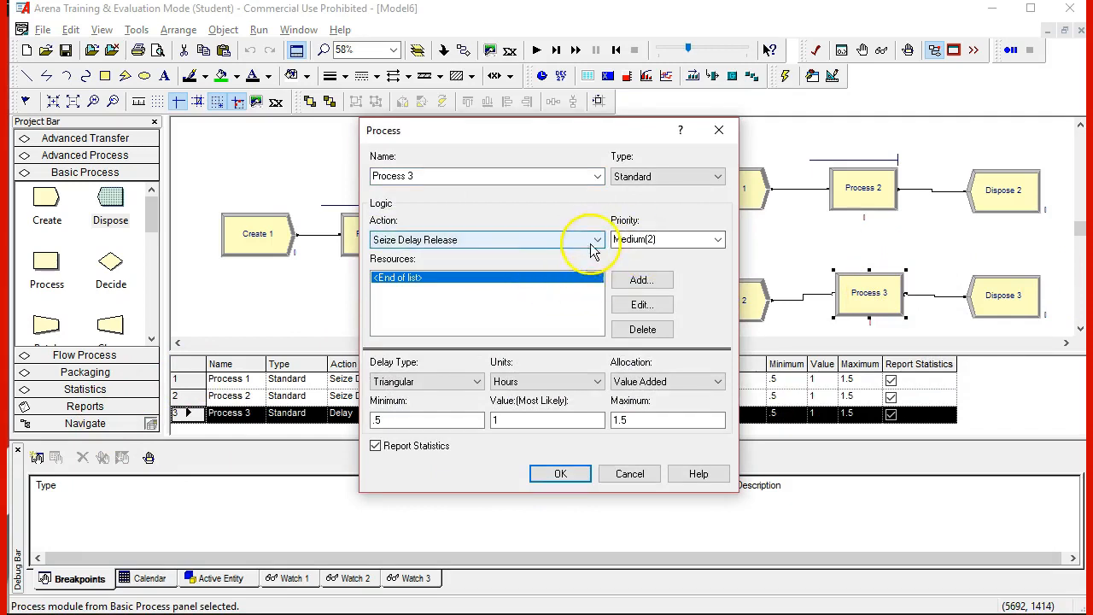
{"action": "left_click", "coordinate": [642, 277]}
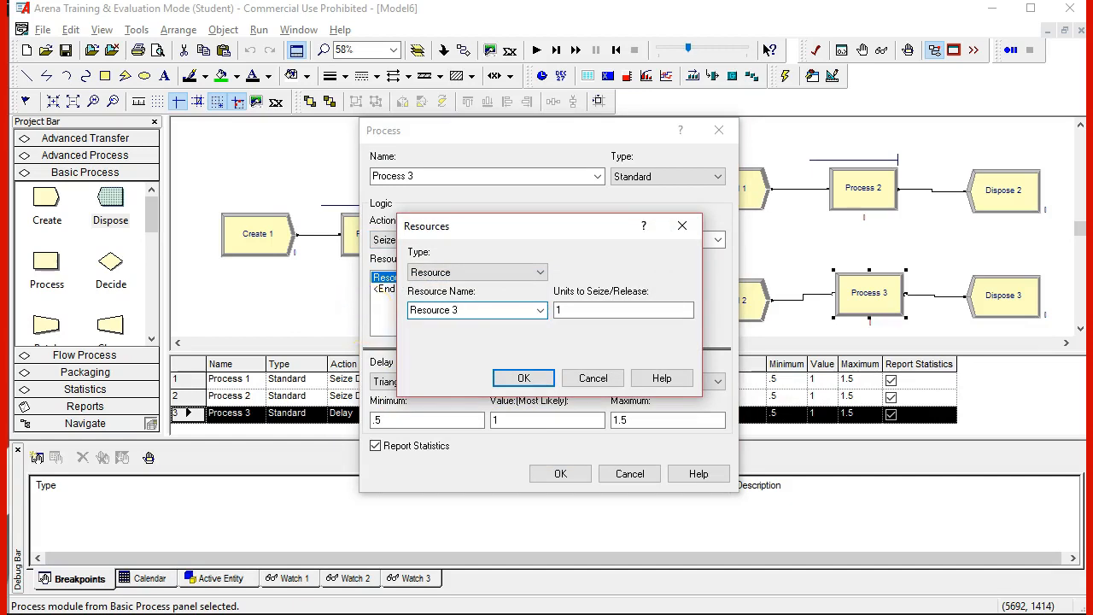
{"action": "left_click", "coordinate": [524, 380]}
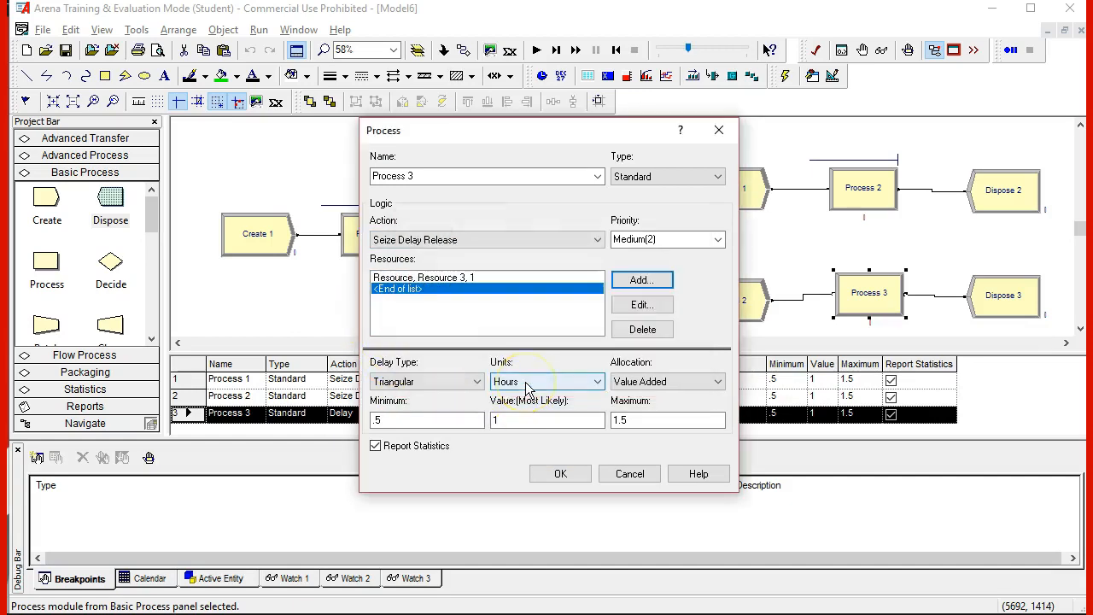
{"action": "left_click", "coordinate": [563, 471]}
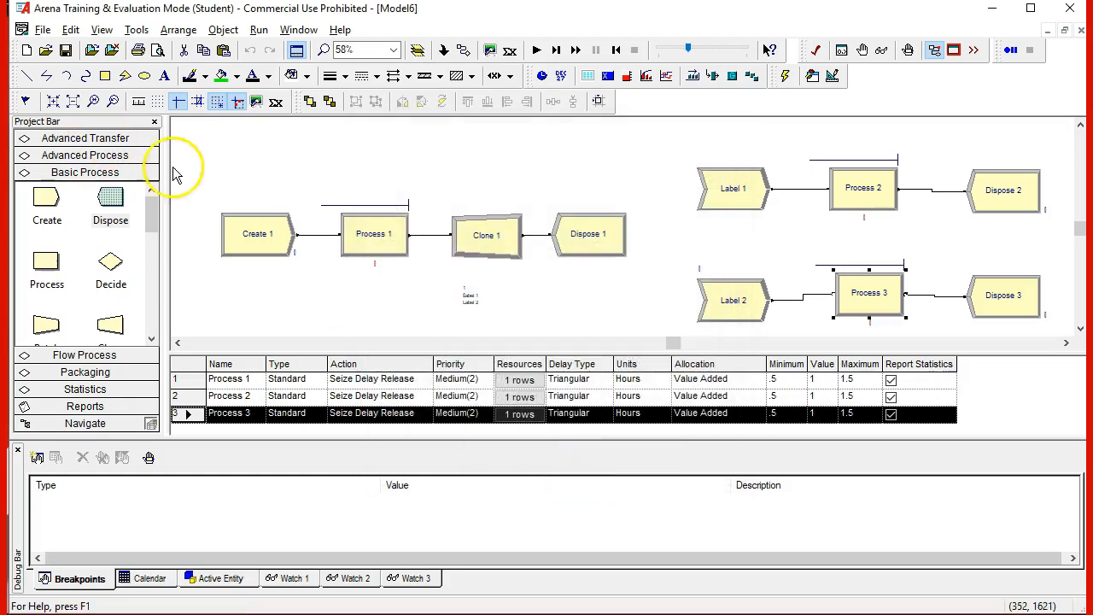
- Display the Resource data table to check the model's resources and run the simulation
{"action": "left_click_drag", "start_coordinate": [153, 219], "coordinate": [145, 291]}
{"action": "left_click", "coordinate": [116, 306]}
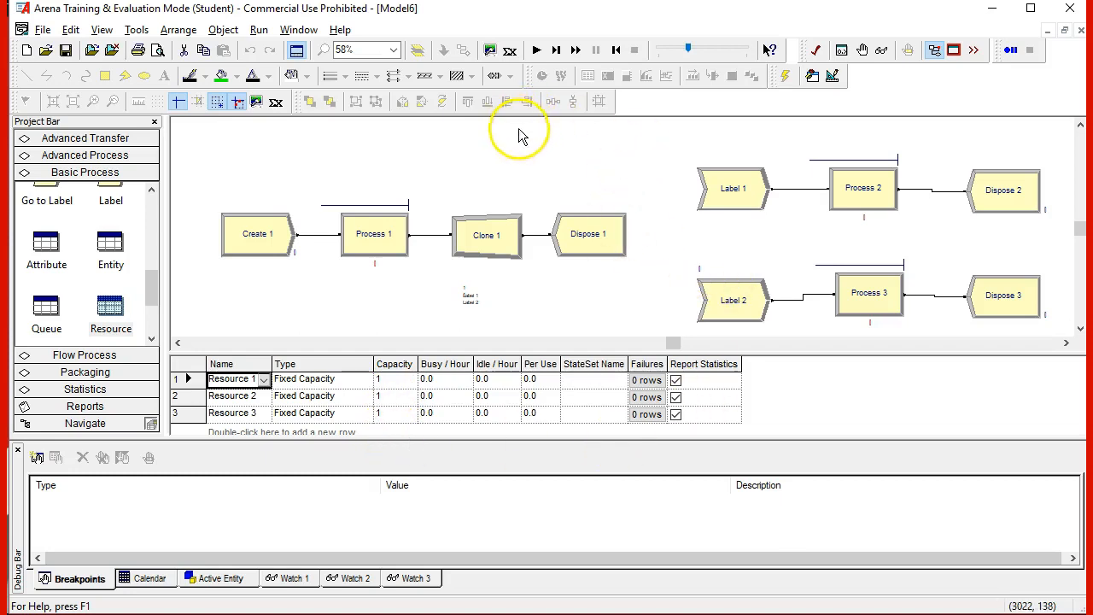
{"action": "left_click", "coordinate": [538, 52]}
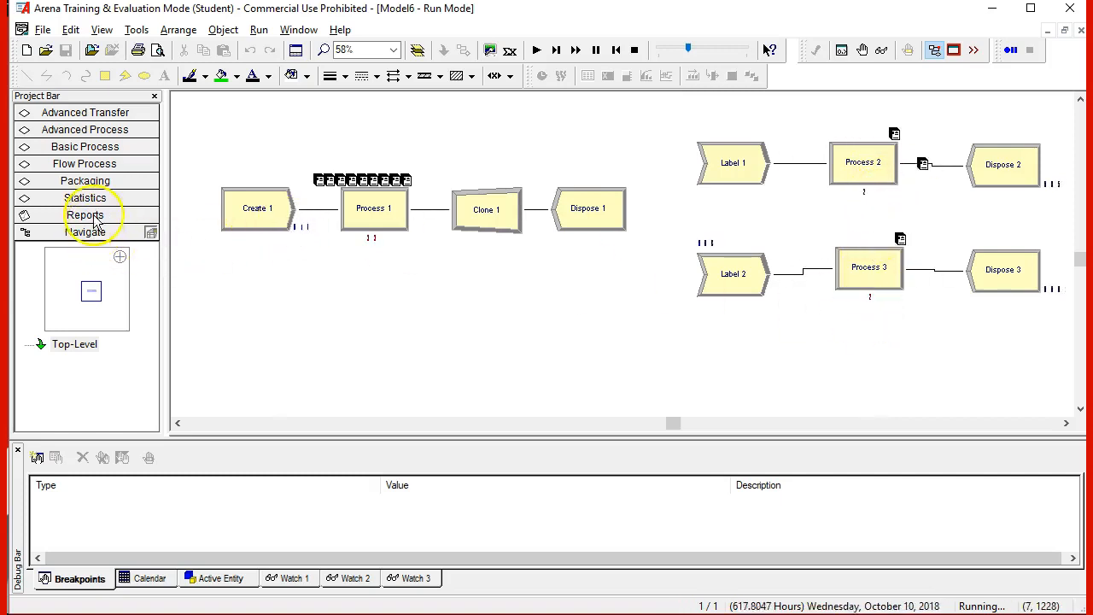
- Place Create, Assign and Separate modules in a connected row in the cleared model window
{"action": "left_click", "coordinate": [105, 148]}
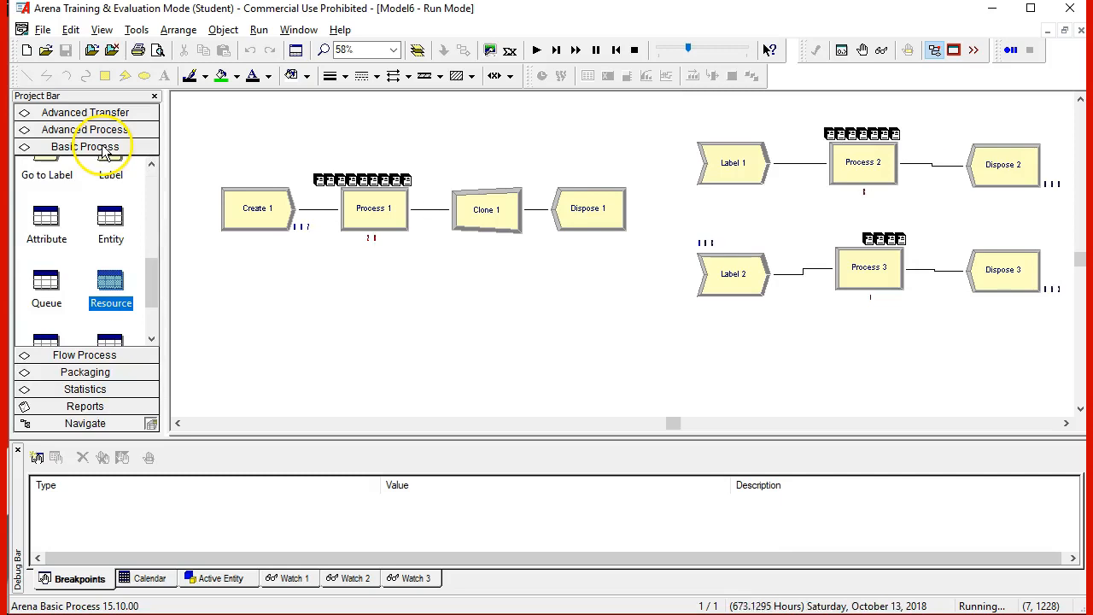
{"action": "left_click_drag", "start_coordinate": [147, 269], "coordinate": [152, 179]}
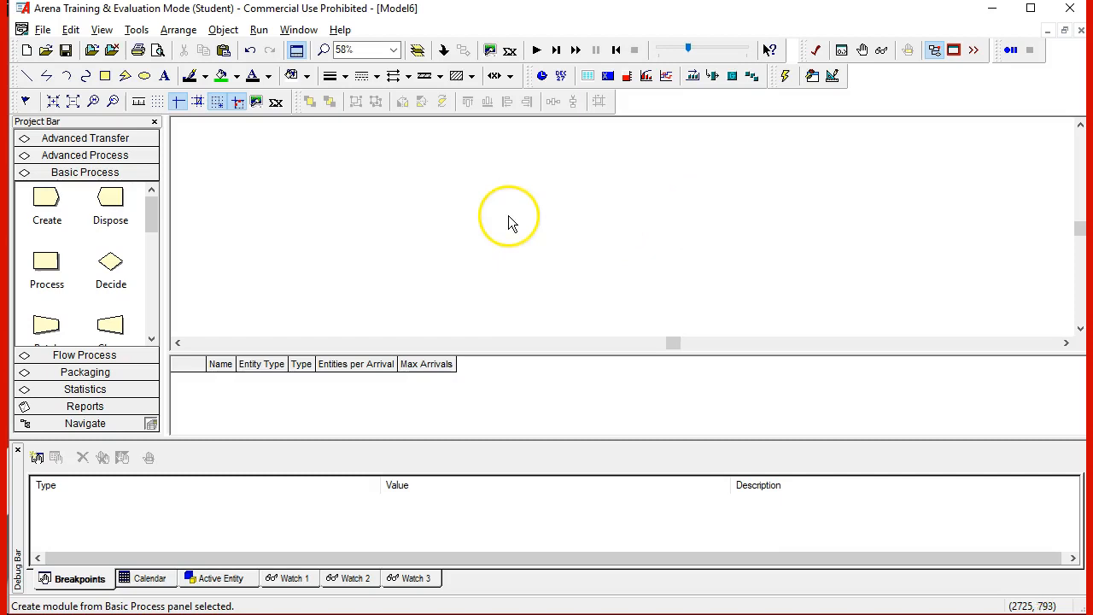
{"action": "left_click_drag", "start_coordinate": [46, 203], "coordinate": [196, 237]}
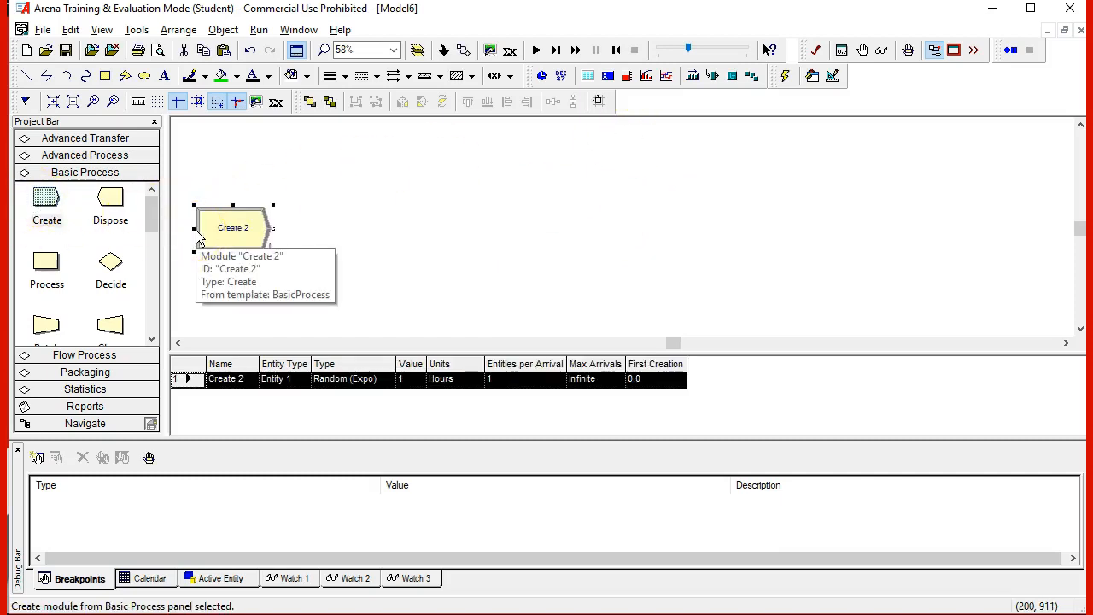
{"action": "mouse_move", "coordinate": [151, 215]}
{"action": "left_mouse_down"}
{"action": "mouse_move", "coordinate": [153, 255]}
{"action": "mouse_move", "coordinate": [314, 233]}
{"action": "left_mouse_up"}
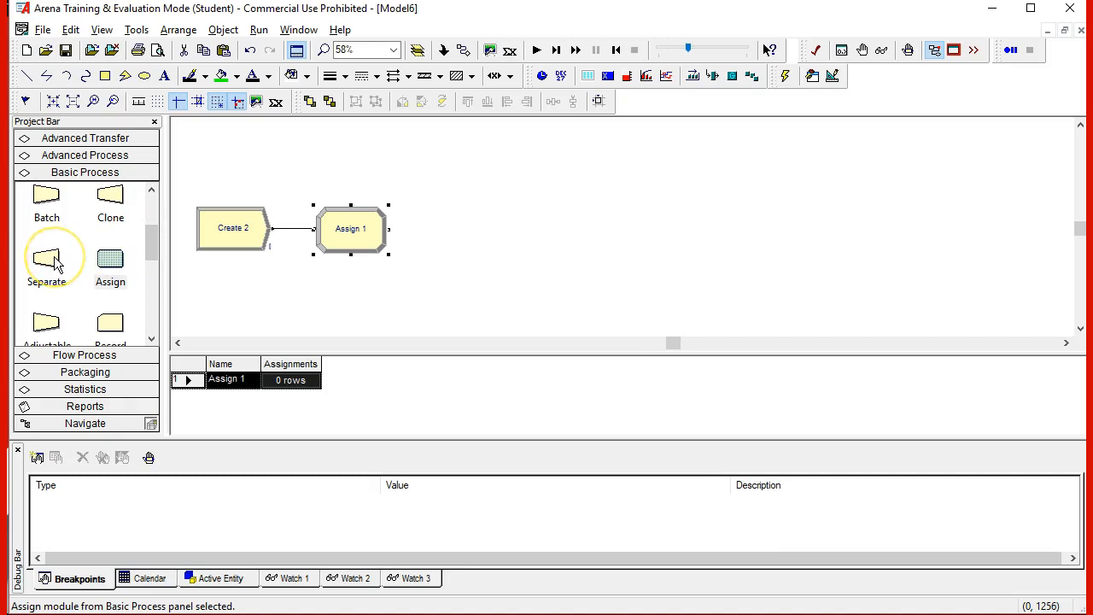
{"action": "left_click_drag", "start_coordinate": [110, 258], "coordinate": [467, 230]}
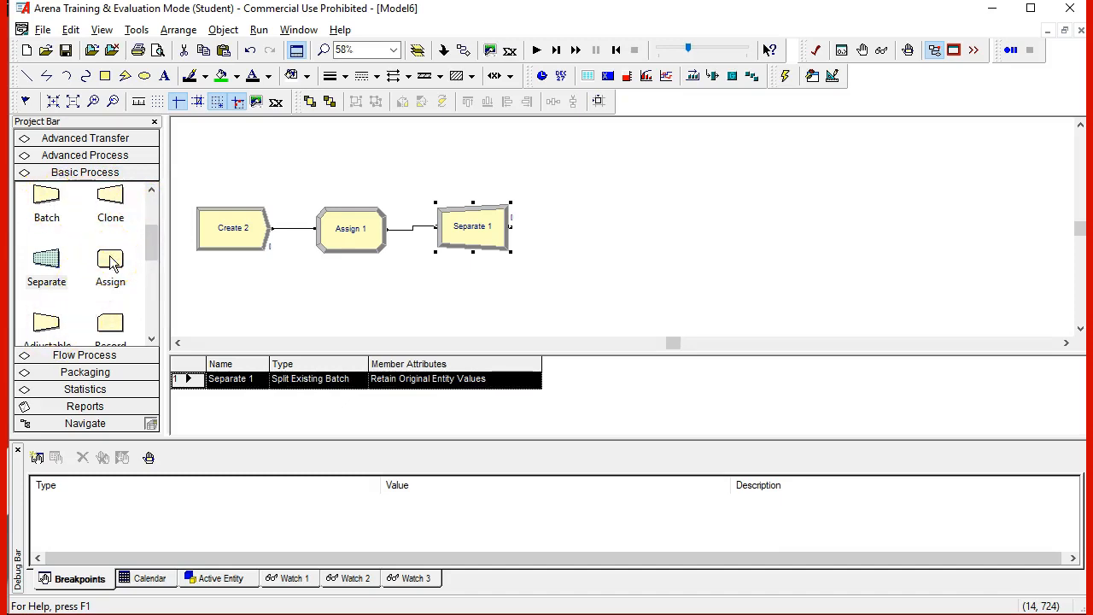
- Add two Process modules one above the other after Separate 1 and delete the connection between them
{"action": "scroll", "coordinate": [136, 257], "scroll_direction": "down", "scroll_amount": 1}
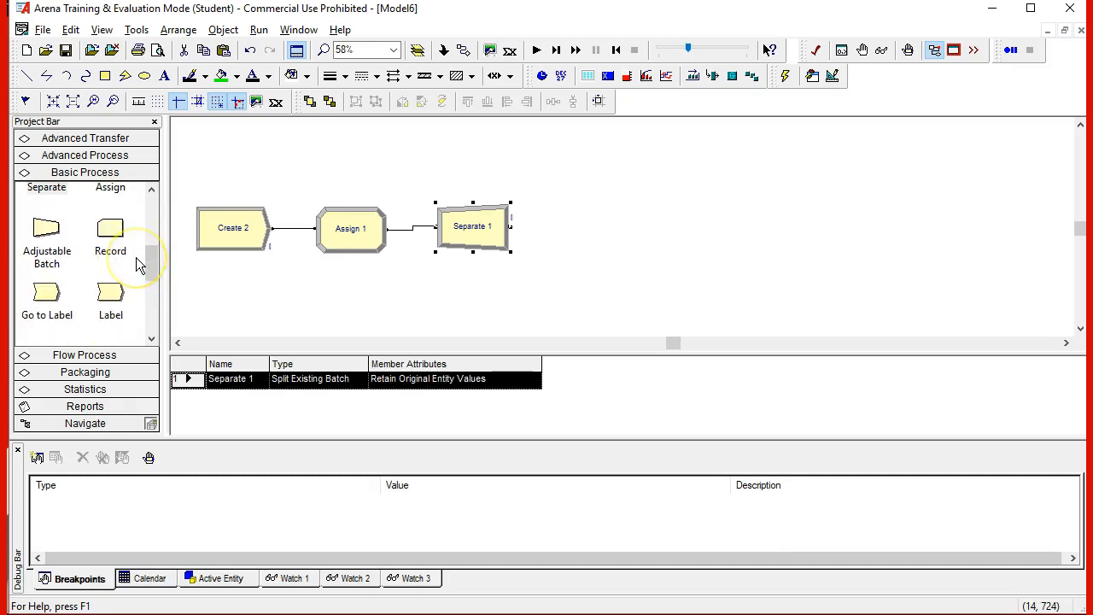
{"action": "scroll", "coordinate": [136, 257], "scroll_direction": "up", "scroll_amount": 3}
{"action": "left_click_drag", "start_coordinate": [47, 264], "coordinate": [560, 179]}
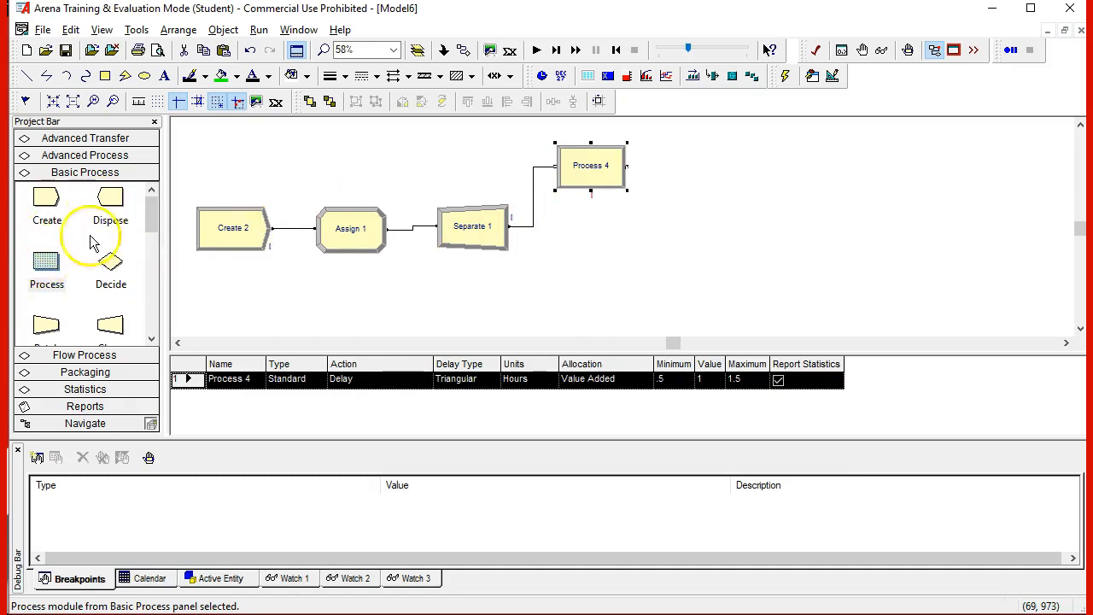
{"action": "left_click_drag", "start_coordinate": [47, 272], "coordinate": [559, 285]}
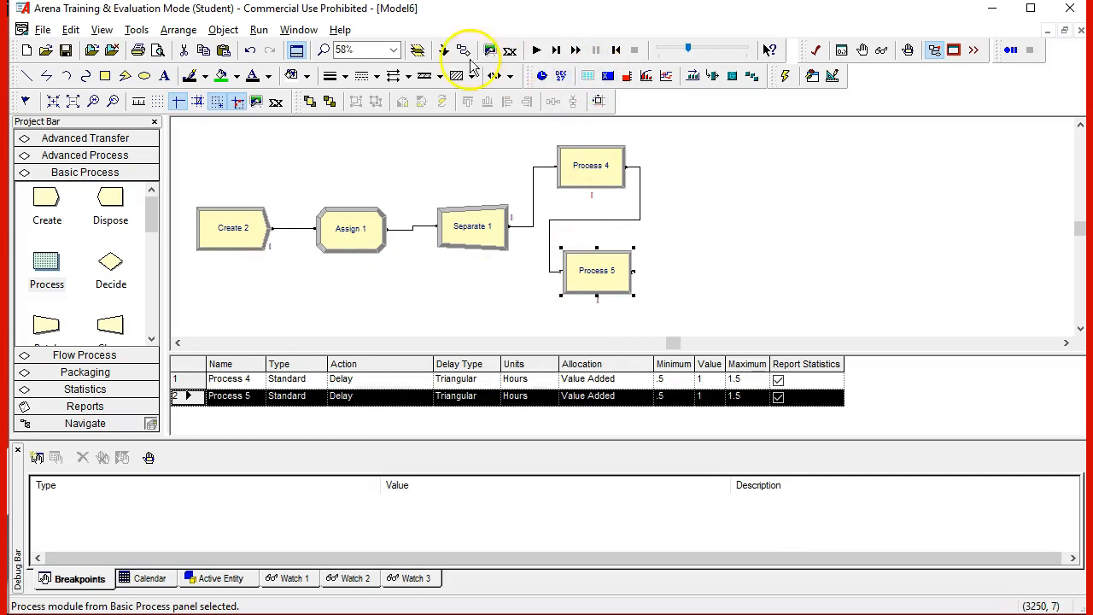
{"action": "left_click", "coordinate": [633, 221]}
{"action": "key", "text": "Delete"}
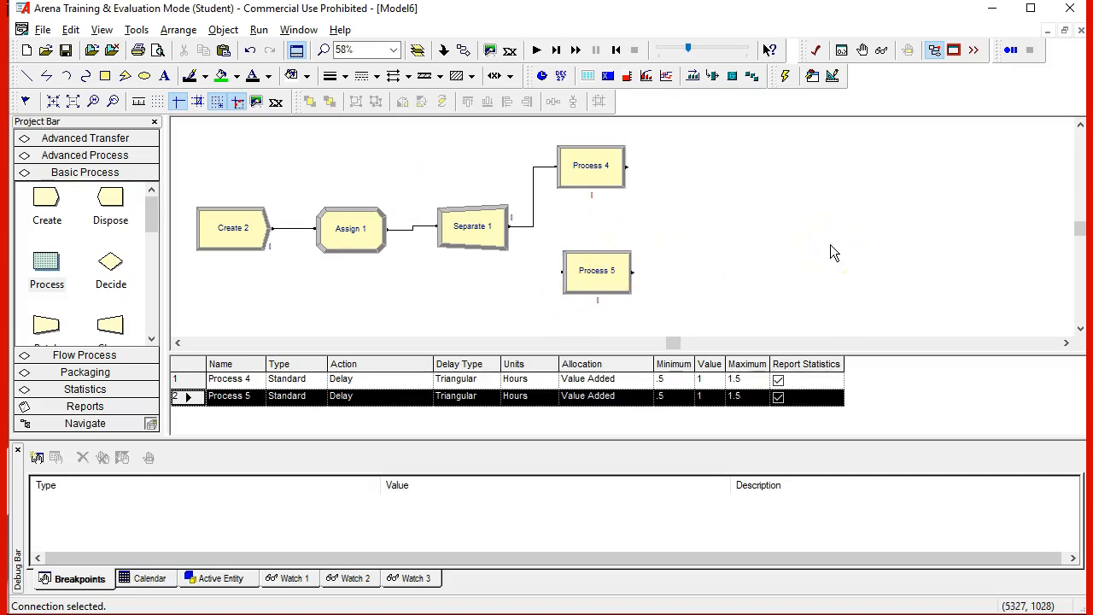
- Place a Batch module beyond the two processes, leaving a wide gap between them
{"action": "left_click_drag", "start_coordinate": [151, 219], "coordinate": [154, 245]}
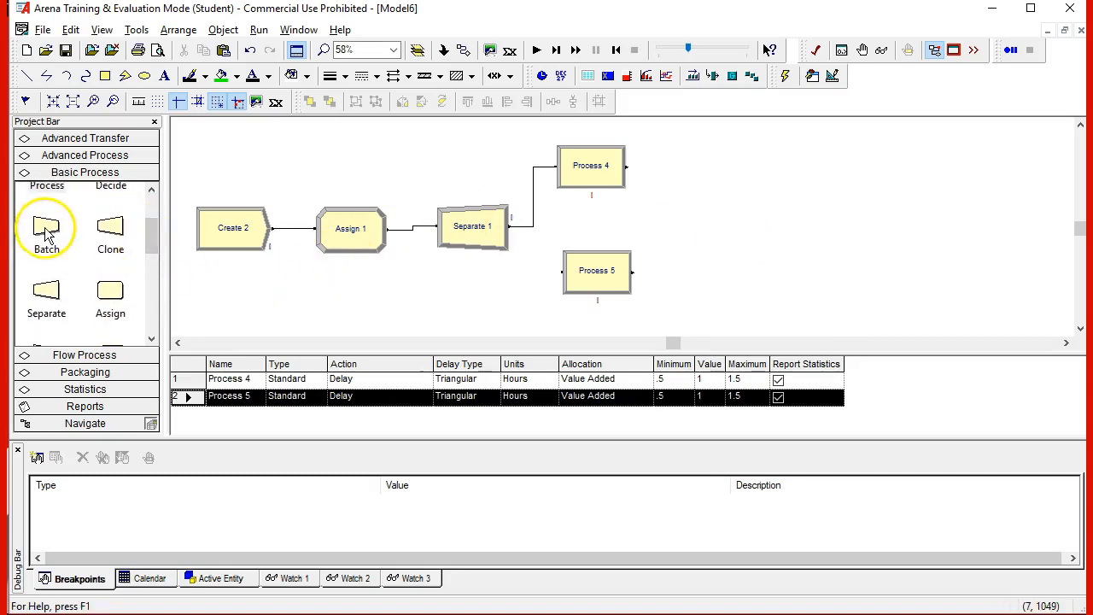
{"action": "left_click_drag", "start_coordinate": [45, 232], "coordinate": [763, 213]}
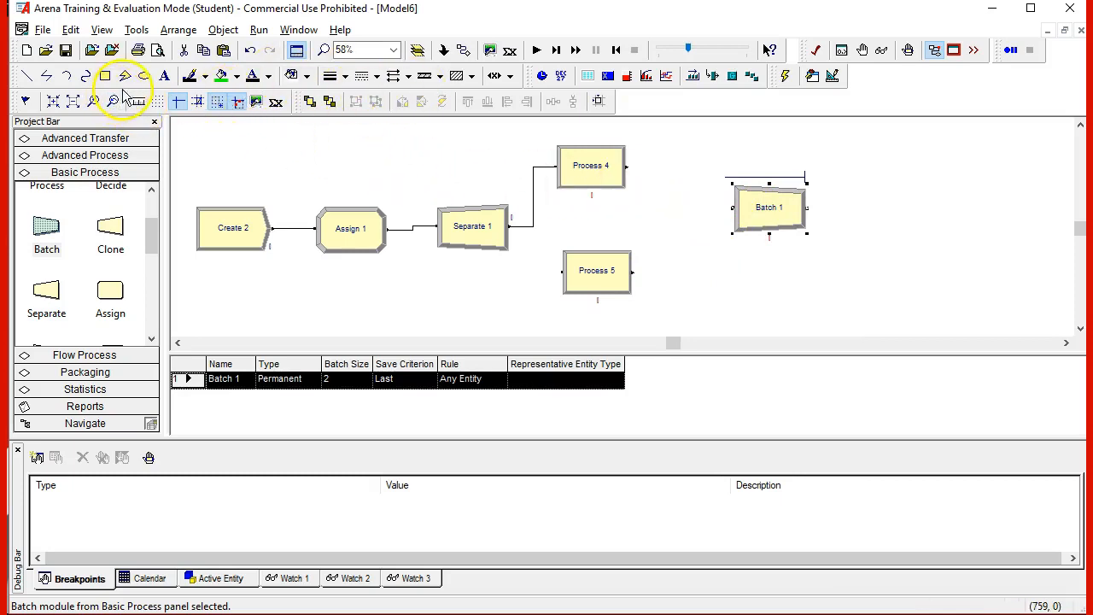
{"action": "left_click_drag", "start_coordinate": [797, 213], "coordinate": [847, 220]}
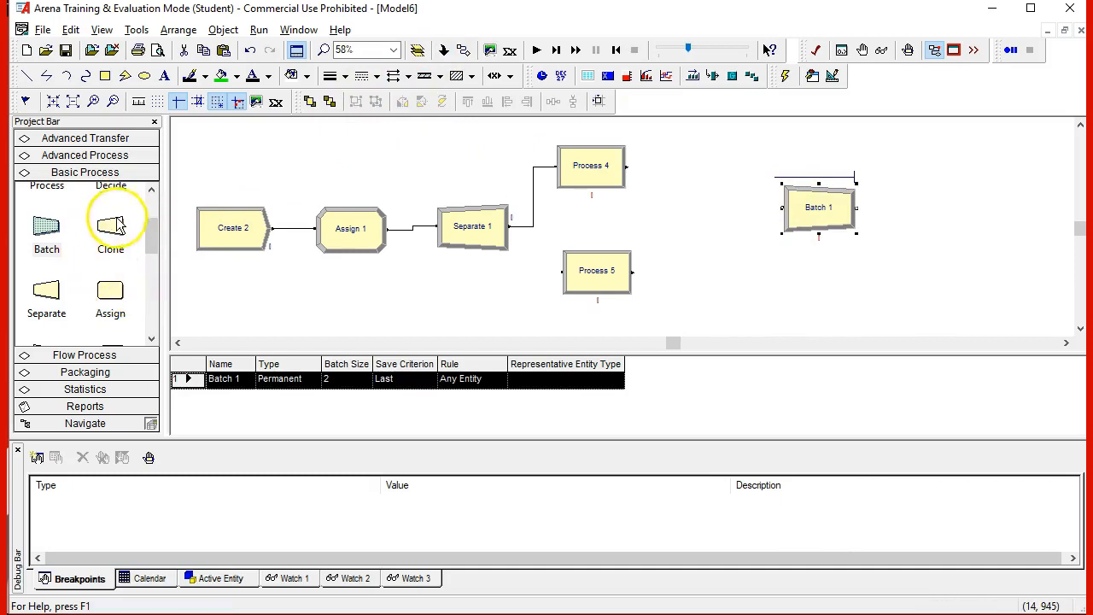
- Add a Decide module beside each of Process 4 and Process 5, removing the link from Batch 1 and moving the batch farther away
{"action": "left_click_drag", "start_coordinate": [151, 236], "coordinate": [151, 216]}
{"action": "left_click_drag", "start_coordinate": [110, 262], "coordinate": [665, 176]}
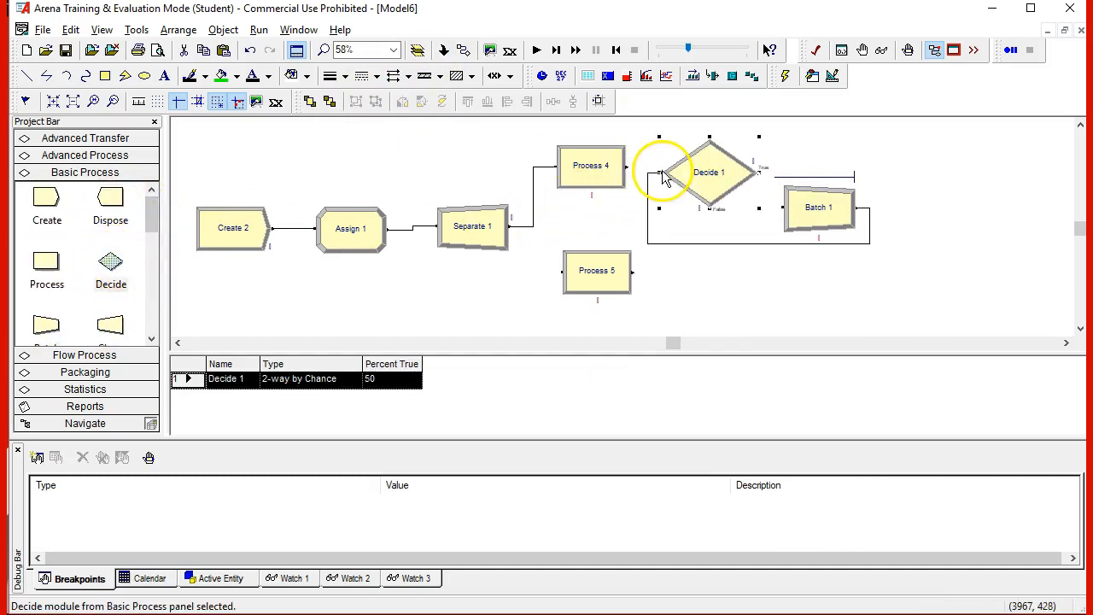
{"action": "left_click", "coordinate": [765, 243]}
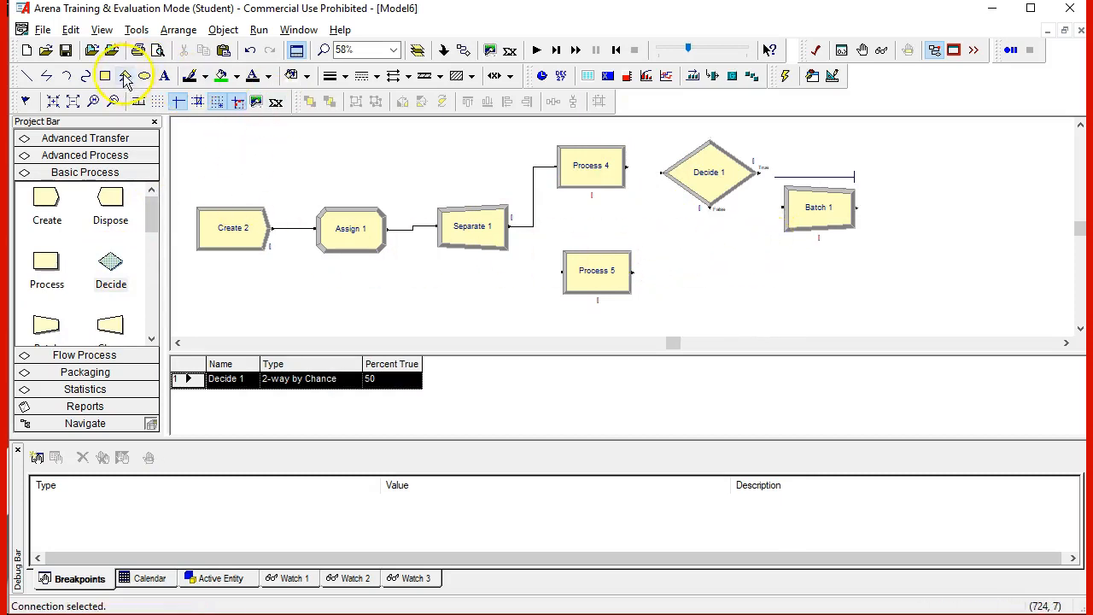
{"action": "left_click_drag", "start_coordinate": [110, 271], "coordinate": [675, 275]}
{"action": "left_click_drag", "start_coordinate": [831, 227], "coordinate": [925, 225]}
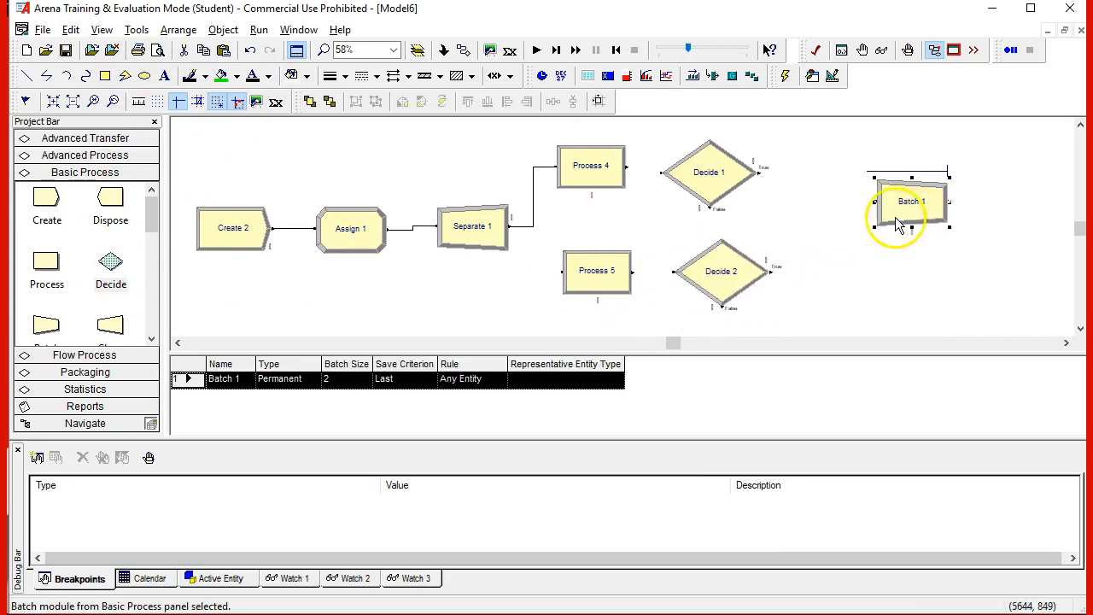
{"action": "left_click", "coordinate": [717, 273]}
{"action": "left_click_drag", "start_coordinate": [716, 267], "coordinate": [714, 273]}
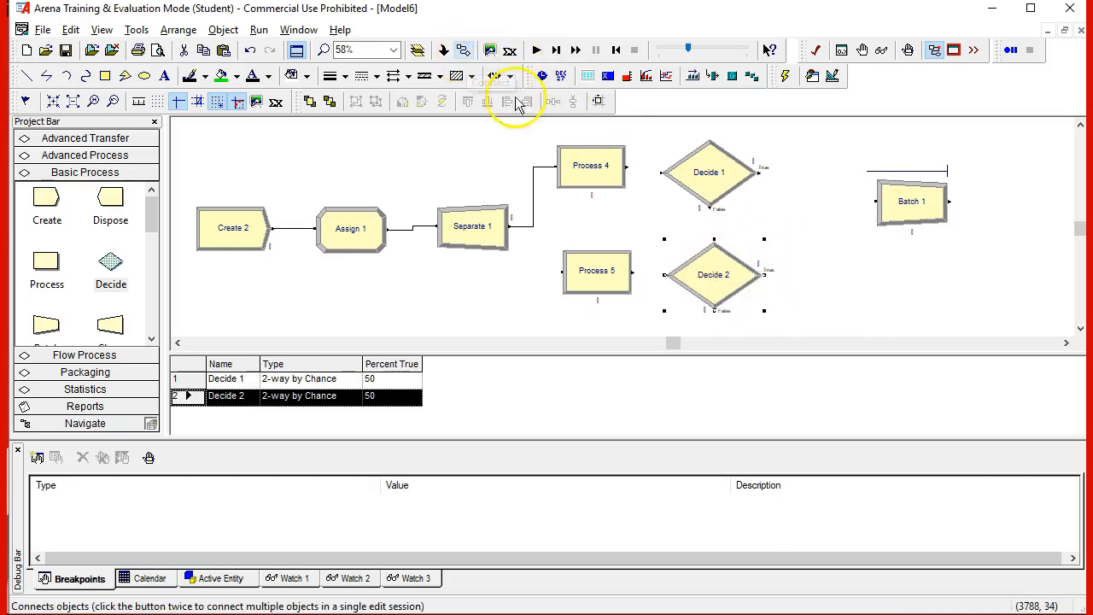
- Connect Process 4 to Decide 1 and Process 5 to Decide 2
{"action": "left_click", "coordinate": [462, 52]}
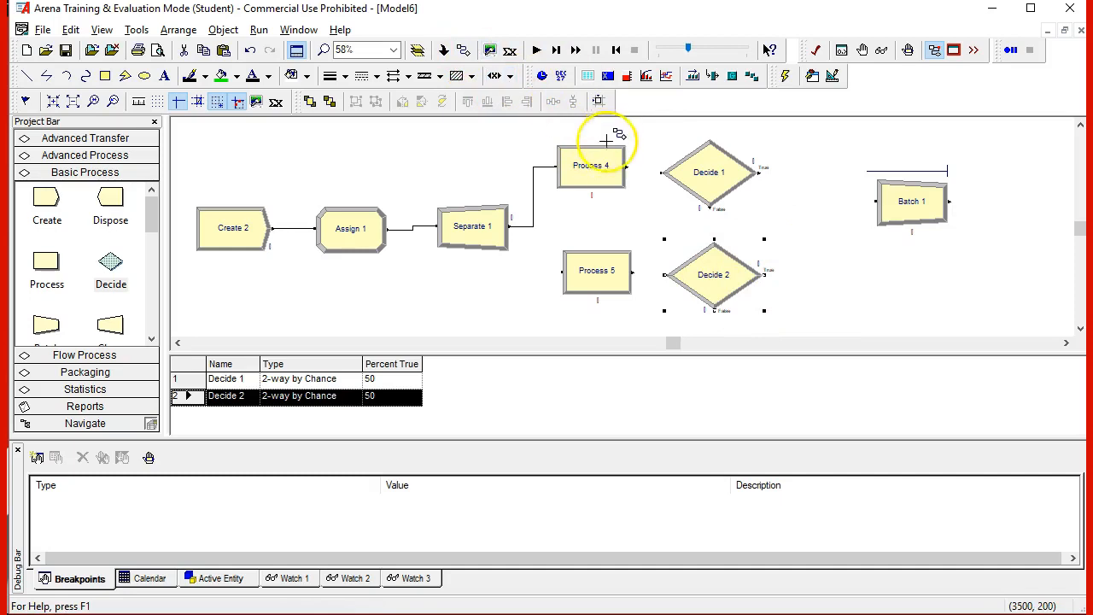
{"action": "left_click", "coordinate": [626, 169]}
{"action": "left_click", "coordinate": [661, 172]}
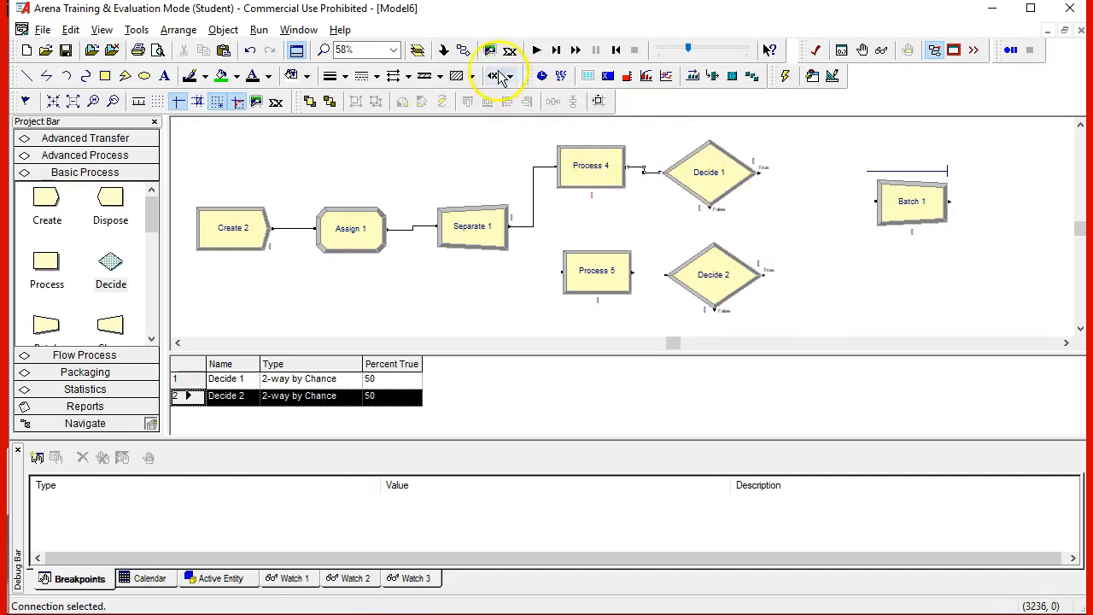
{"action": "left_click", "coordinate": [631, 271]}
{"action": "left_click", "coordinate": [660, 275]}
- Set the Separate 1 module's type to Duplicate Original
{"action": "left_click", "coordinate": [478, 237]}
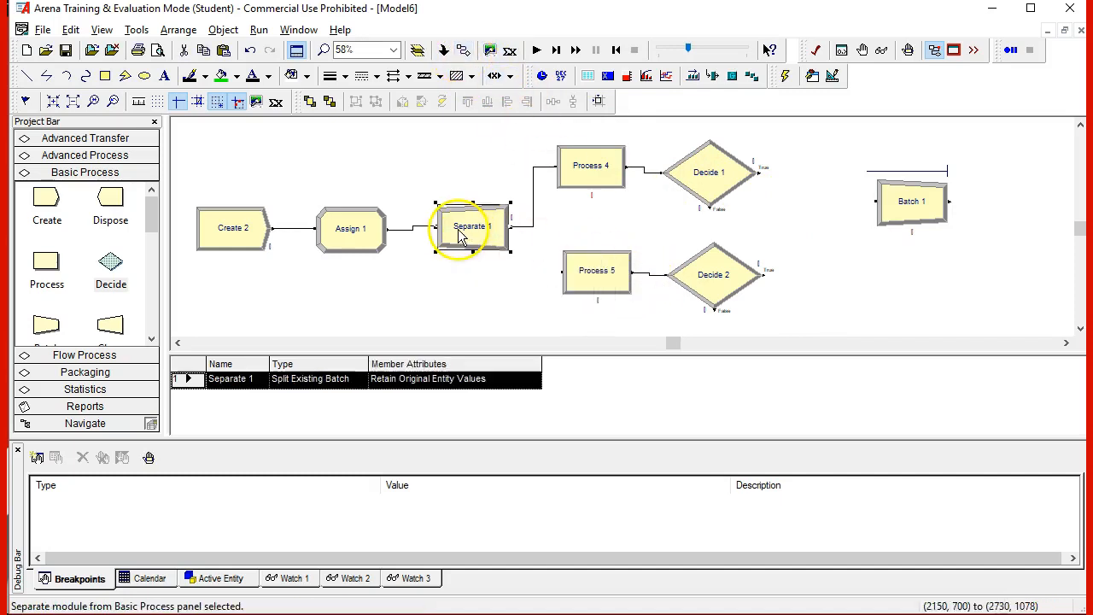
{"action": "double_click", "coordinate": [459, 233]}
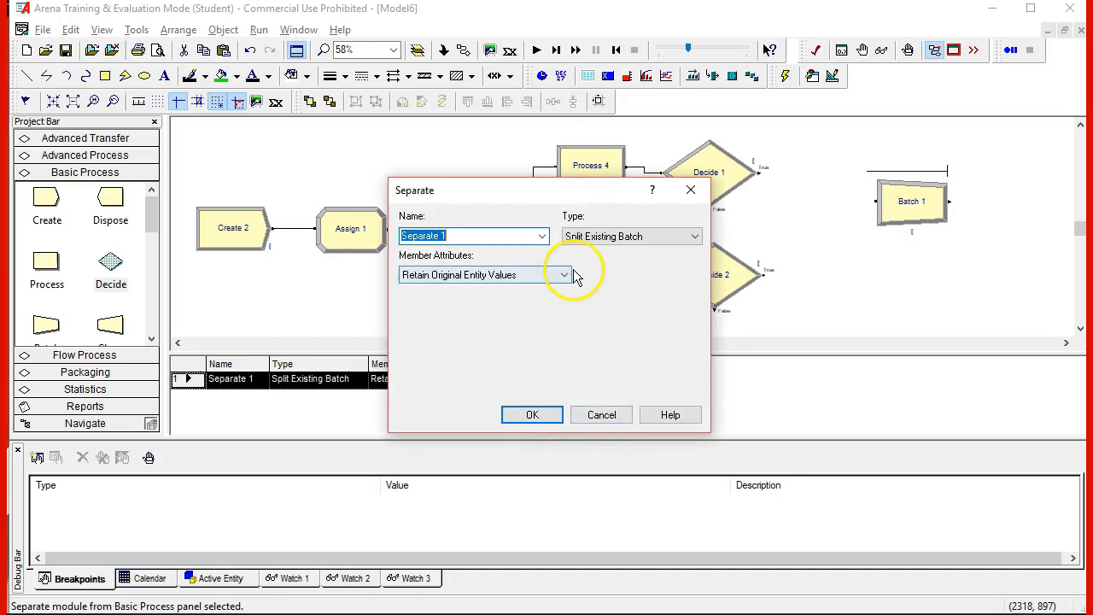
{"action": "left_click", "coordinate": [694, 236]}
{"action": "left_click", "coordinate": [670, 264]}
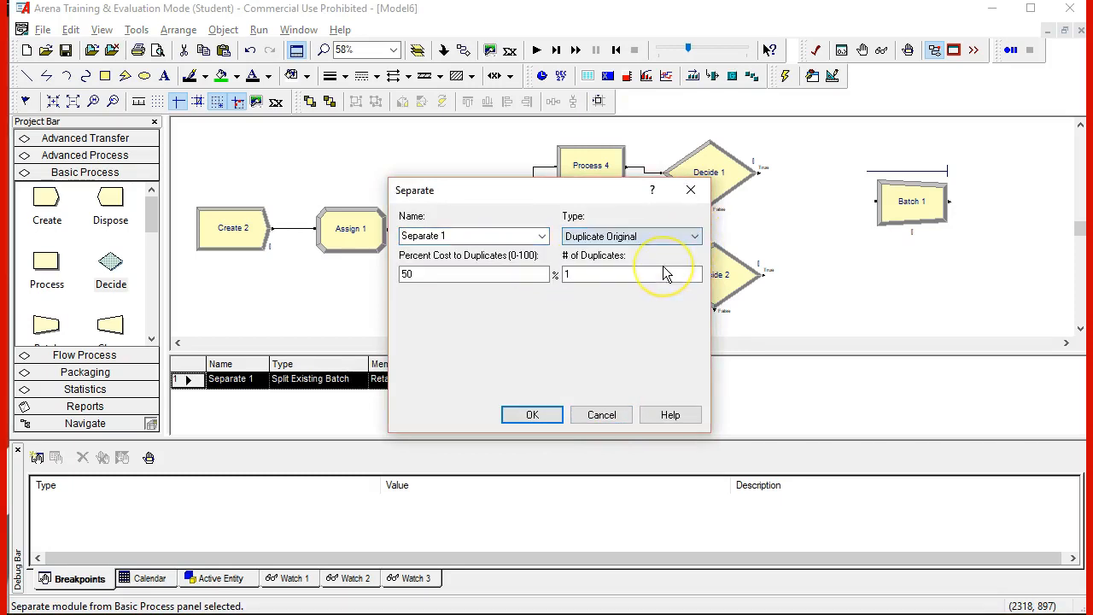
{"action": "left_click", "coordinate": [592, 275]}
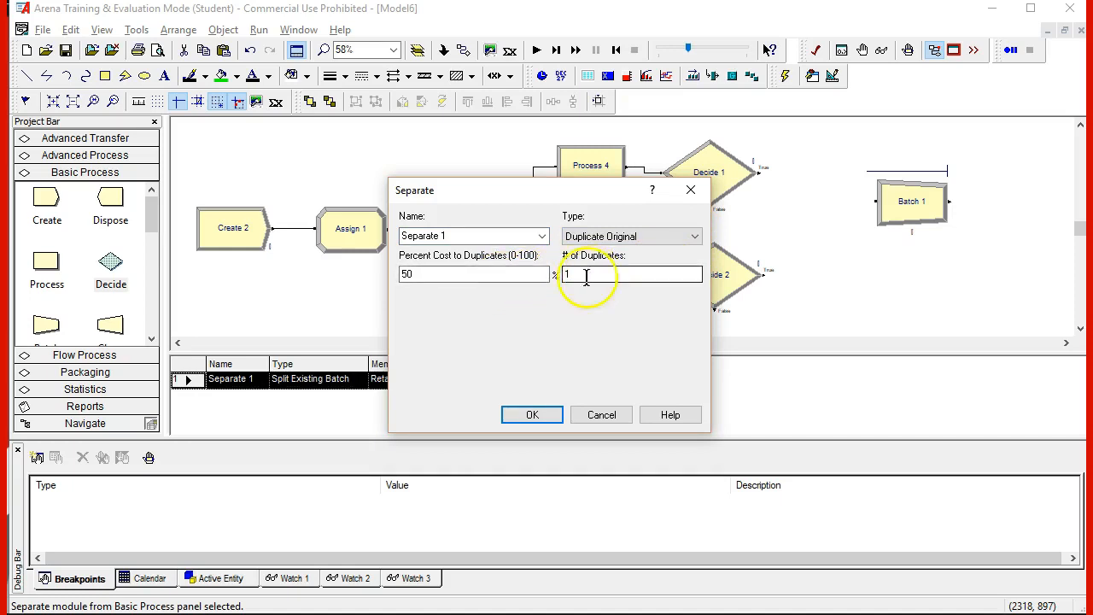
{"action": "left_click", "coordinate": [532, 415]}
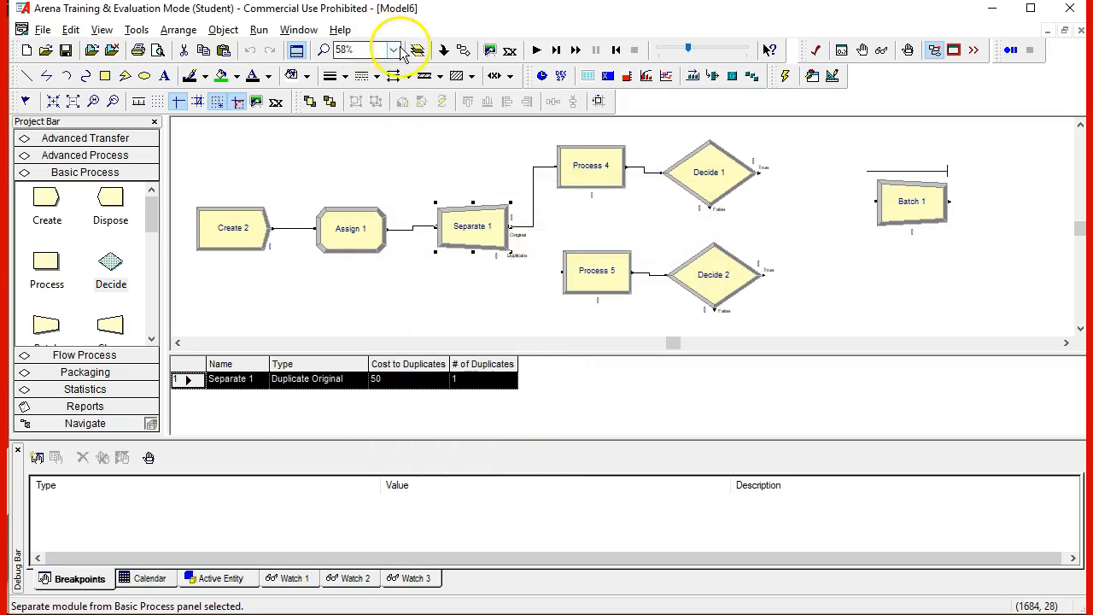
- Connect the Duplicate exit of Separate 1 to the entry of Process 5
{"action": "left_click", "coordinate": [394, 49]}
{"action": "left_click", "coordinate": [376, 142]}
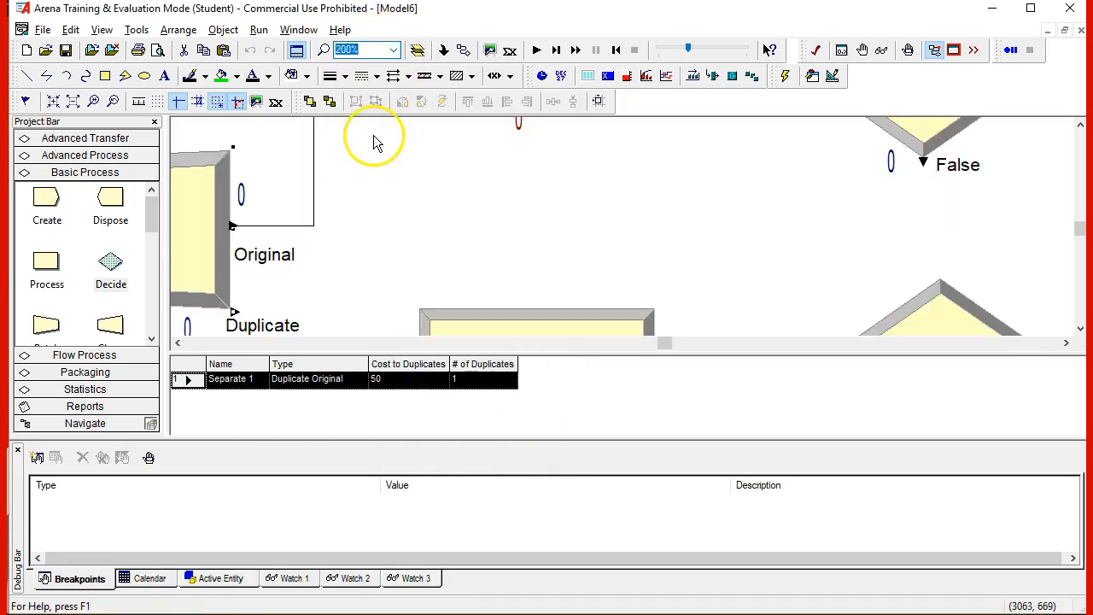
{"action": "scroll", "coordinate": [480, 253], "scroll_direction": "down", "scroll_amount": 2}
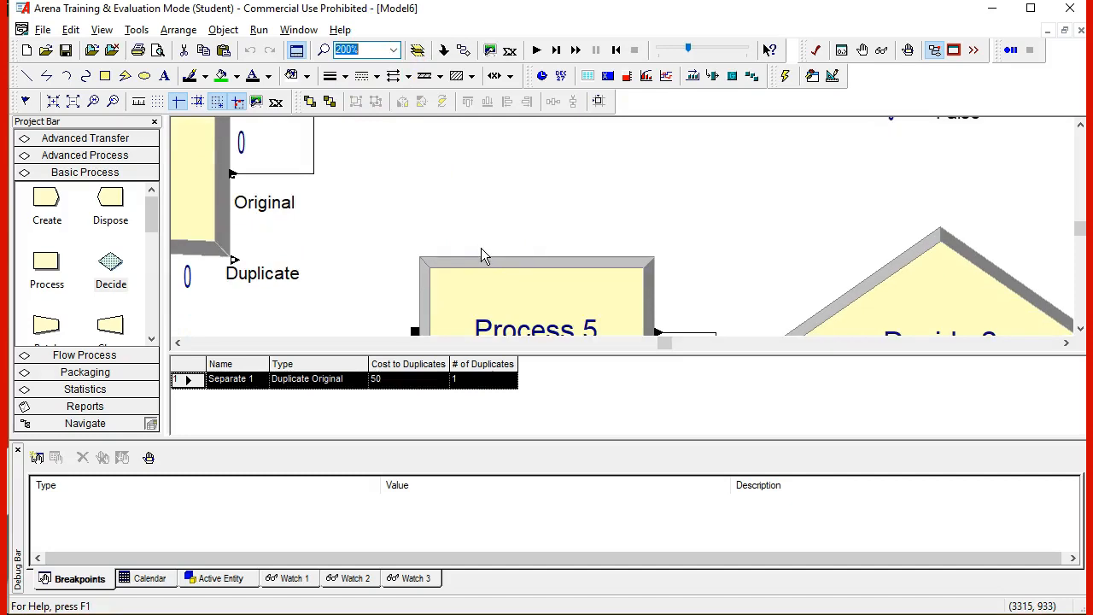
{"action": "left_click_drag", "start_coordinate": [661, 343], "coordinate": [640, 346]}
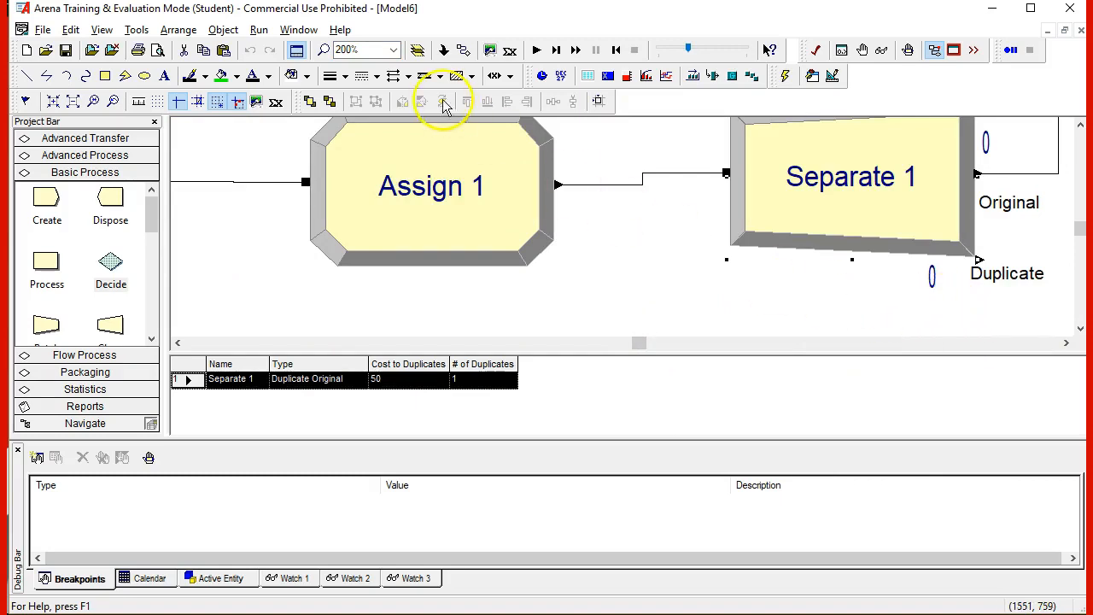
{"action": "left_click", "coordinate": [393, 49]}
{"action": "left_click", "coordinate": [358, 122]}
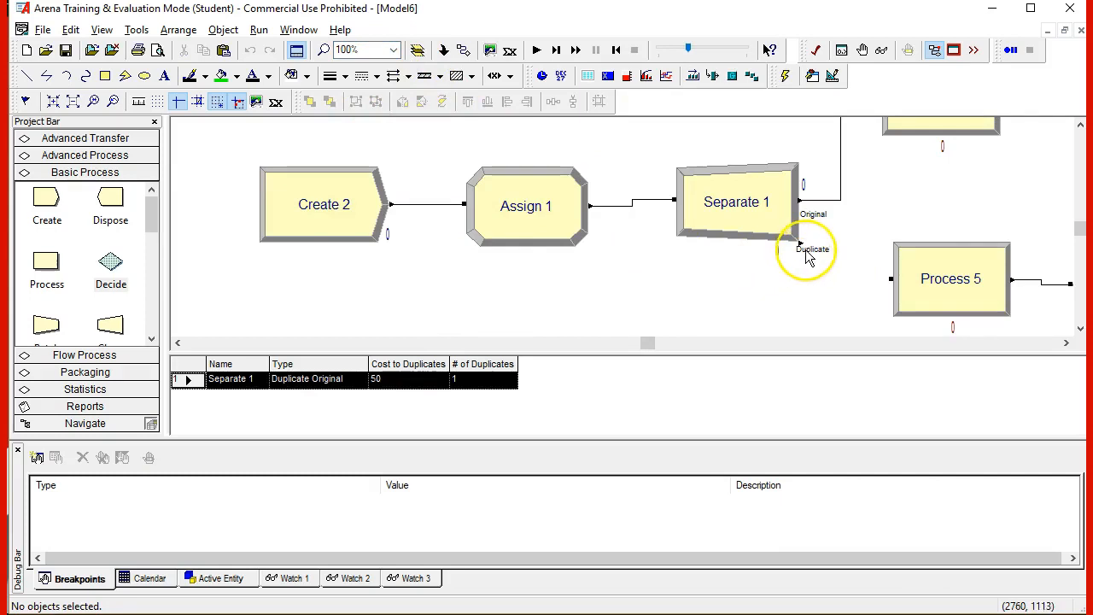
{"action": "left_click", "coordinate": [466, 53]}
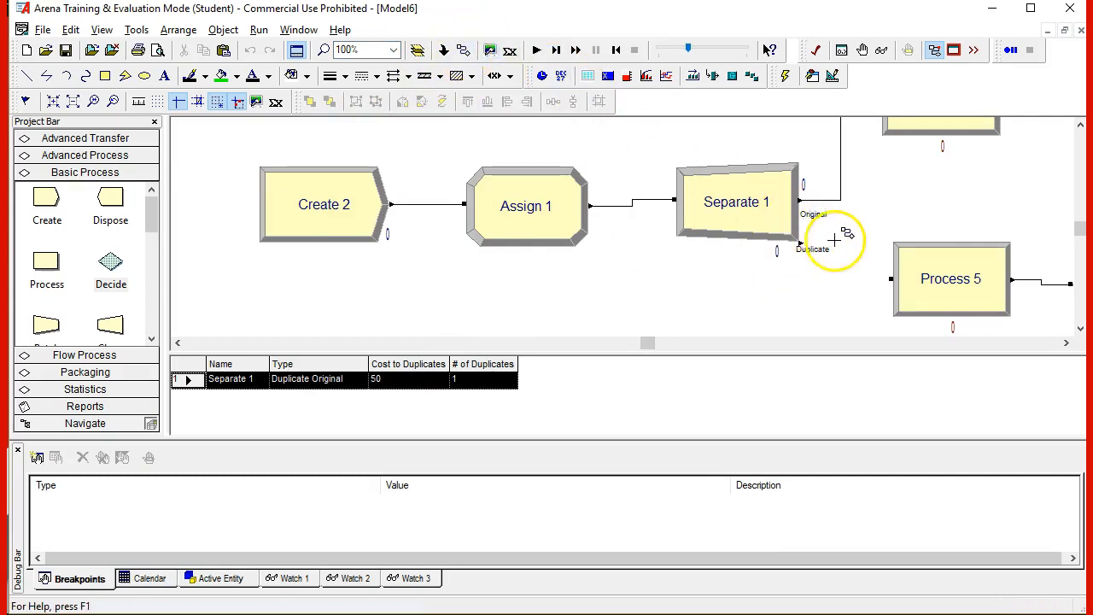
{"action": "left_click", "coordinate": [800, 243]}
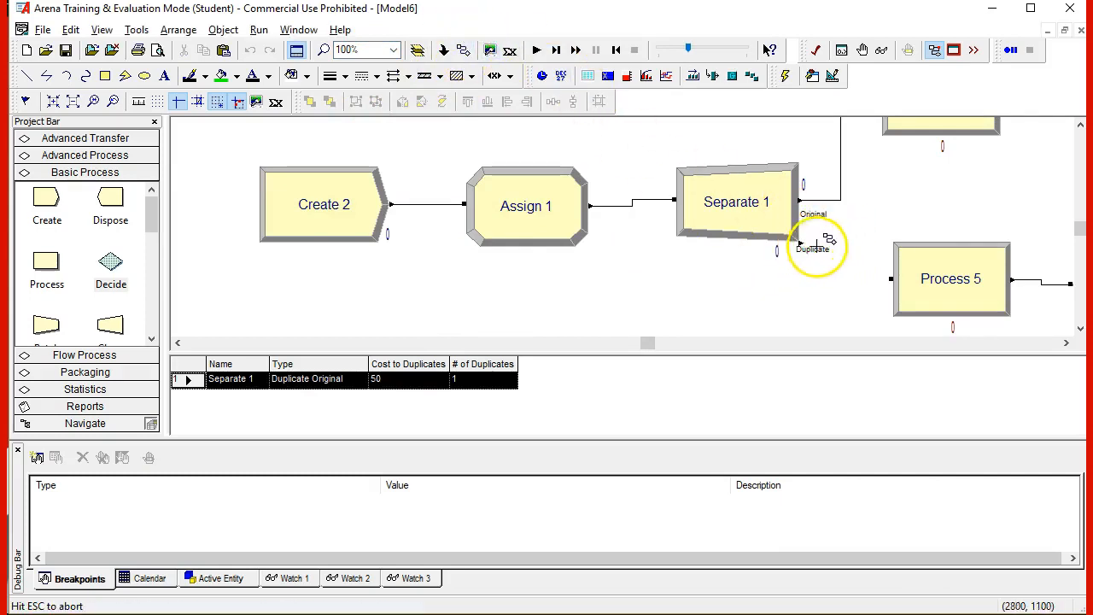
{"action": "left_click", "coordinate": [888, 279]}
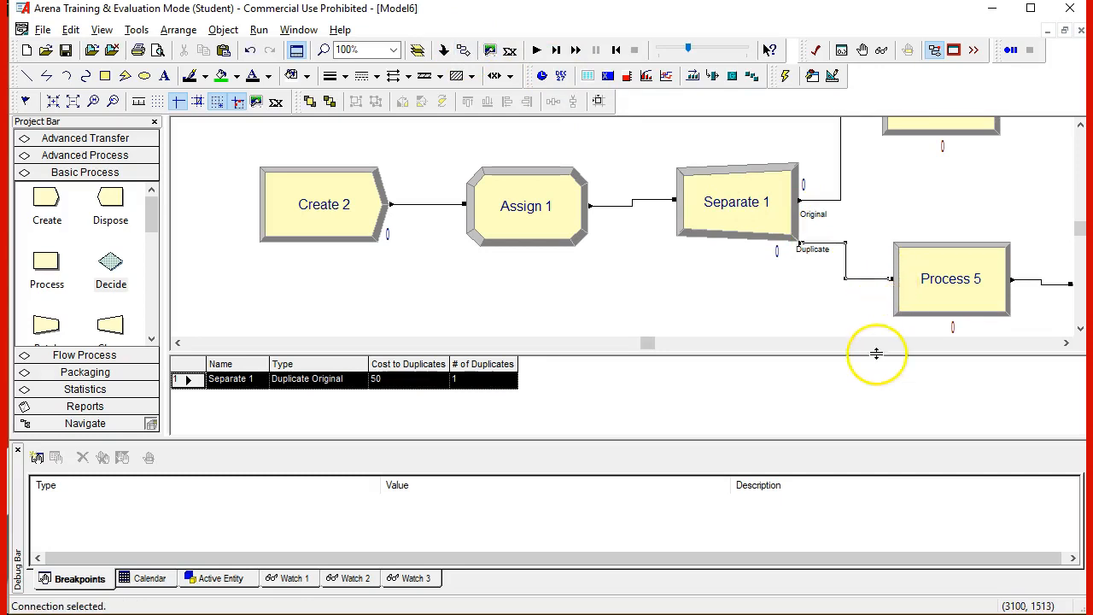
- Set the percent true of the Decide 1 module to 90
{"action": "left_click", "coordinate": [392, 50]}
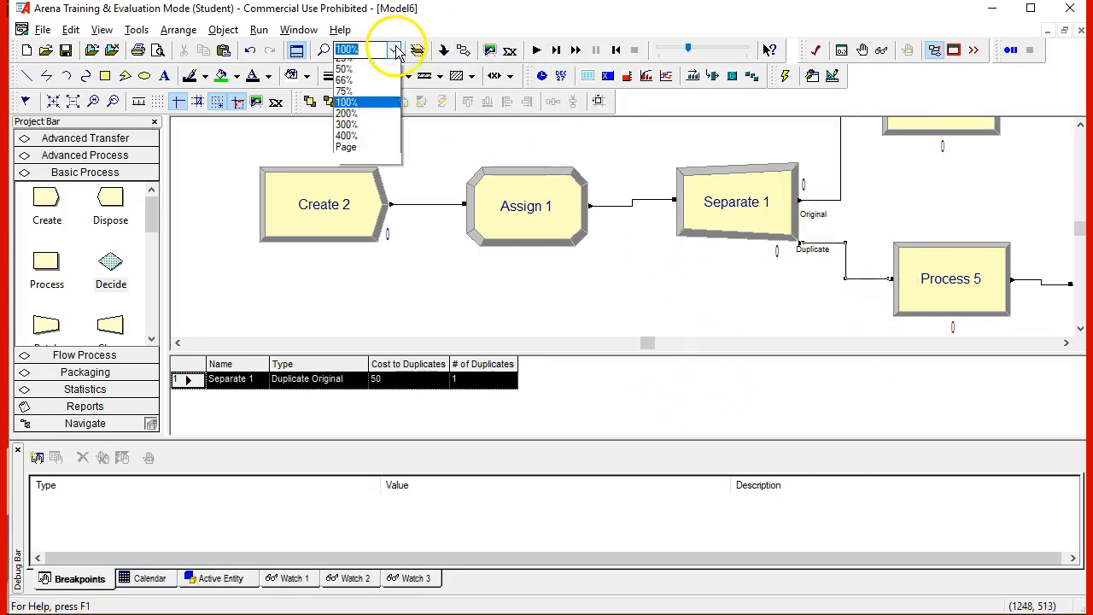
{"action": "left_click", "coordinate": [363, 94]}
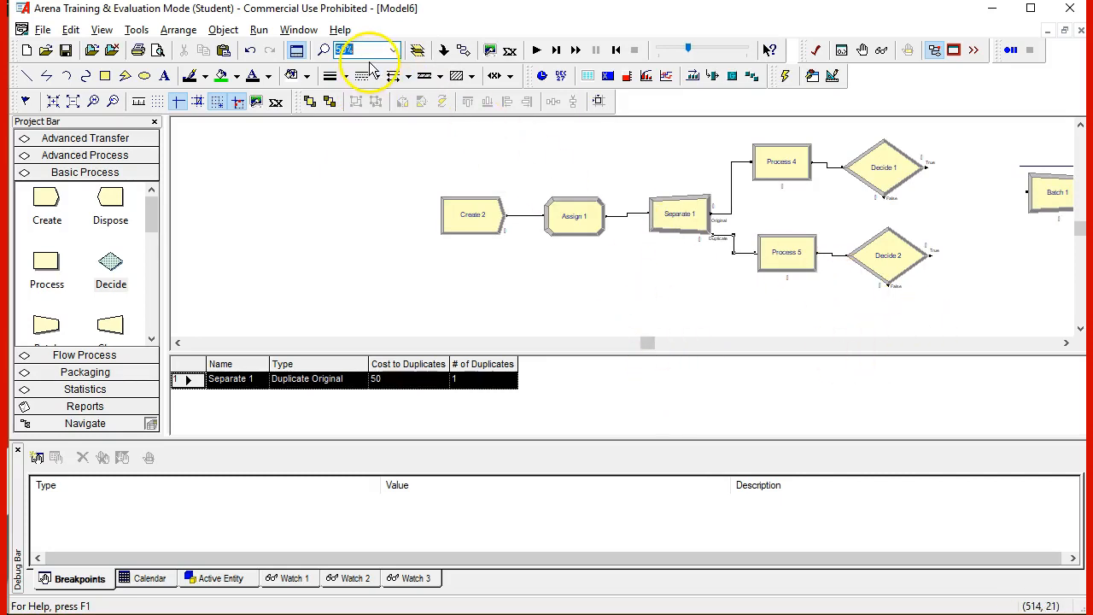
{"action": "type", "text": "58"}
{"action": "key", "text": "Return"}
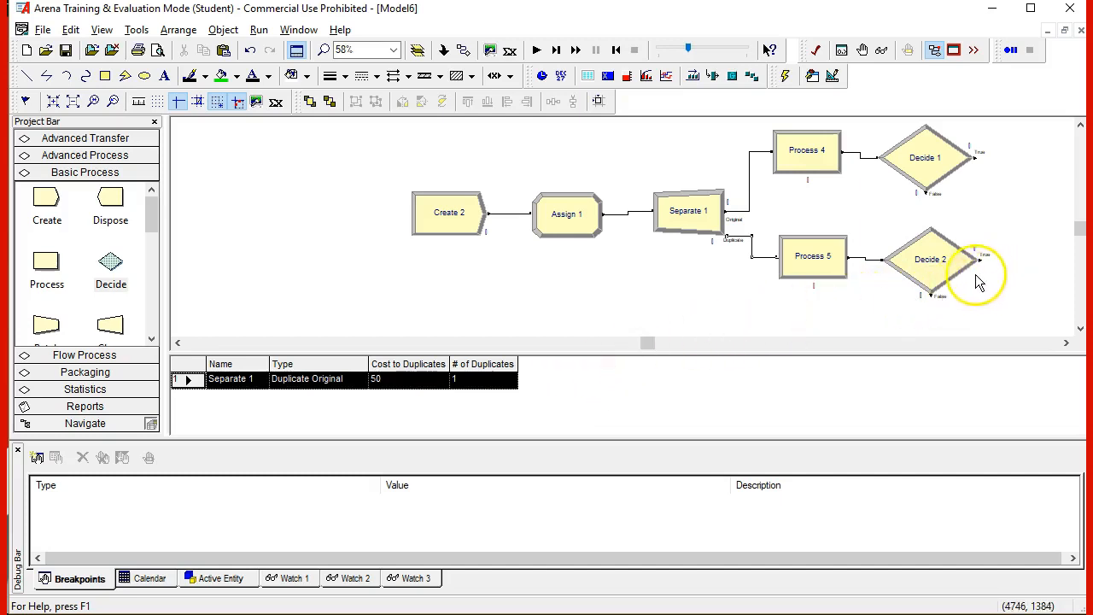
{"action": "left_click", "coordinate": [946, 166]}
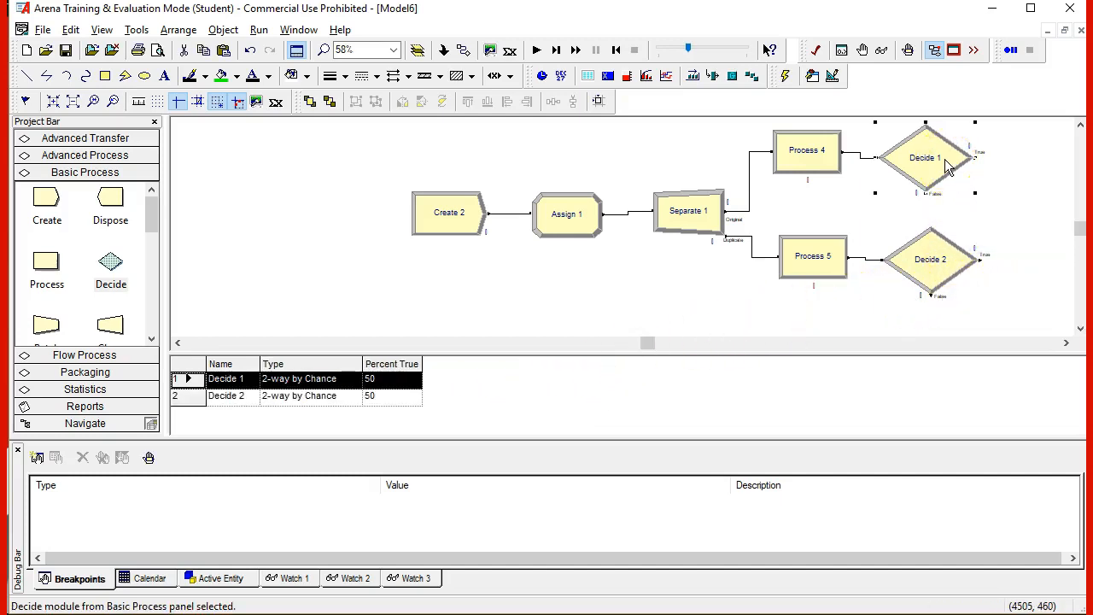
{"action": "double_click", "coordinate": [946, 166]}
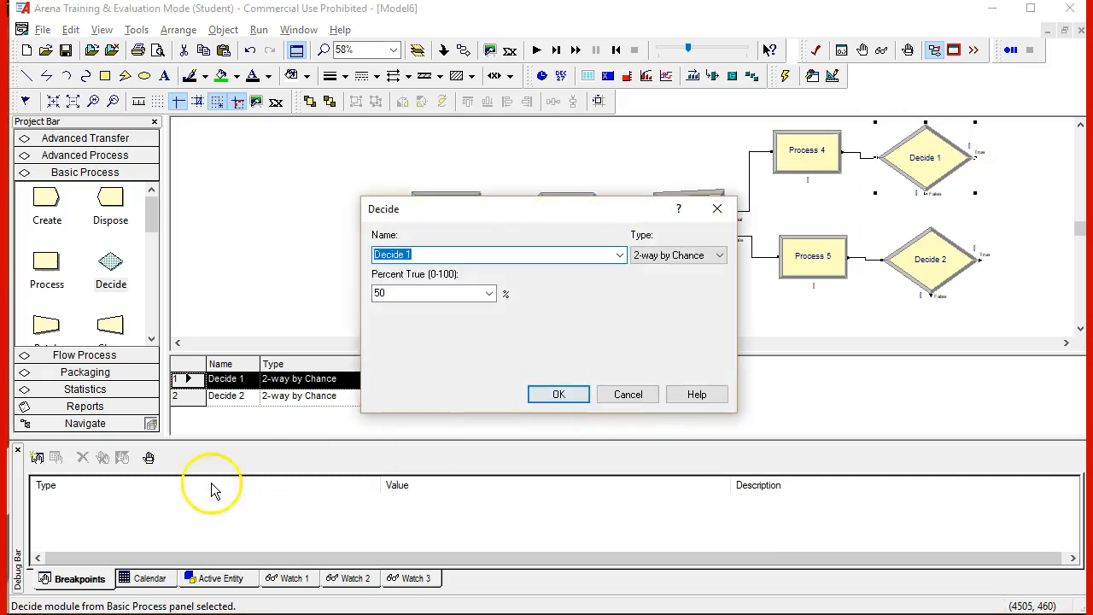
{"action": "left_click", "coordinate": [490, 294]}
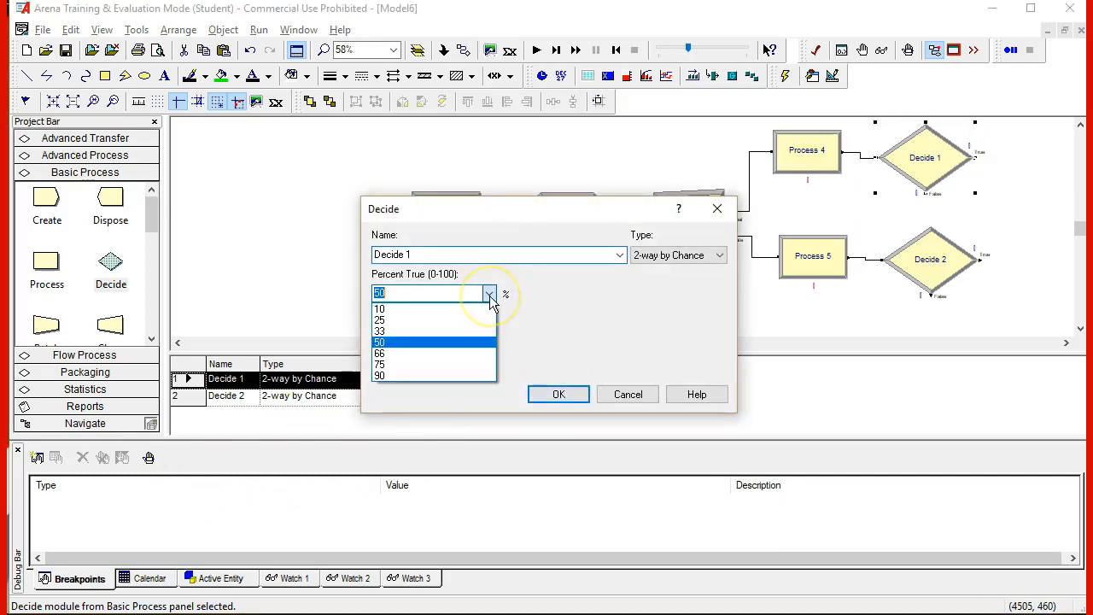
{"action": "left_click", "coordinate": [414, 376]}
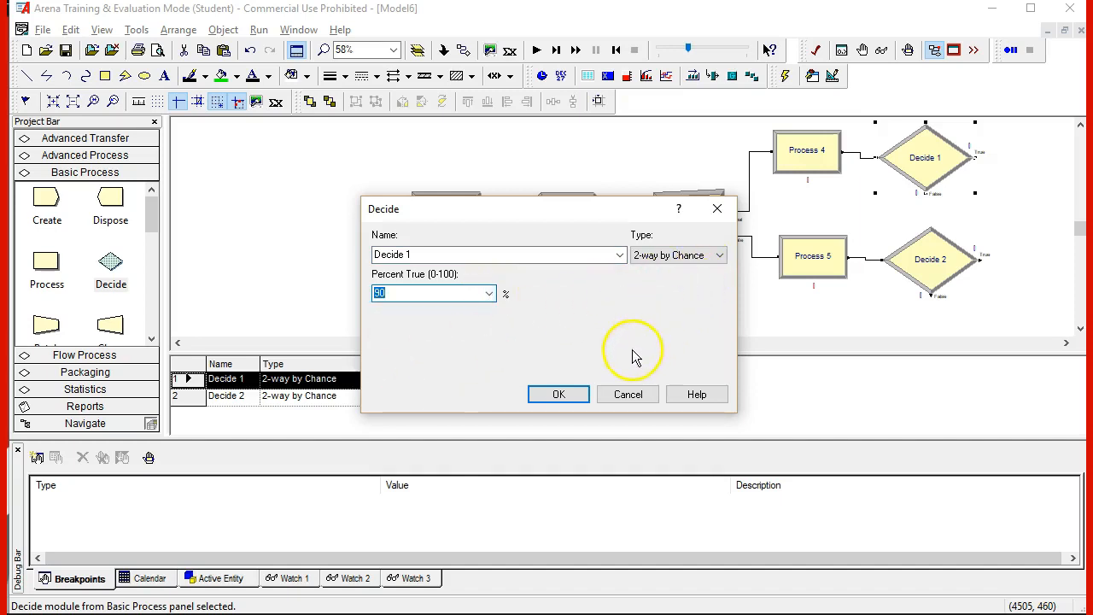
{"action": "left_click", "coordinate": [586, 398]}
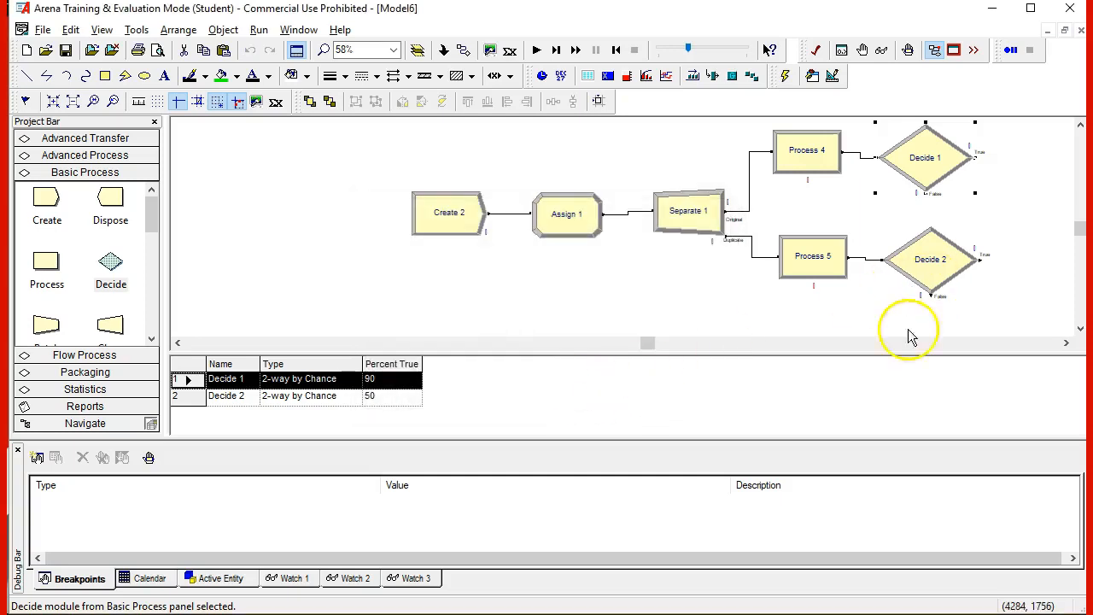
- Set the percent true of the Decide 2 module to 90
{"action": "double_click", "coordinate": [927, 267]}
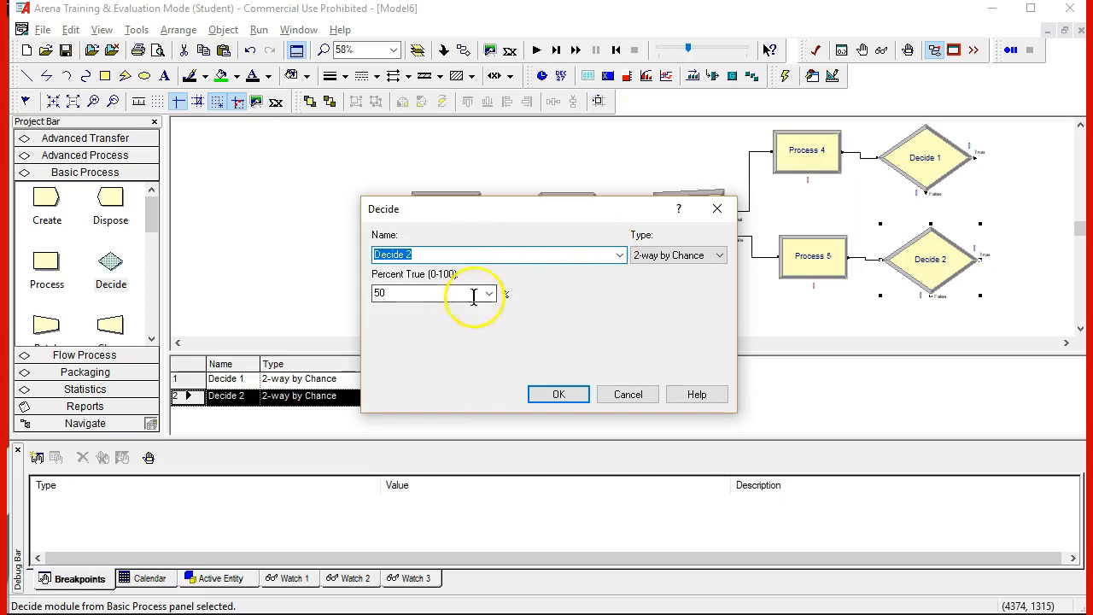
{"action": "left_click", "coordinate": [490, 293]}
{"action": "left_click", "coordinate": [415, 376]}
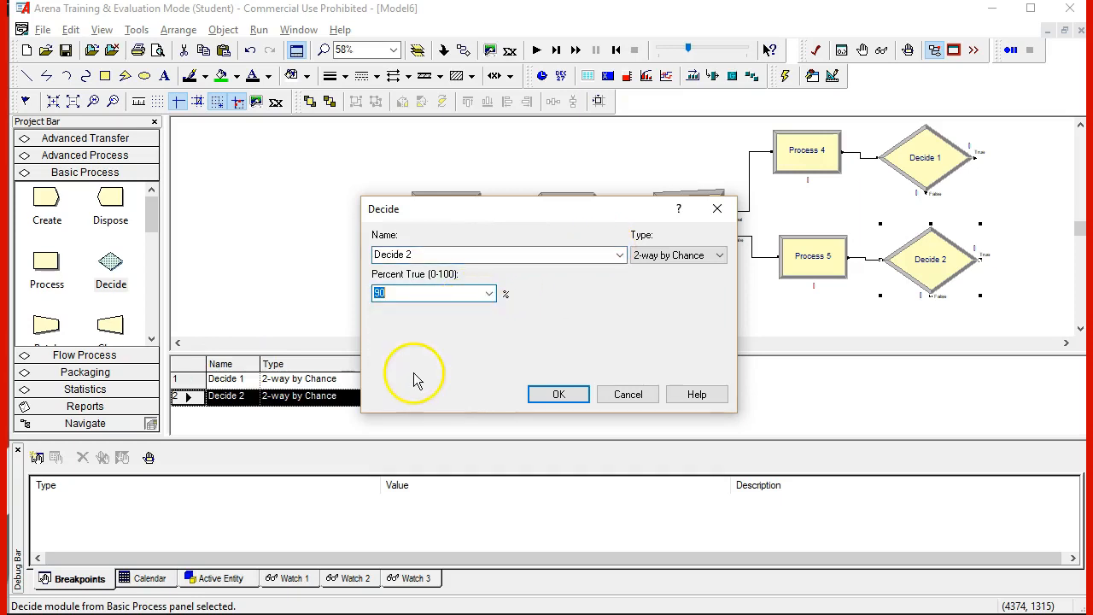
{"action": "left_click", "coordinate": [559, 394]}
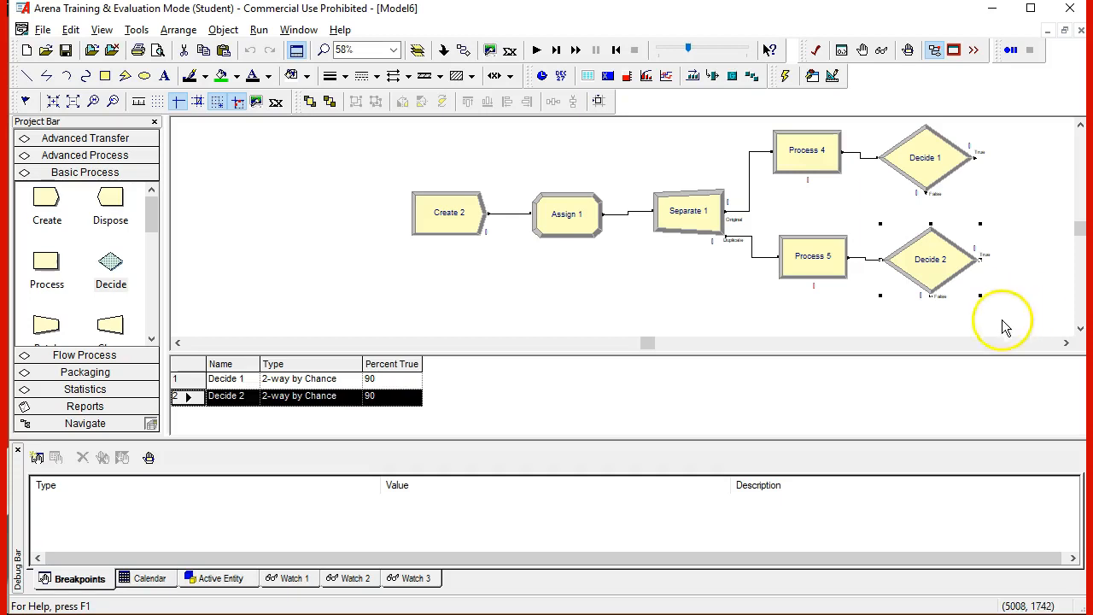
- Connect the True exits of Decide 1 and Decide 2 to the entry of Batch 1
{"action": "left_click", "coordinate": [659, 344]}
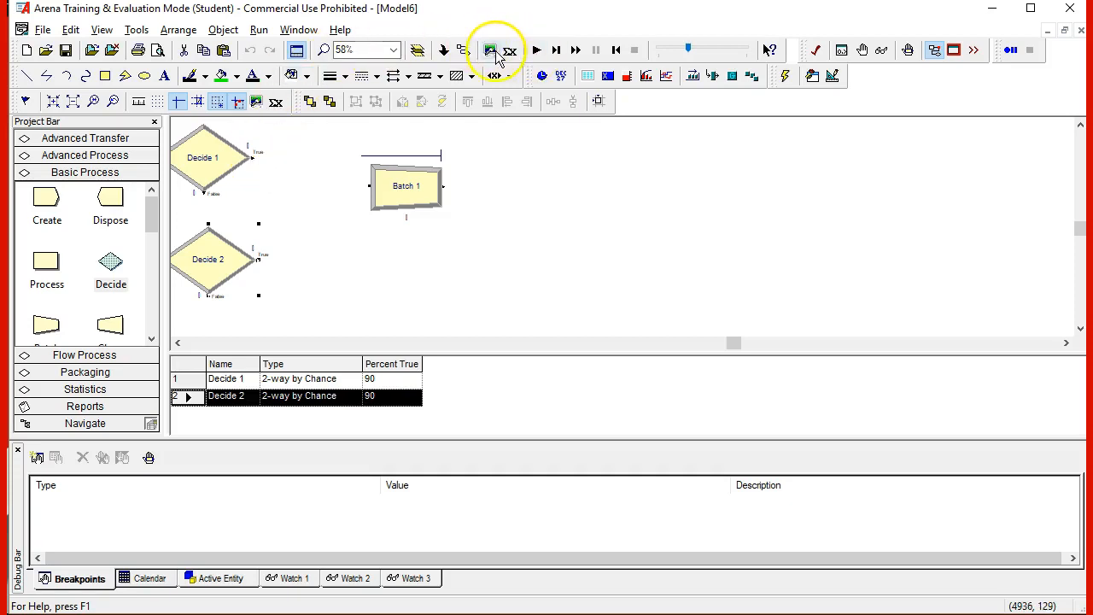
{"action": "left_click", "coordinate": [462, 50]}
{"action": "left_click", "coordinate": [252, 157]}
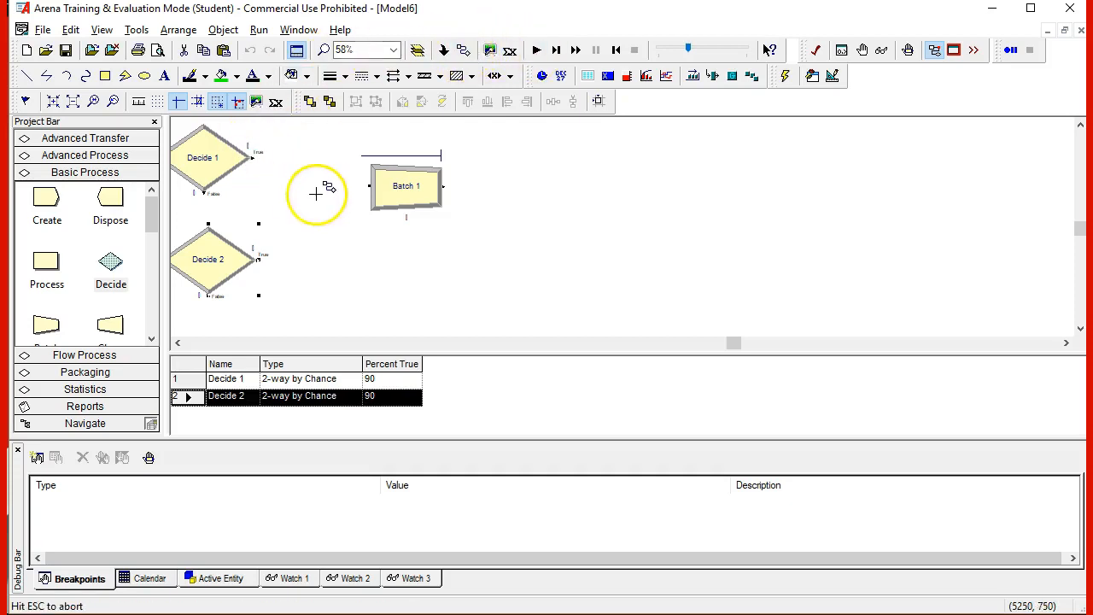
{"action": "left_click", "coordinate": [367, 186]}
{"action": "left_click", "coordinate": [462, 50]}
{"action": "left_click", "coordinate": [255, 256]}
{"action": "left_click", "coordinate": [367, 186]}
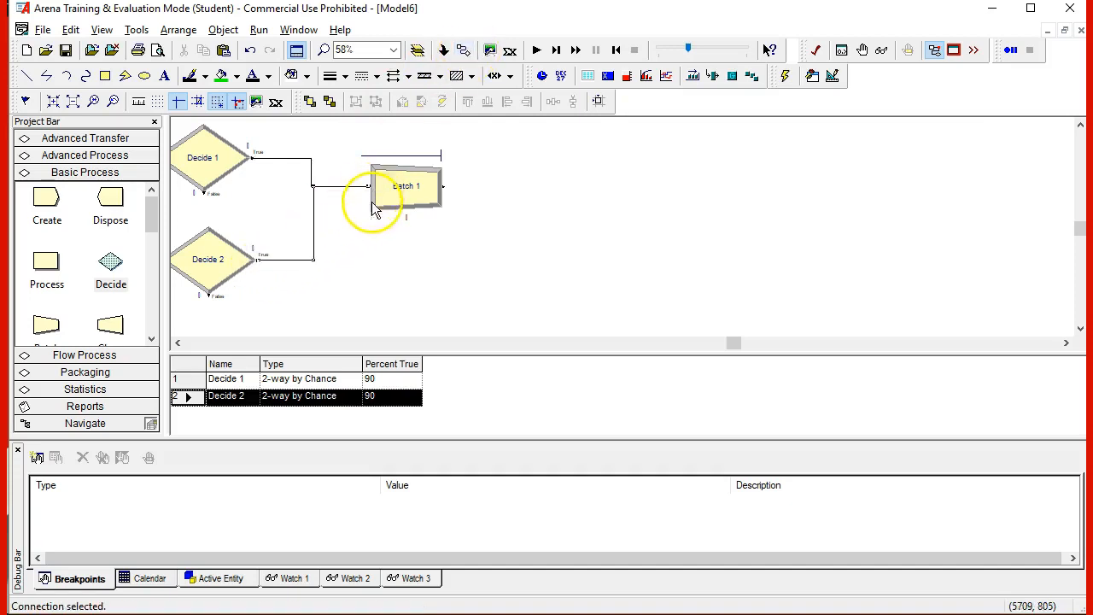
- Loop the False exit of Decide 2 back to Process 5 and that of Decide 1 back to Process 4
{"action": "left_click", "coordinate": [725, 343]}
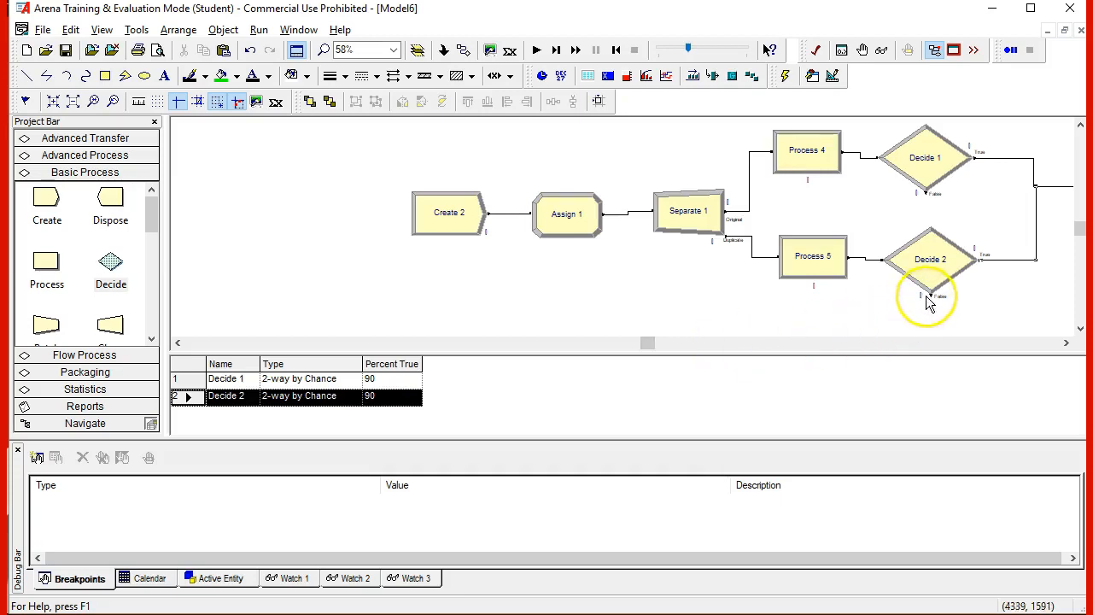
{"action": "left_click", "coordinate": [462, 50]}
{"action": "left_click", "coordinate": [931, 297]}
{"action": "left_click", "coordinate": [775, 256]}
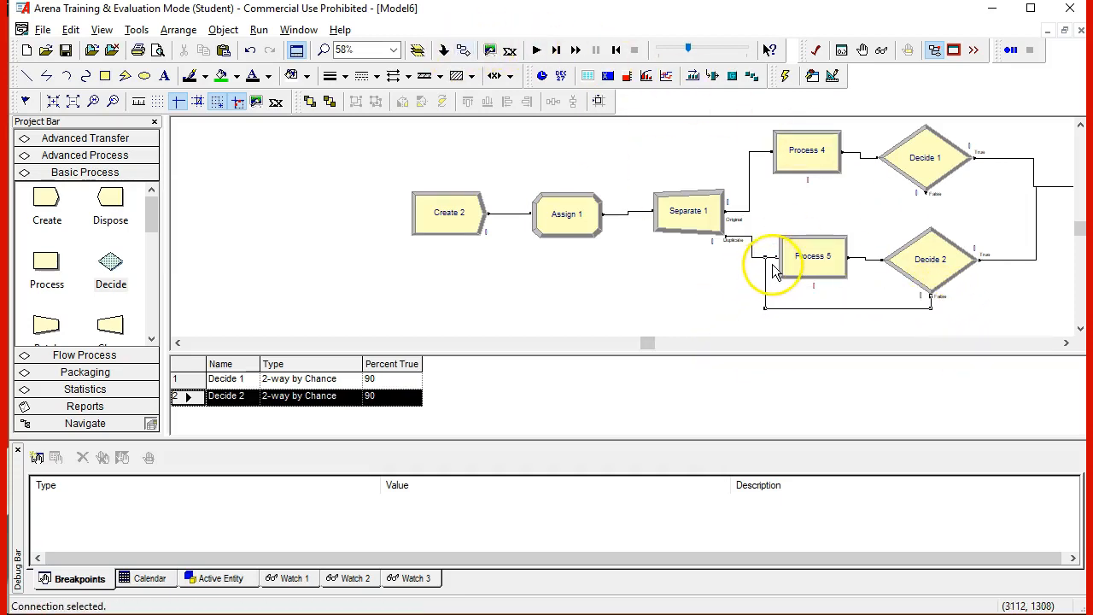
{"action": "left_click", "coordinate": [925, 193]}
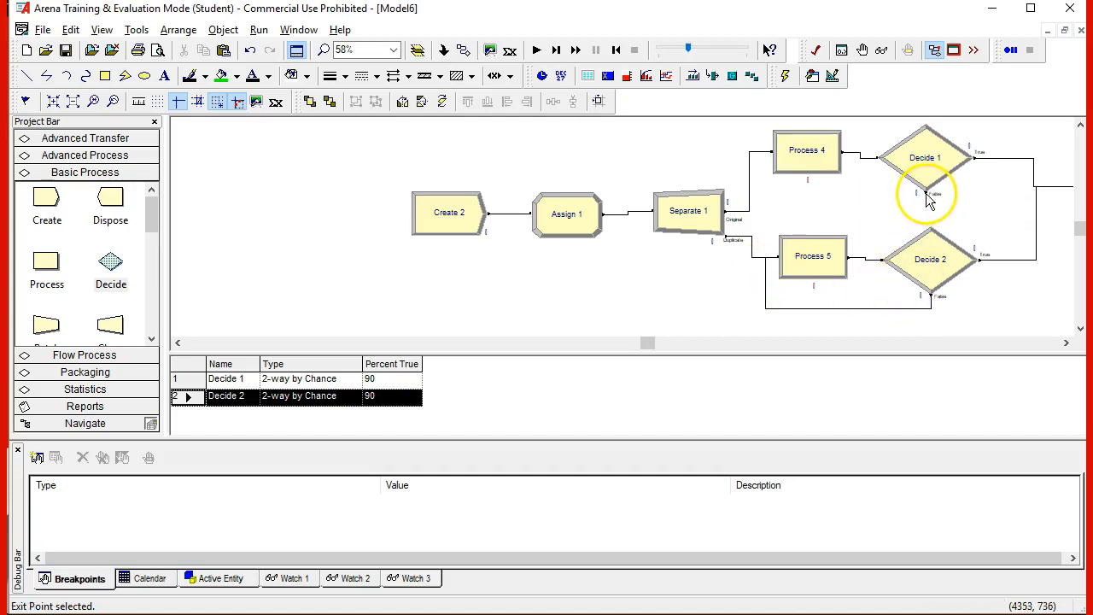
{"action": "left_click", "coordinate": [462, 49]}
{"action": "left_click", "coordinate": [922, 193]}
{"action": "left_click", "coordinate": [756, 153]}
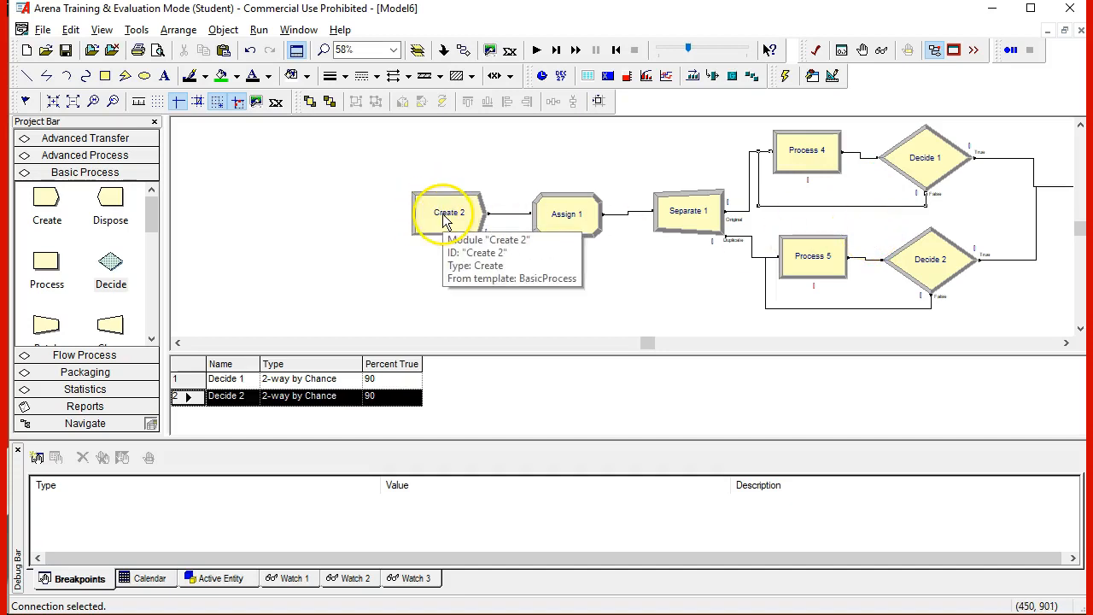
- Add a Variable assignment to Assign 1 with the variable name lastentity and the new value lastentity+1
{"action": "double_click", "coordinate": [567, 215]}
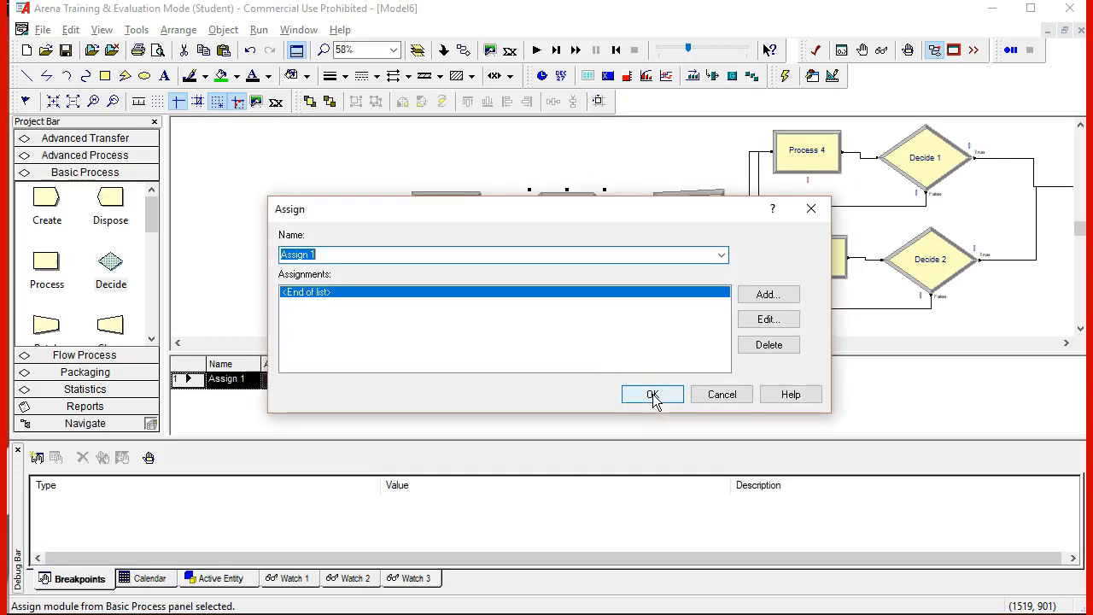
{"action": "left_click", "coordinate": [769, 294]}
{"action": "left_click", "coordinate": [551, 293]}
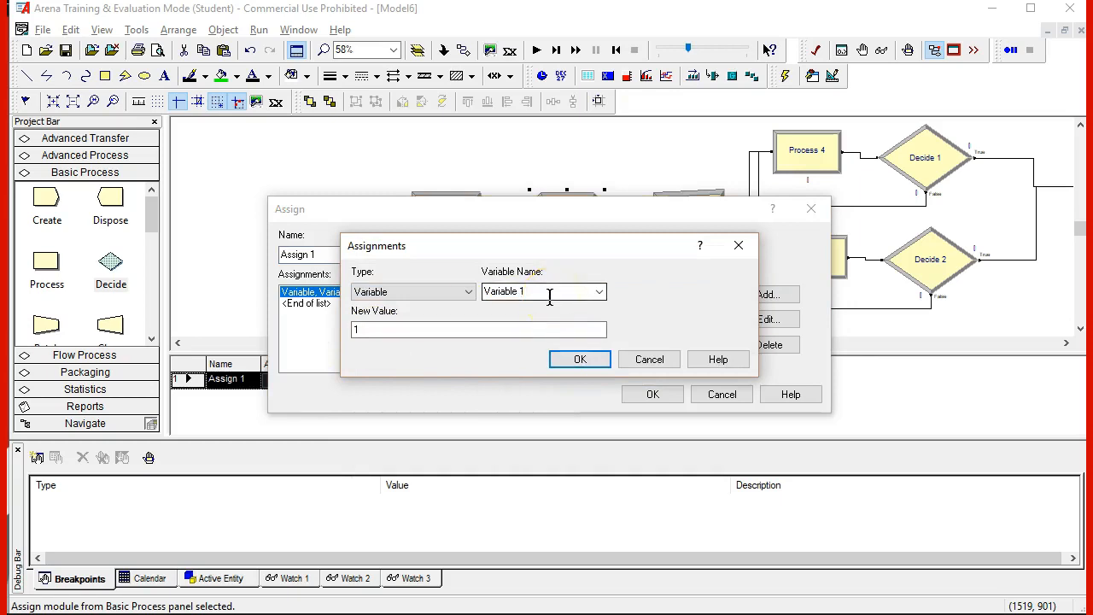
{"action": "left_click", "coordinate": [600, 292]}
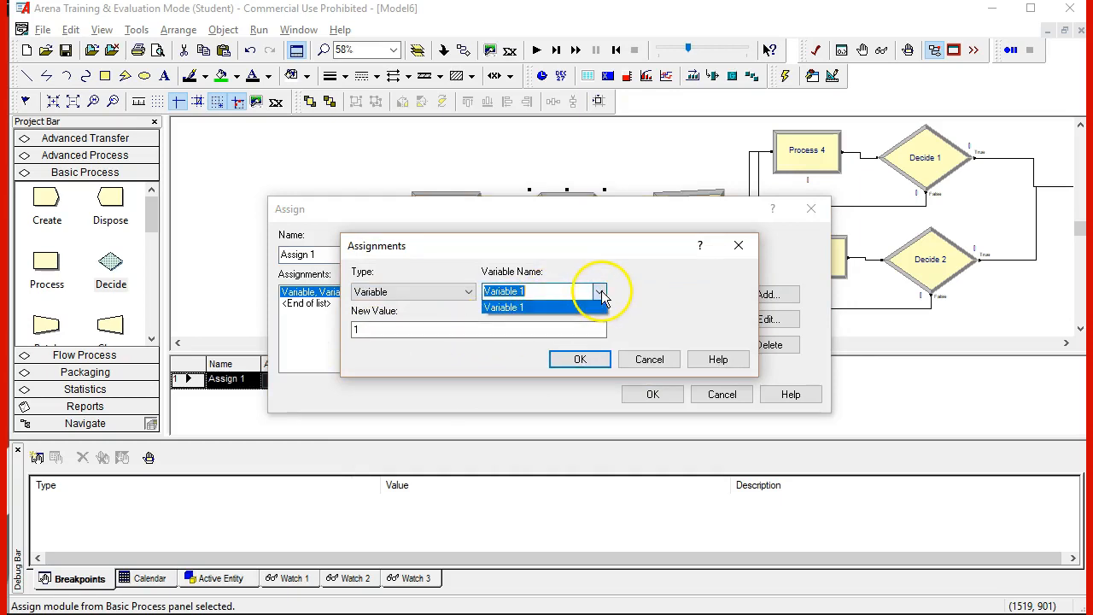
{"action": "left_click", "coordinate": [565, 292]}
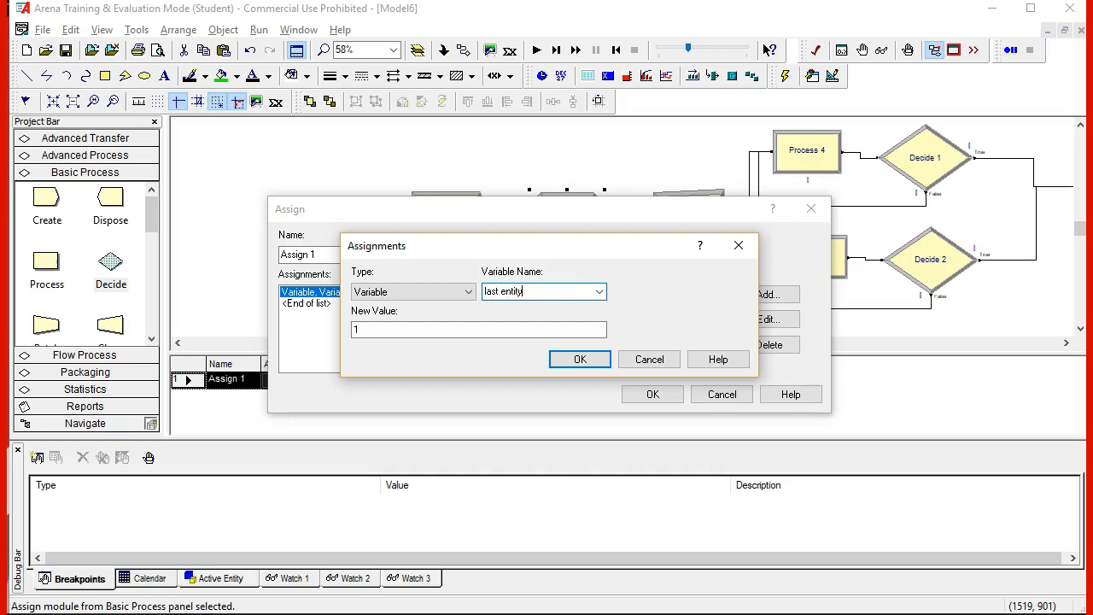
{"action": "left_click", "coordinate": [476, 330]}
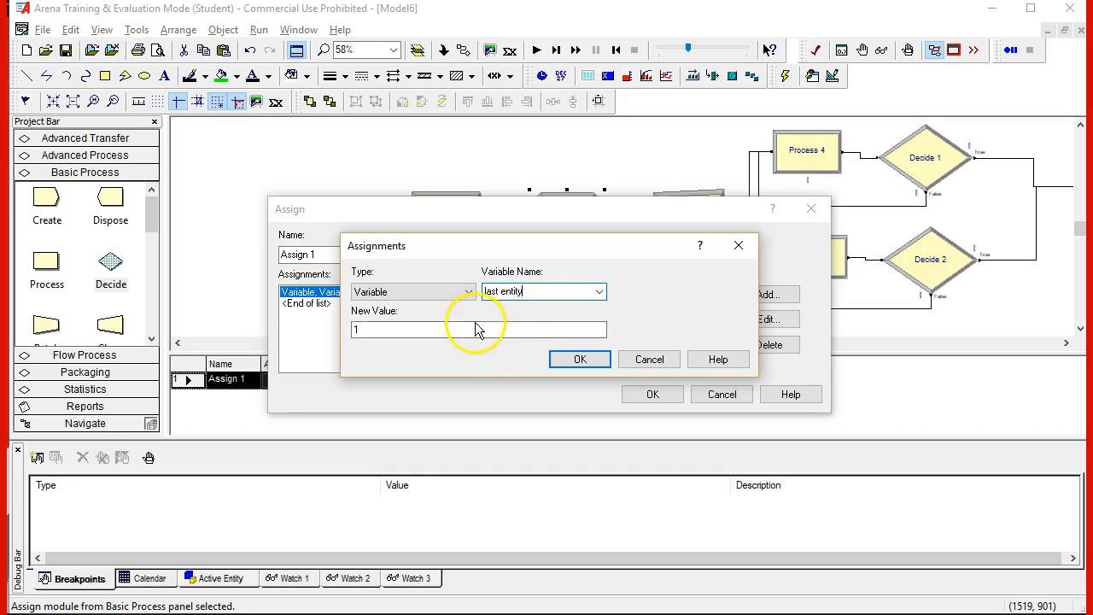
{"action": "left_click_drag", "start_coordinate": [364, 334], "coordinate": [331, 344]}
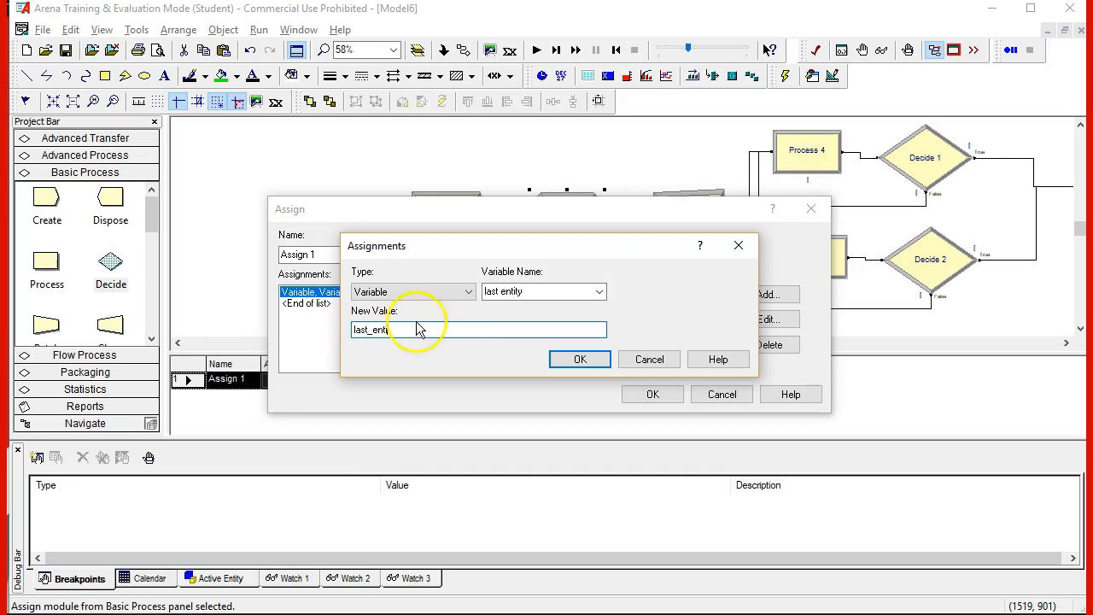
{"action": "left_click", "coordinate": [504, 294]}
{"action": "left_click", "coordinate": [524, 291]}
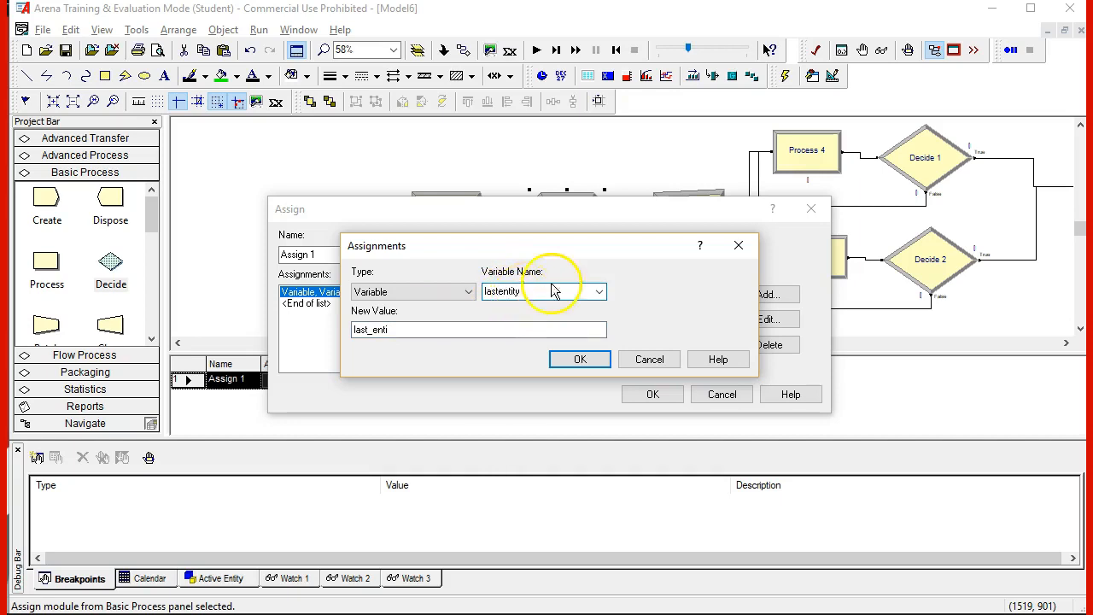
{"action": "left_click", "coordinate": [394, 328]}
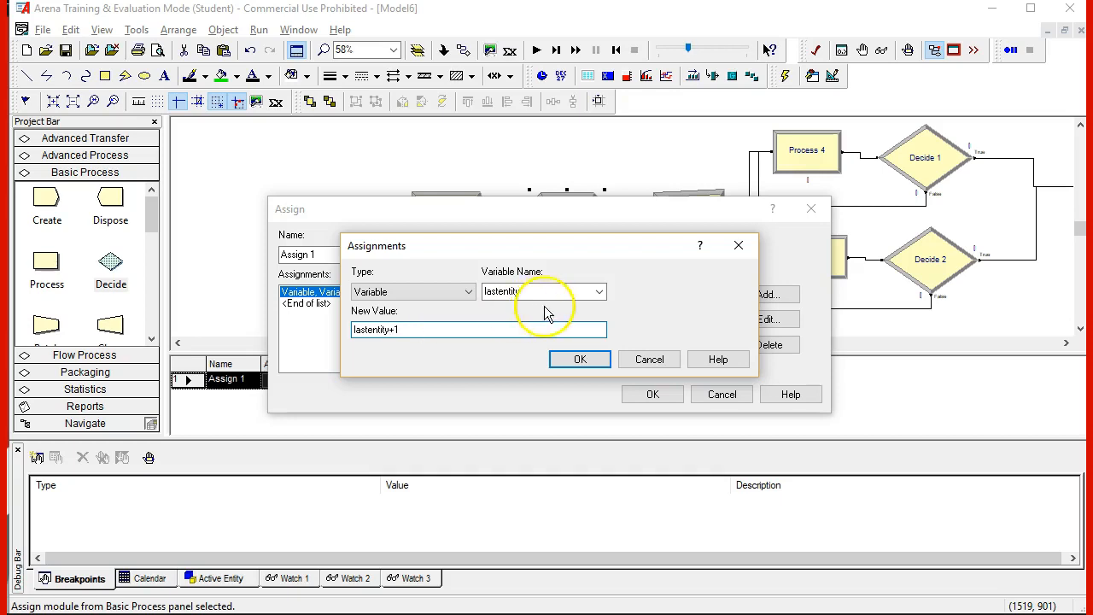
{"action": "left_click", "coordinate": [582, 363]}
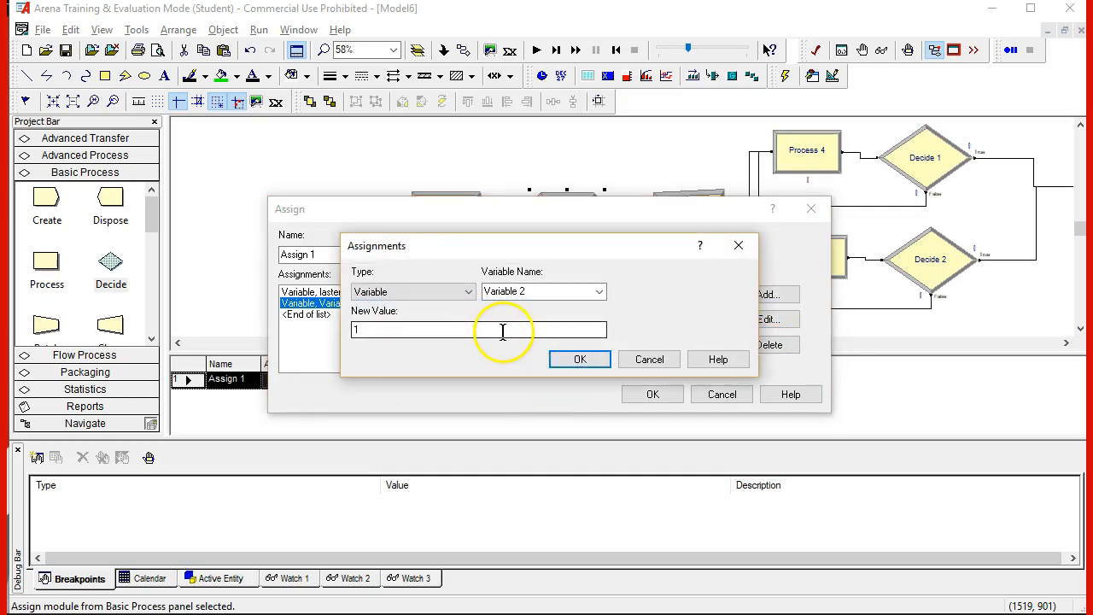
- Add an Attribute assignment named thisentityid with the new value lastentity to Assign 1, and accept the module's settings
{"action": "left_click", "coordinate": [468, 293]}
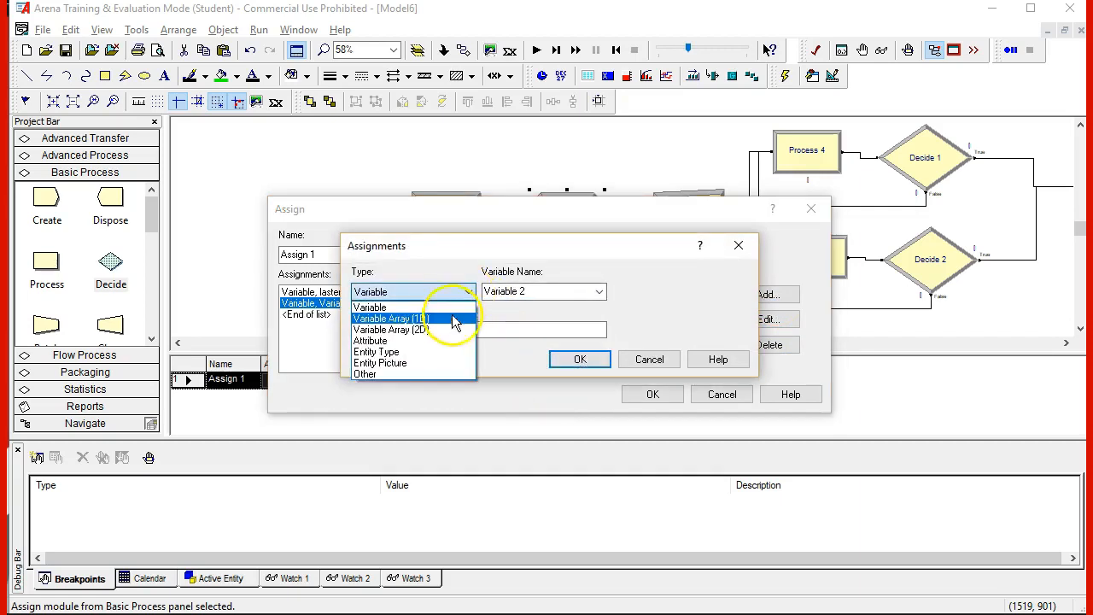
{"action": "left_click", "coordinate": [434, 342]}
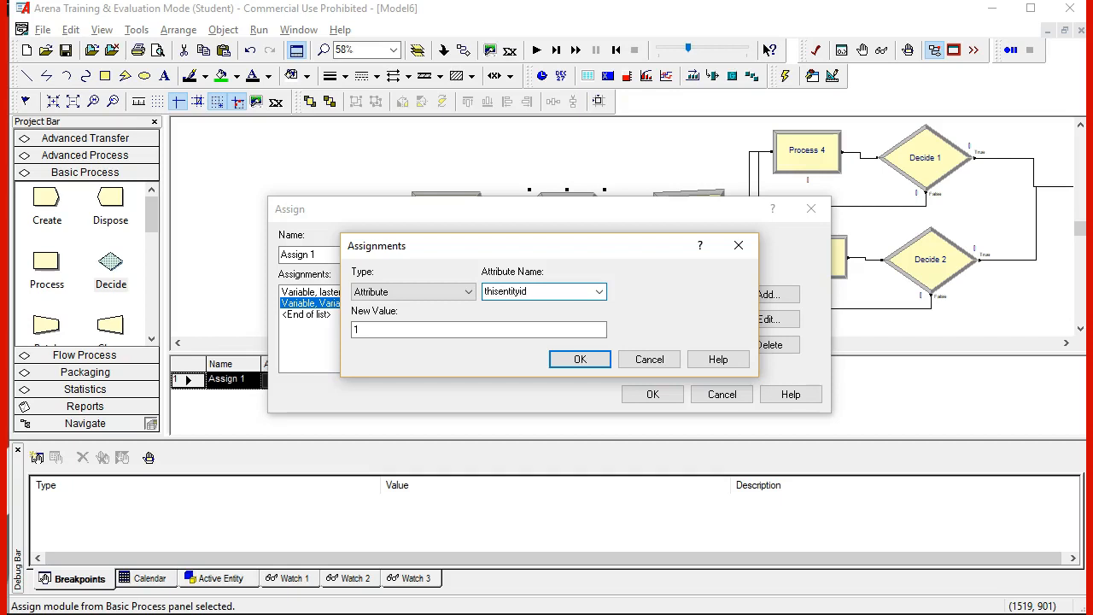
{"action": "key", "text": "Tab"}
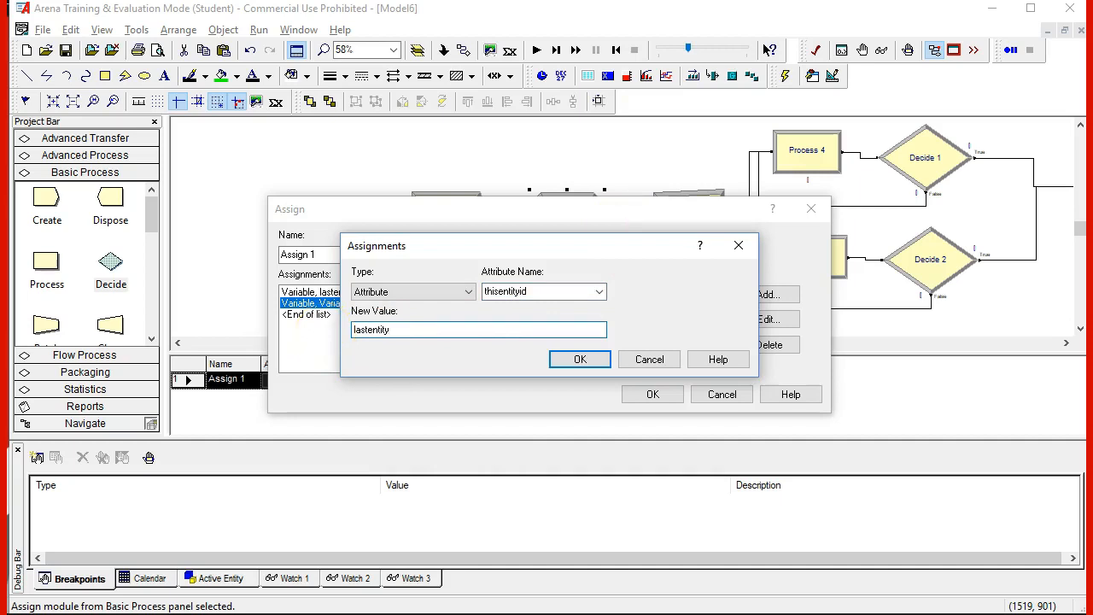
{"action": "left_click", "coordinate": [577, 359]}
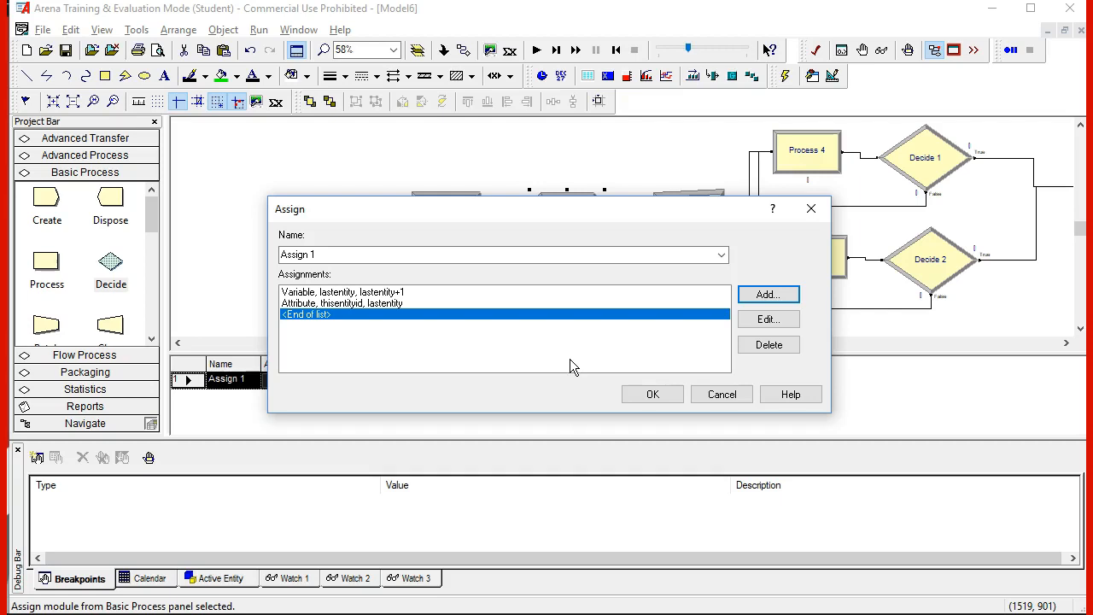
{"action": "left_click", "coordinate": [652, 395]}
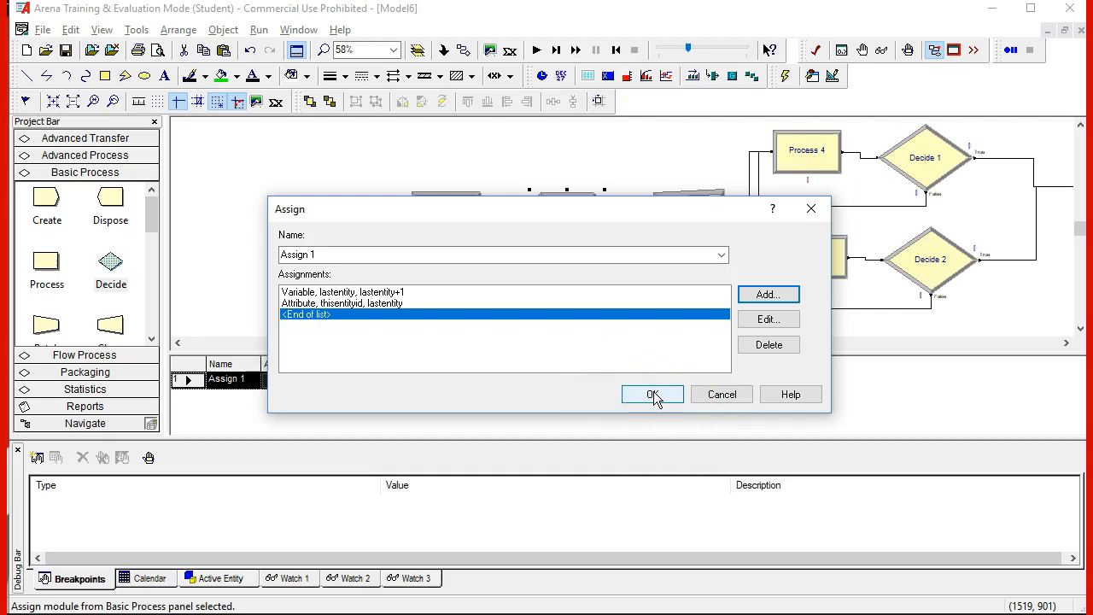
{"action": "left_click", "coordinate": [654, 394]}
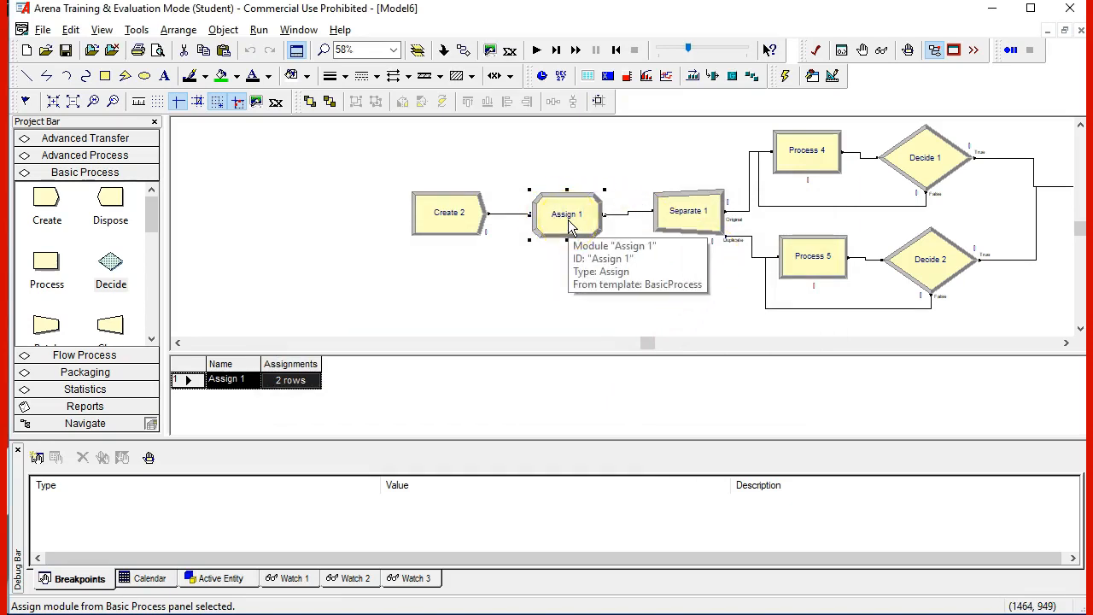
- Review the type, cost percentage and number of duplicates of the Separate 1 module
{"action": "double_click", "coordinate": [692, 213]}
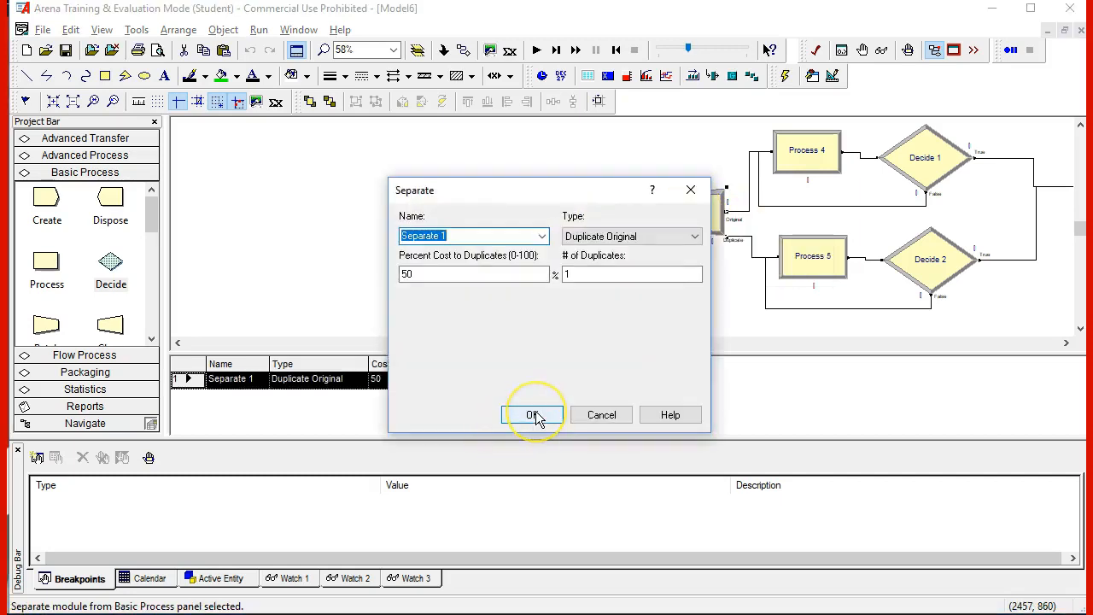
{"action": "left_click", "coordinate": [534, 415]}
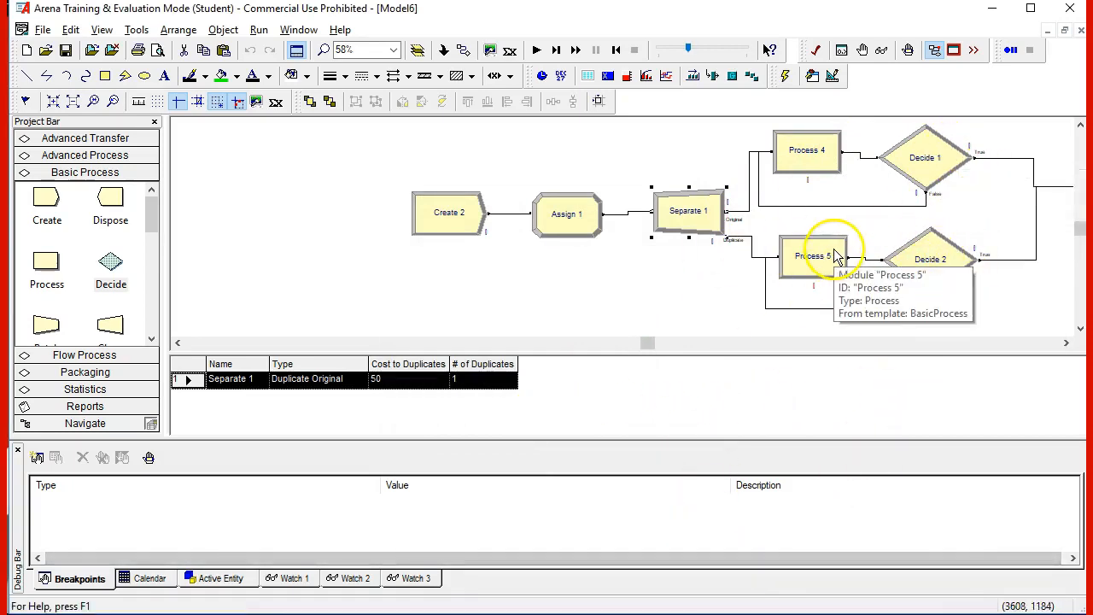
- Set the Process 4 action to Seize Delay Release and add one unit of Resource 1 to its resources
{"action": "double_click", "coordinate": [818, 154]}
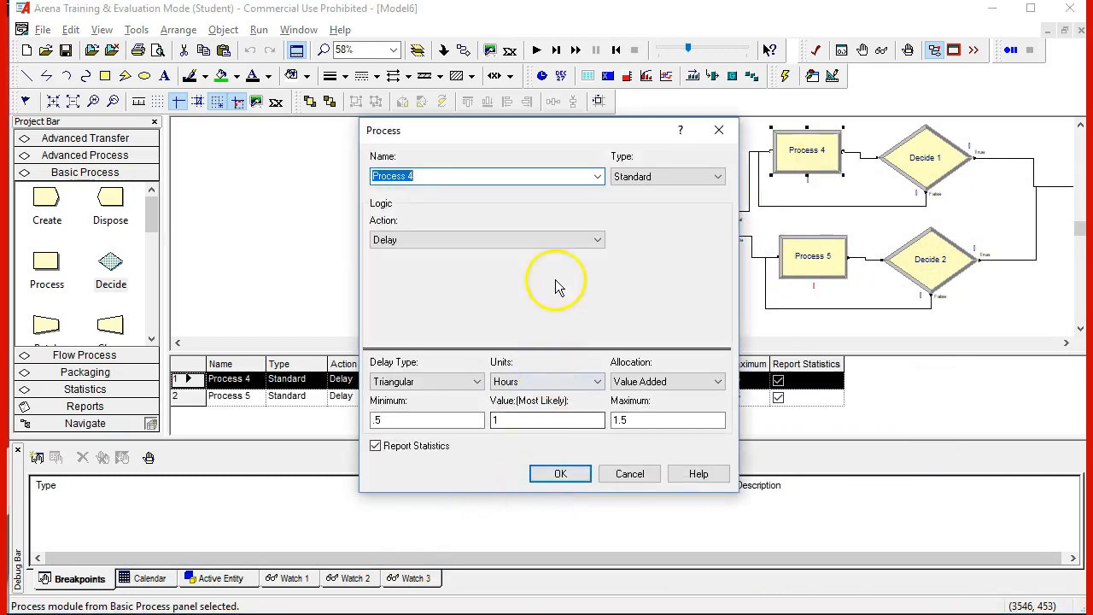
{"action": "left_click", "coordinate": [590, 242]}
{"action": "left_click", "coordinate": [543, 277]}
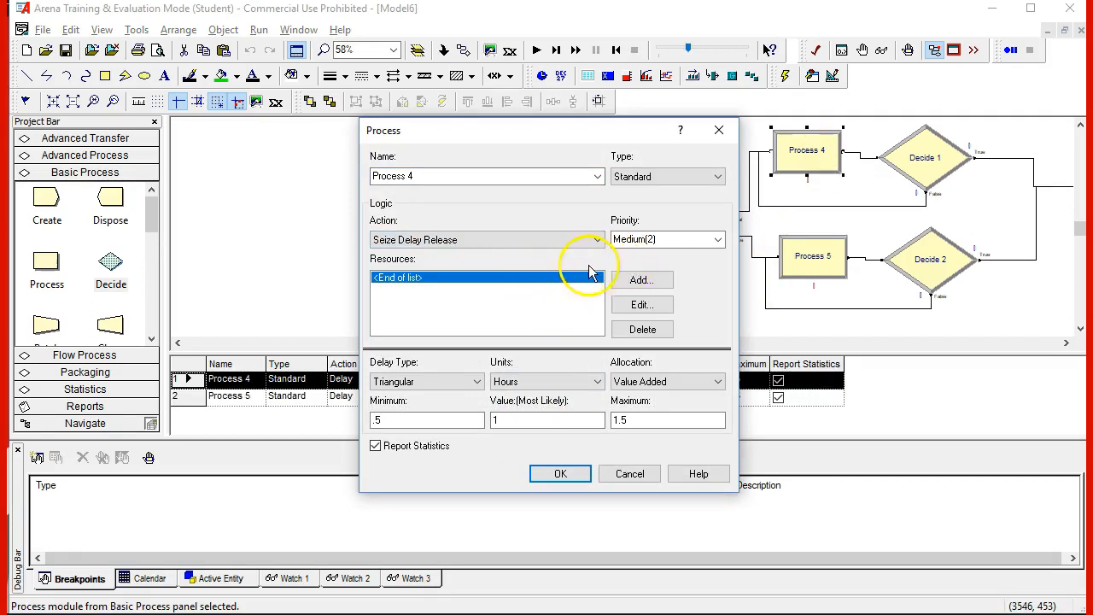
{"action": "left_click", "coordinate": [641, 279]}
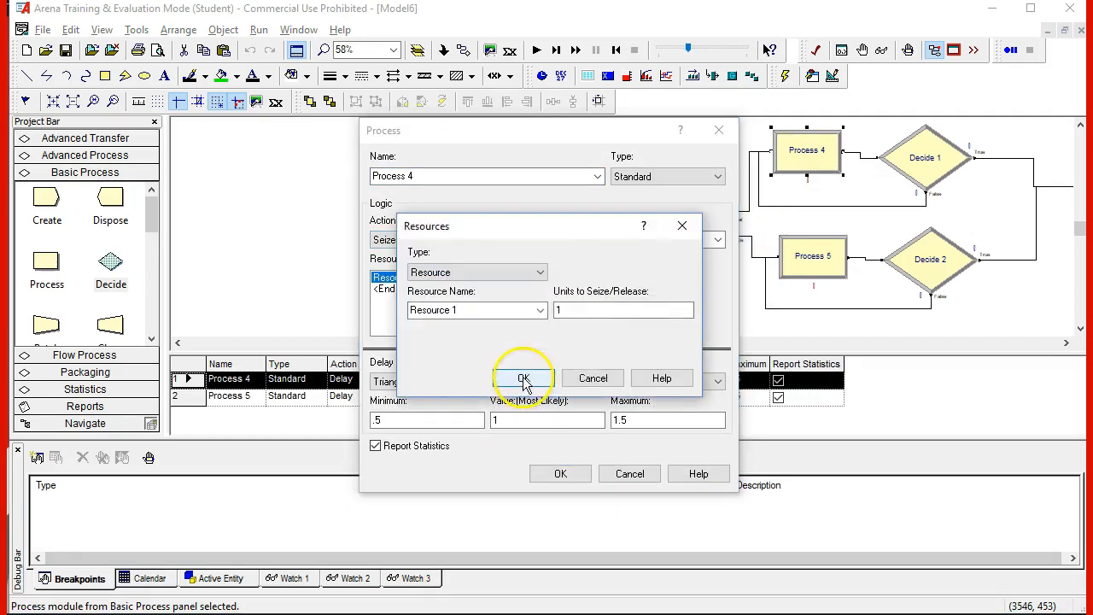
{"action": "left_click", "coordinate": [525, 379]}
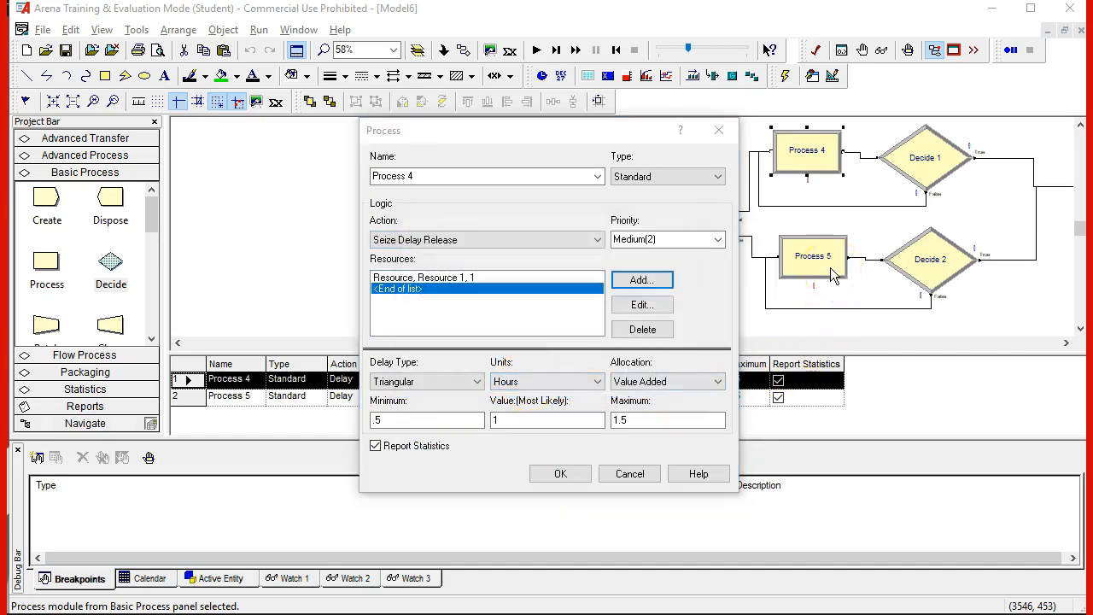
{"action": "left_click", "coordinate": [560, 473]}
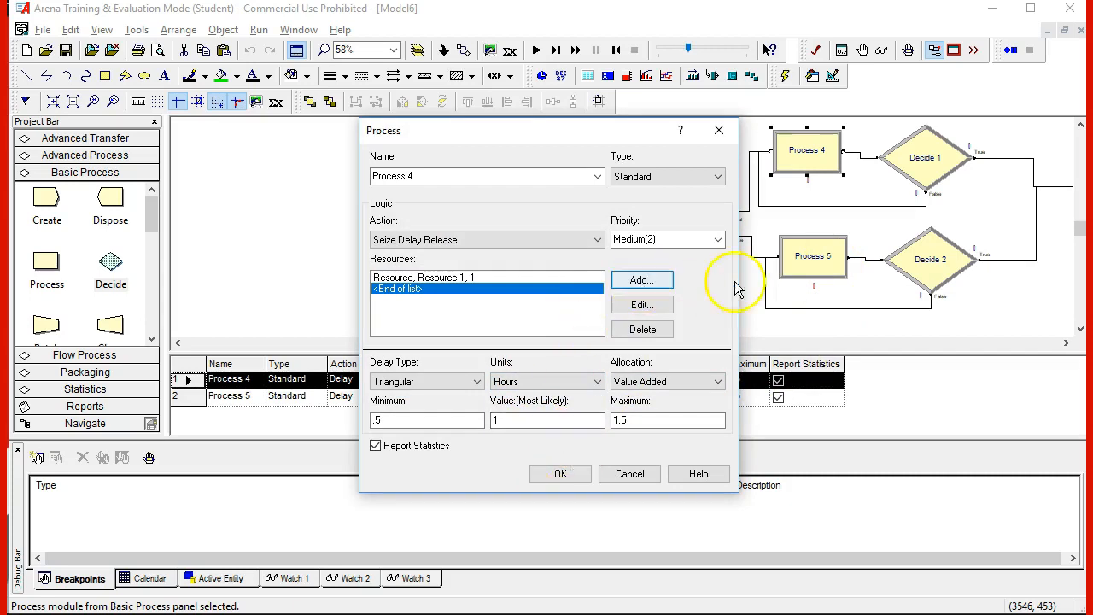
{"action": "left_click", "coordinate": [560, 474]}
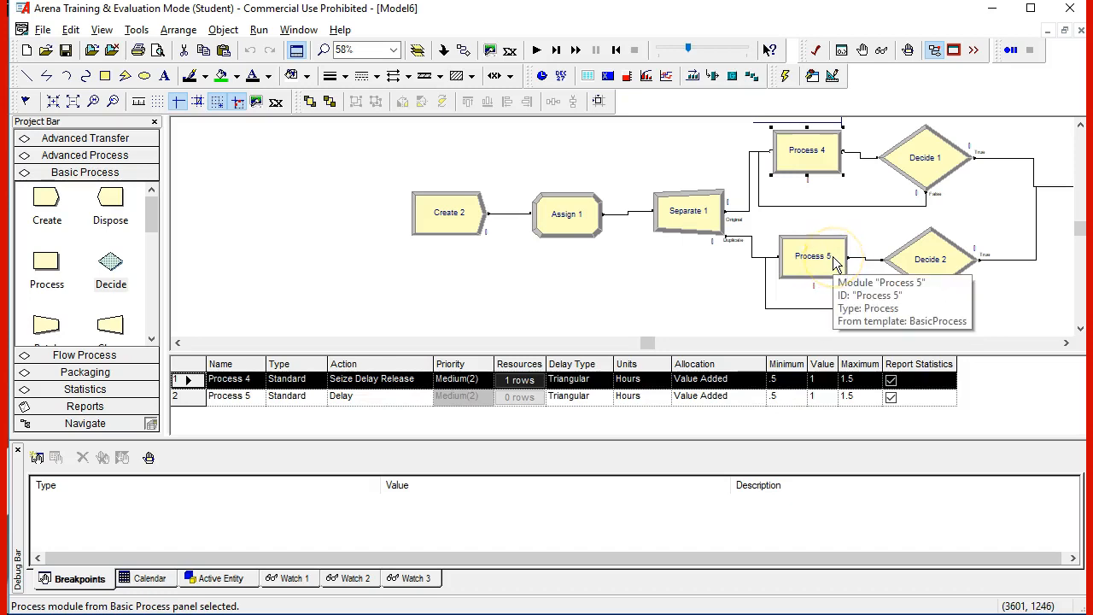
- Review the action and delay settings of the Process 5 module
{"action": "double_click", "coordinate": [833, 263]}
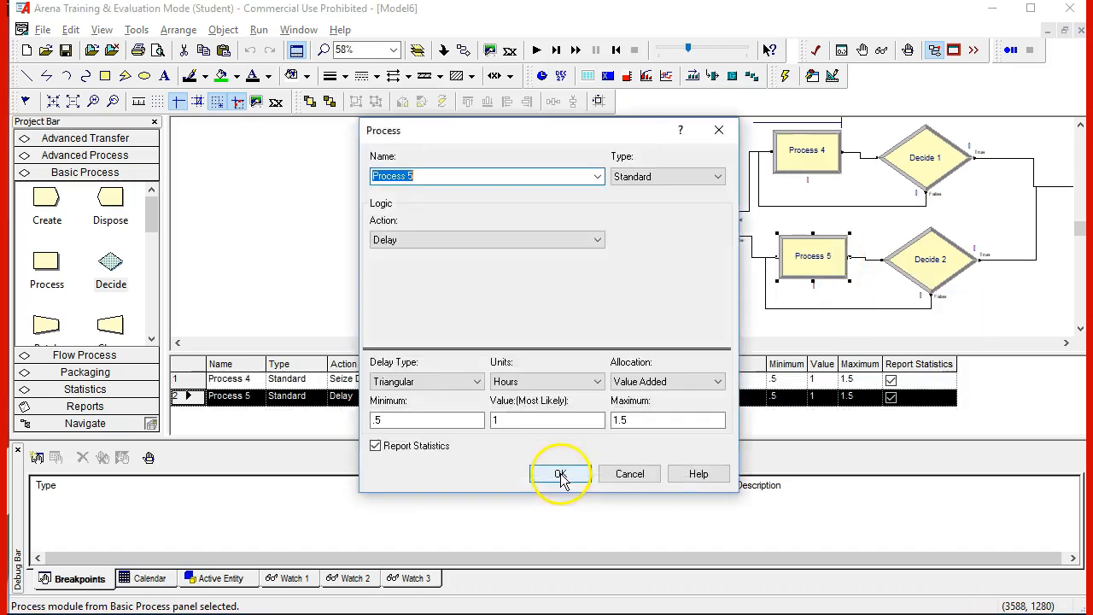
{"action": "left_click", "coordinate": [560, 474]}
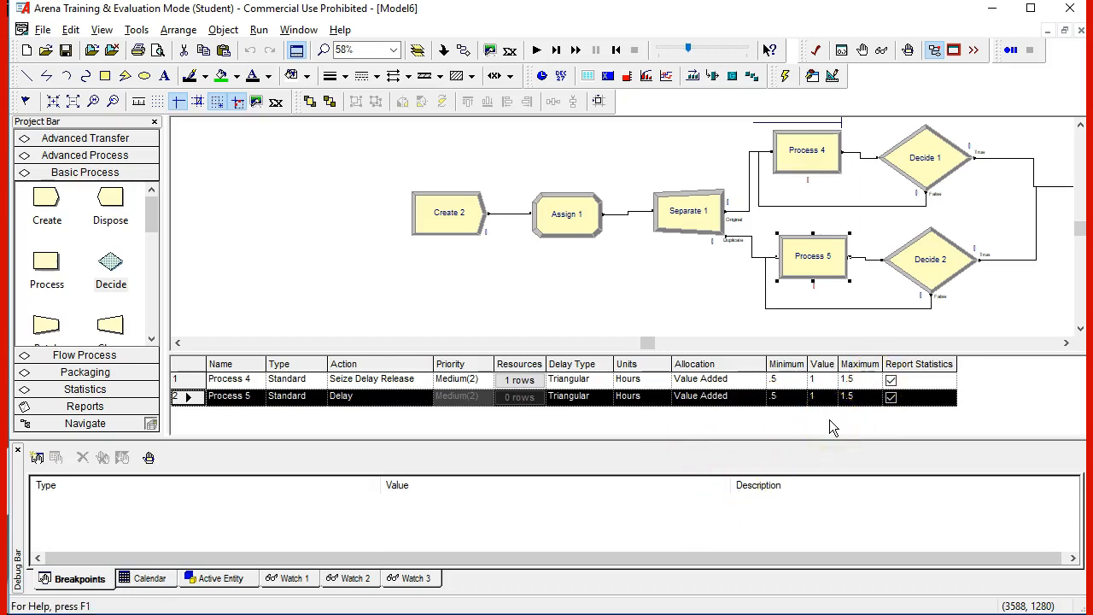
{"action": "left_click", "coordinate": [983, 305]}
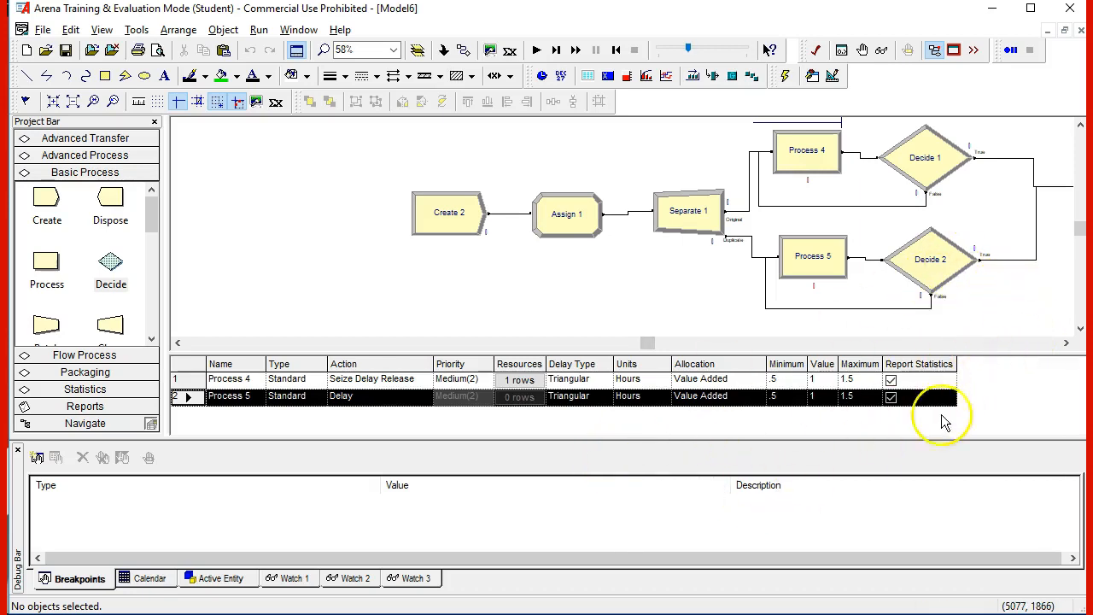
- Open the Batch 1 module's settings and examine its type, batch size and save criterion options
{"action": "left_click_drag", "start_coordinate": [647, 343], "coordinate": [683, 344]}
{"action": "left_click", "coordinate": [865, 201]}
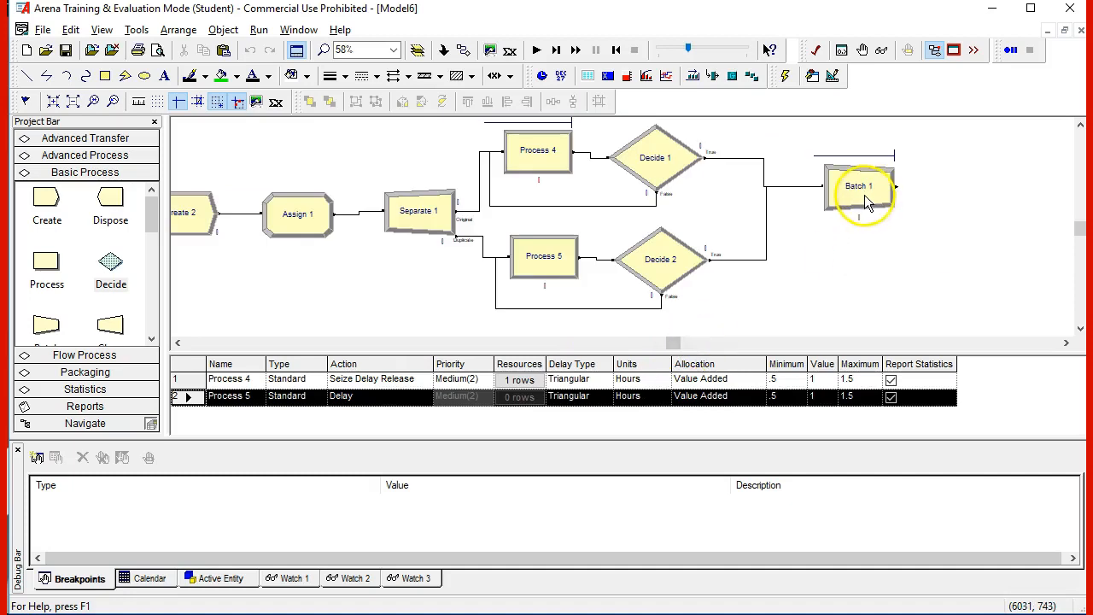
{"action": "double_click", "coordinate": [861, 191]}
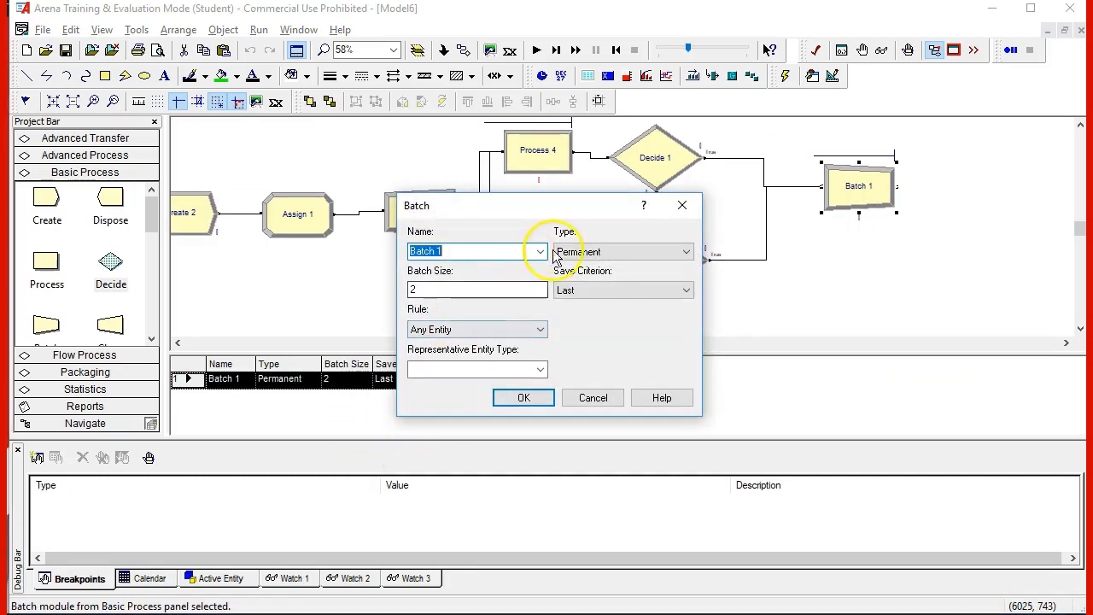
{"action": "left_click", "coordinate": [624, 253]}
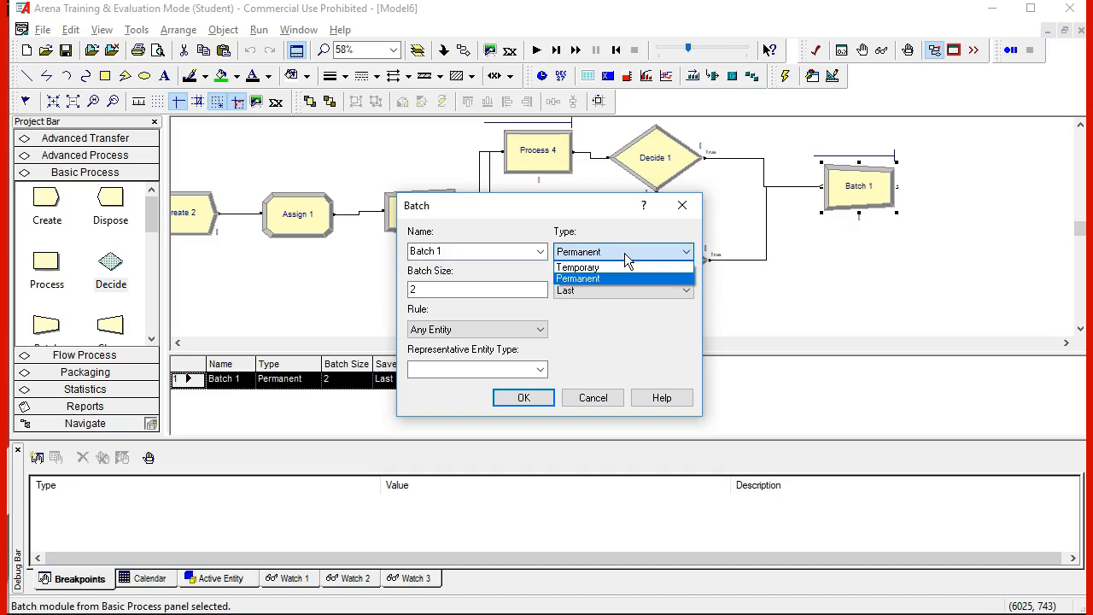
{"action": "left_click", "coordinate": [624, 253]}
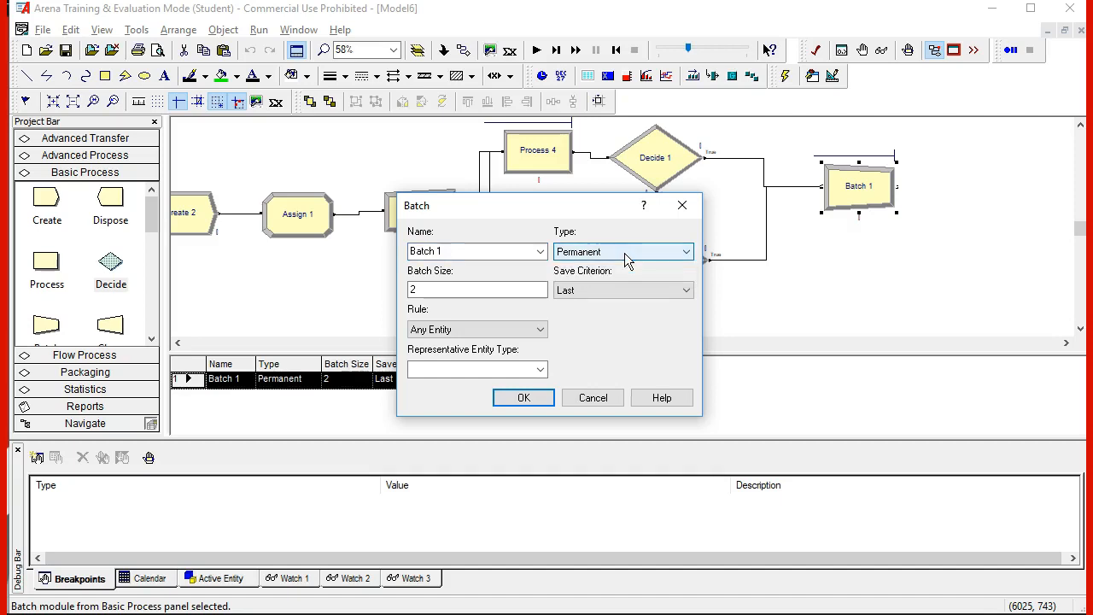
{"action": "left_click", "coordinate": [537, 291]}
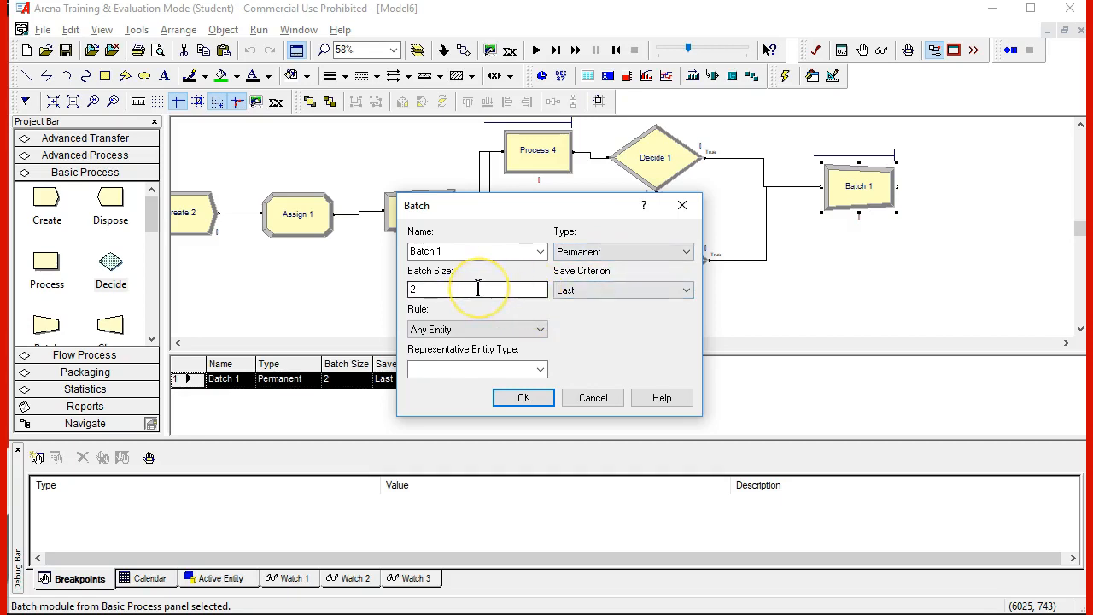
{"action": "left_click", "coordinate": [624, 290]}
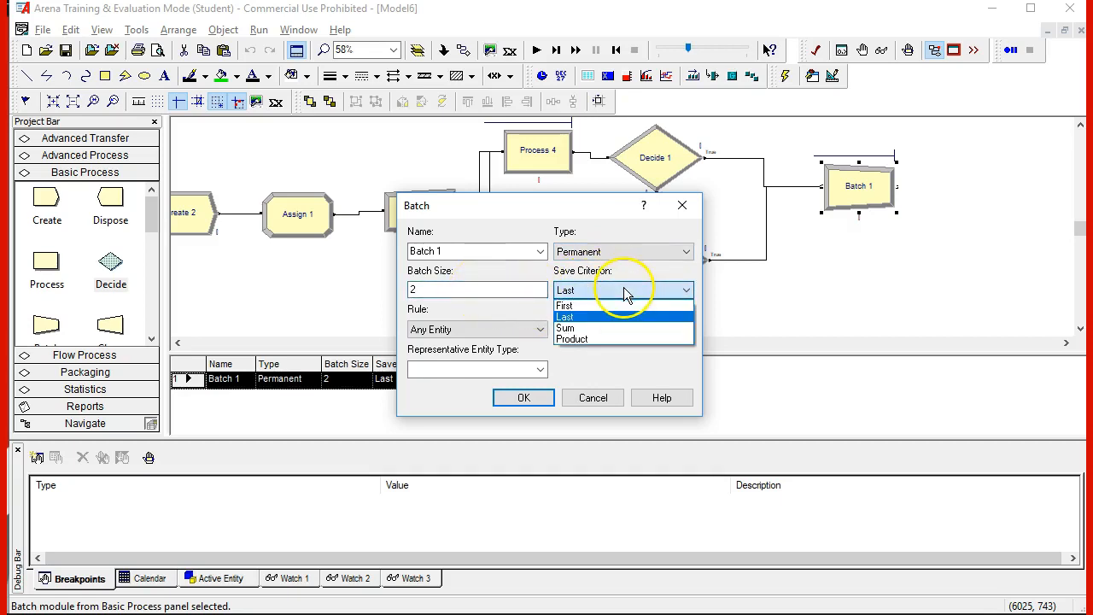
{"action": "left_click", "coordinate": [624, 291]}
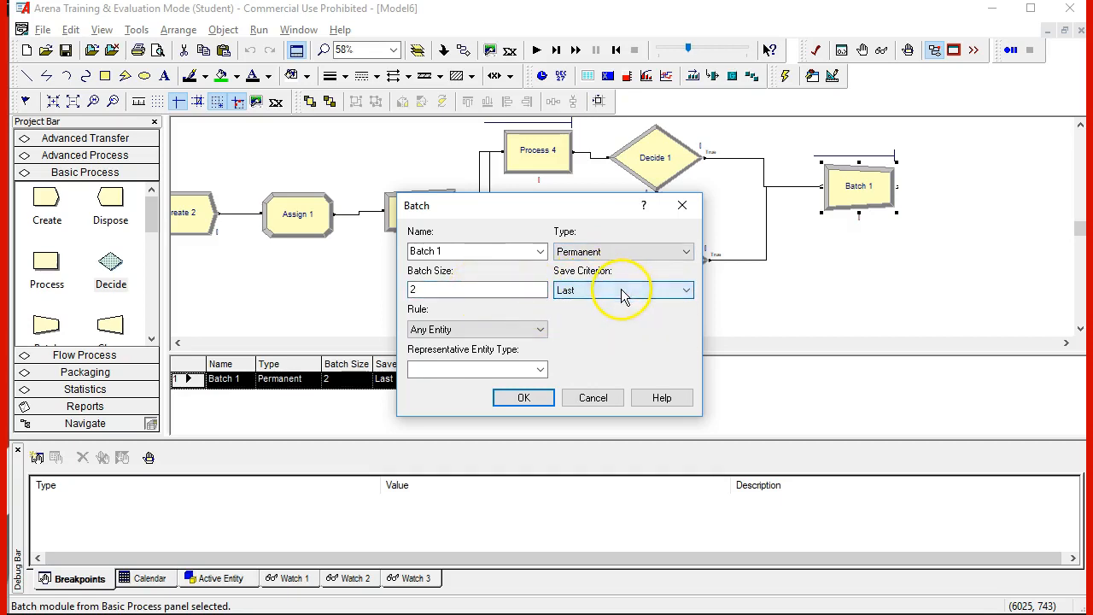
- Set the Batch 1 module's rule to By Attribute, using the attribute thisentityid
{"action": "left_click", "coordinate": [519, 330]}
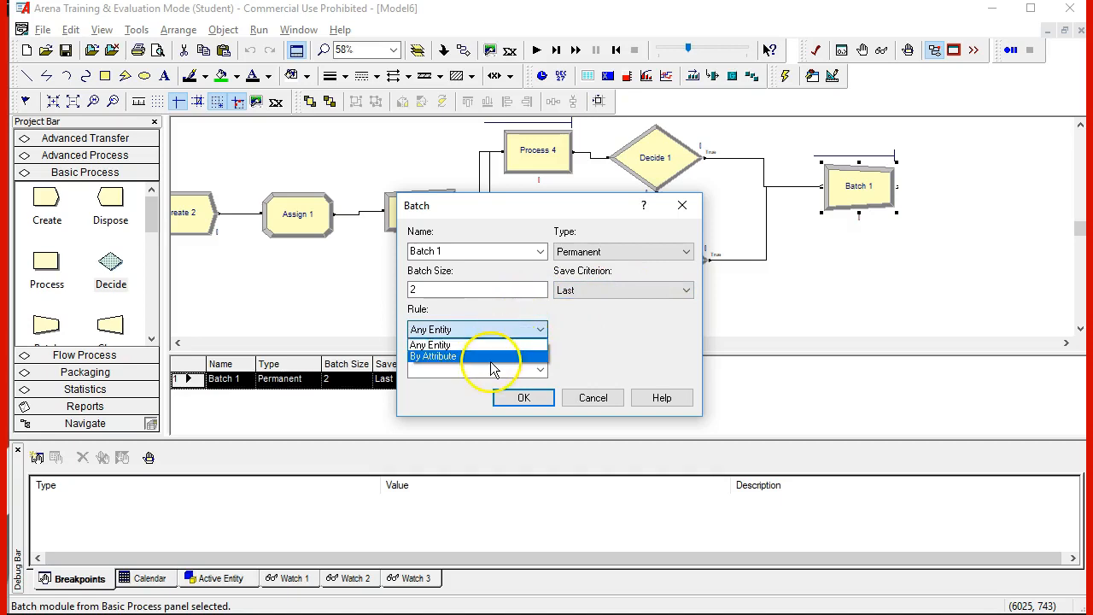
{"action": "left_click", "coordinate": [479, 356]}
{"action": "left_click", "coordinate": [640, 329]}
{"action": "left_click", "coordinate": [687, 330]}
{"action": "left_click", "coordinate": [688, 363]}
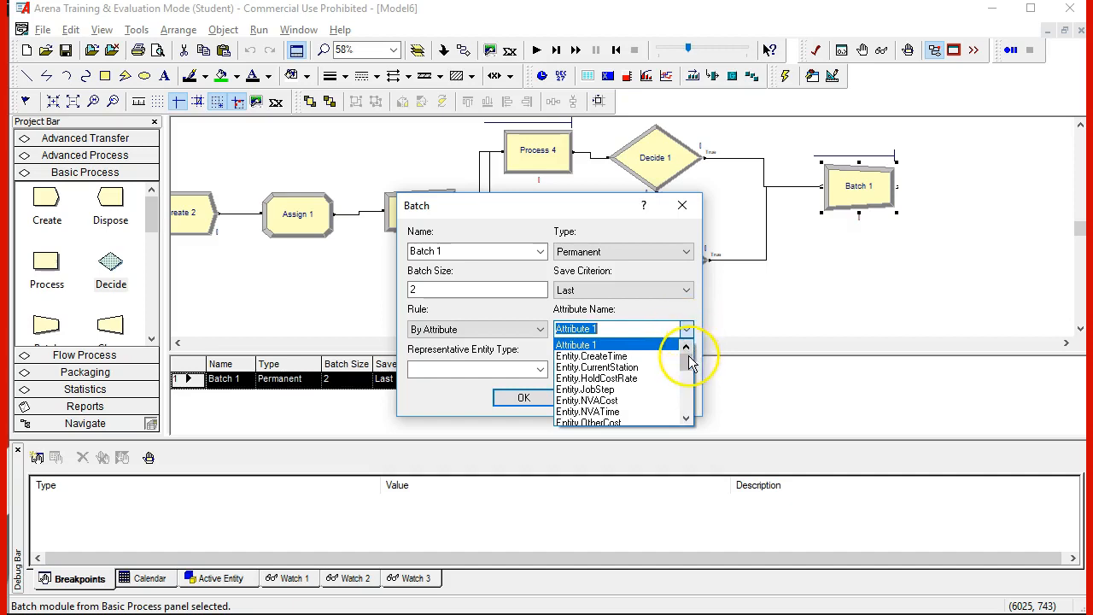
{"action": "left_click_drag", "start_coordinate": [688, 366], "coordinate": [688, 420]}
{"action": "left_click", "coordinate": [600, 417]}
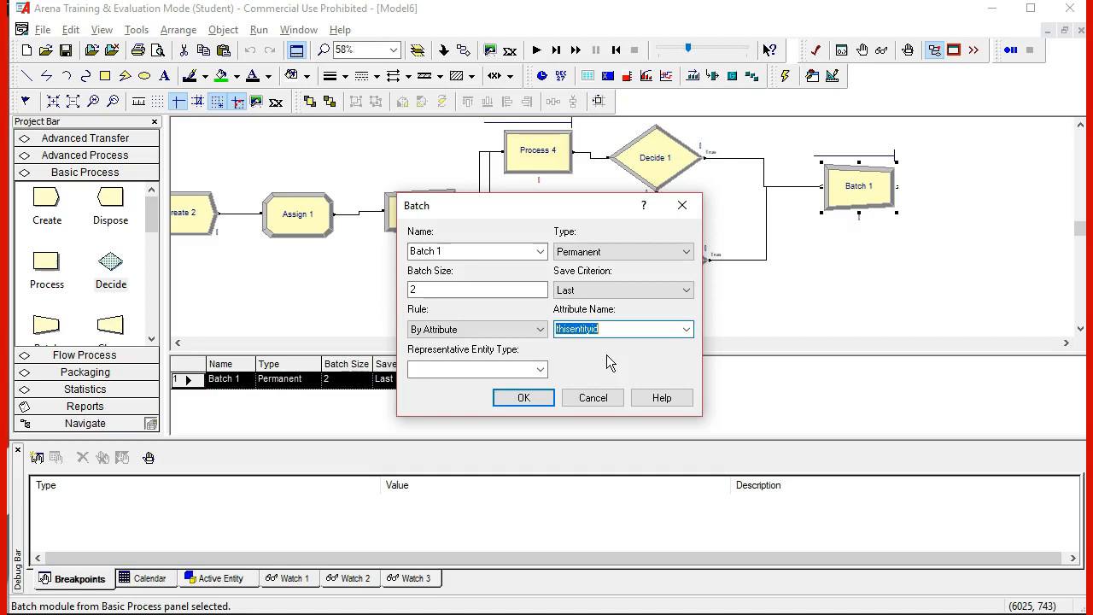
{"action": "left_click", "coordinate": [521, 396]}
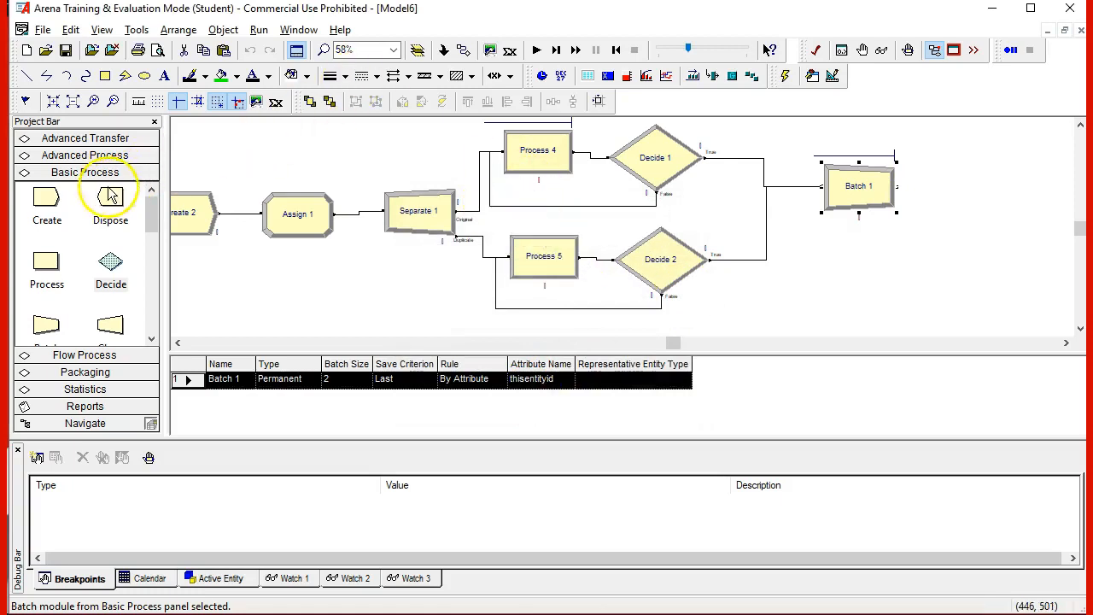
- Add a Process module after Batch 1 and connect Batch 1's output to it
{"action": "left_click", "coordinate": [47, 265]}
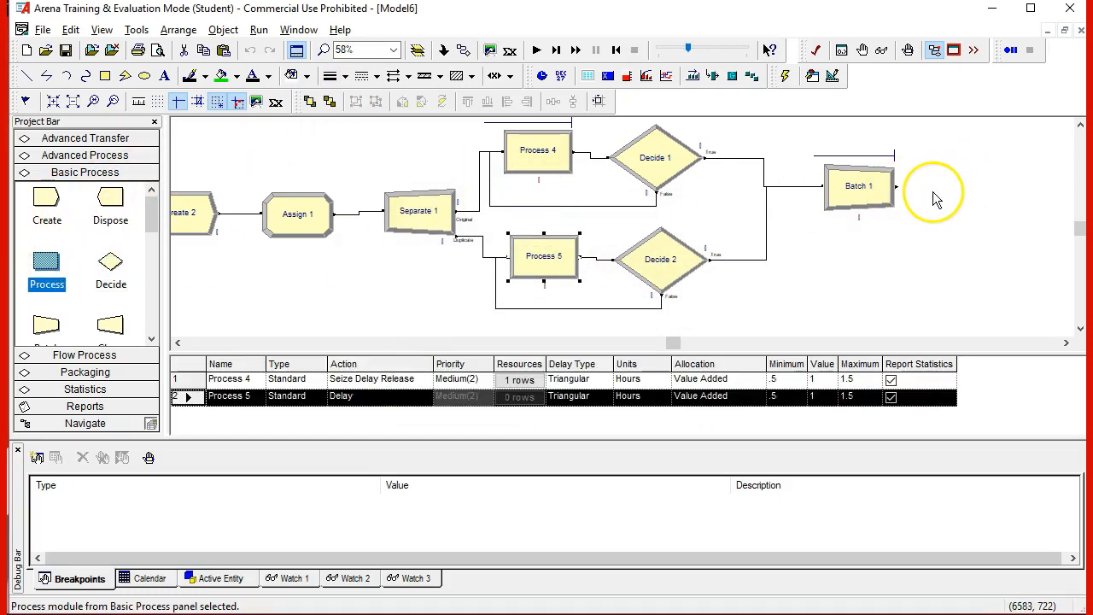
{"action": "left_click_drag", "start_coordinate": [47, 265], "coordinate": [949, 189]}
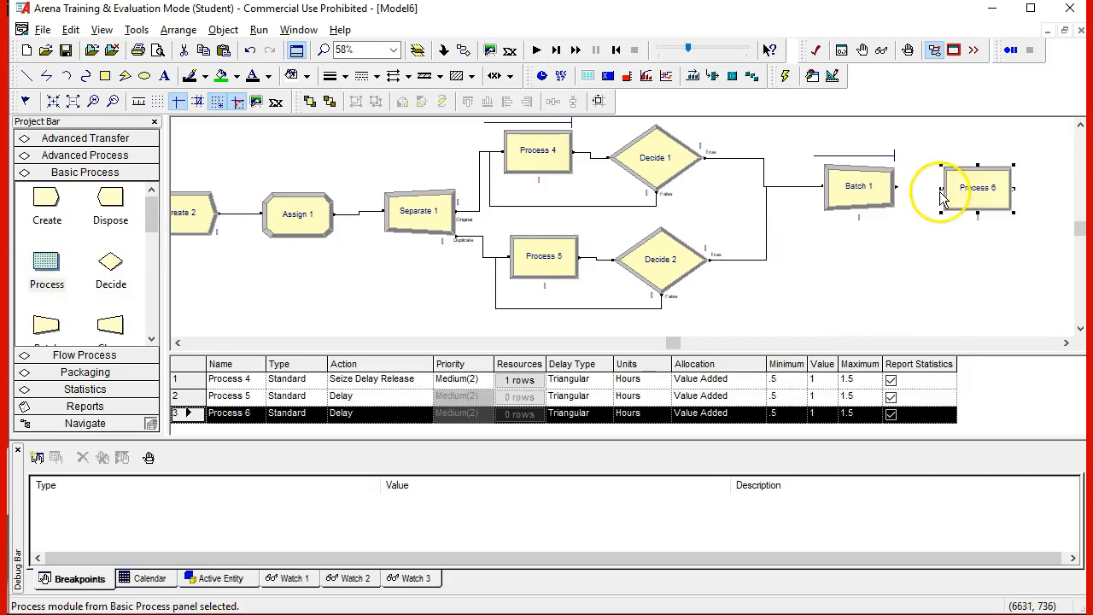
{"action": "left_click", "coordinate": [462, 50]}
{"action": "left_click", "coordinate": [896, 185]}
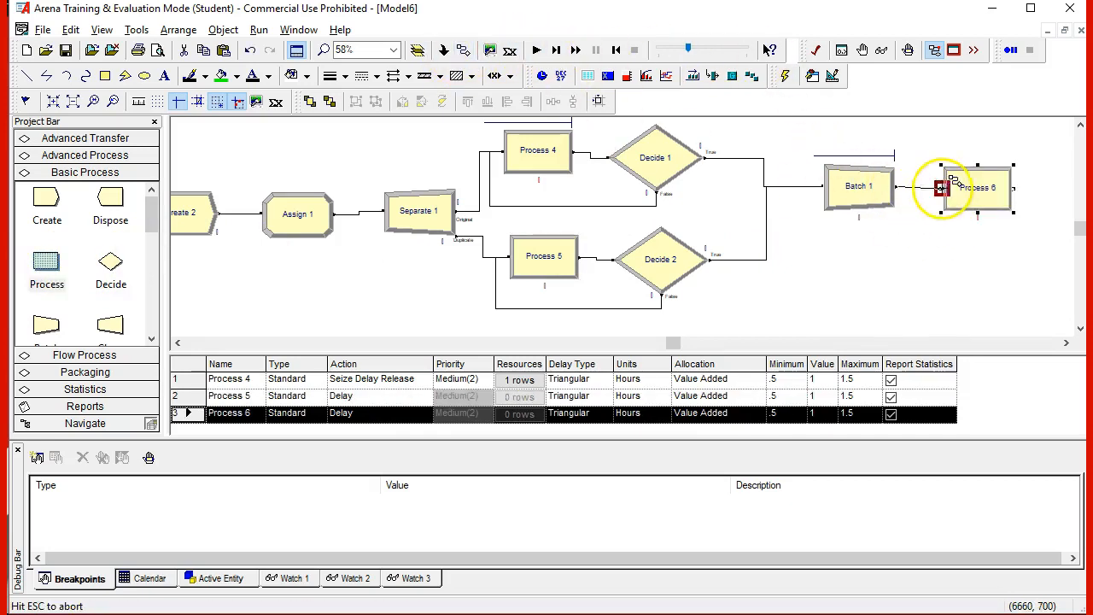
{"action": "left_click", "coordinate": [942, 187]}
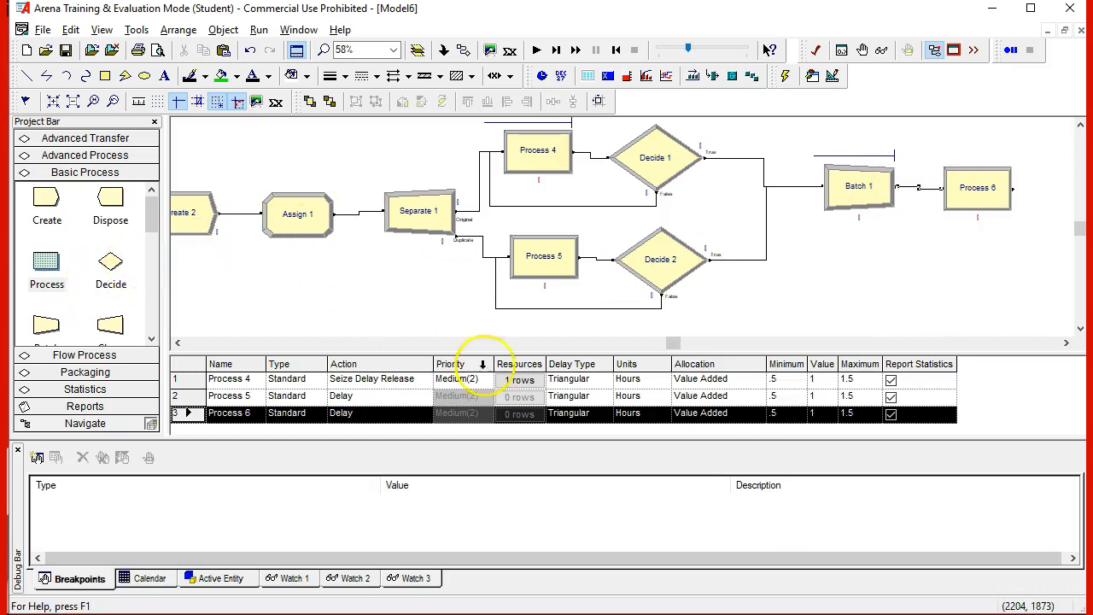
- Add a Dispose module after Process 6 and connect Process 6's output to it
{"action": "left_click", "coordinate": [683, 345]}
{"action": "left_click_drag", "start_coordinate": [98, 209], "coordinate": [312, 199]}
{"action": "left_click", "coordinate": [462, 51]}
{"action": "left_click", "coordinate": [290, 187]}
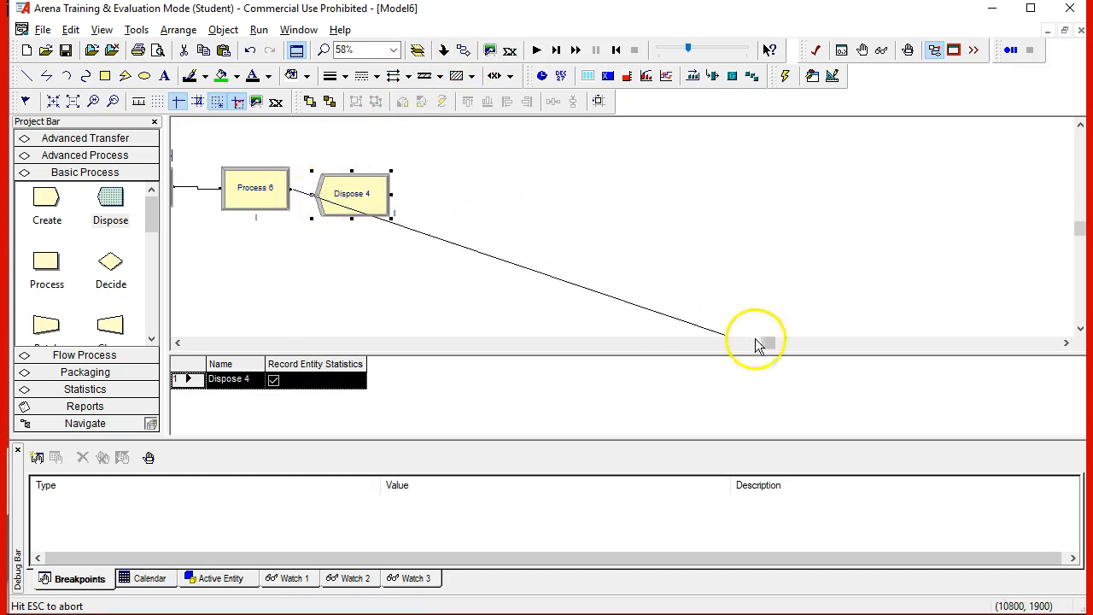
{"action": "left_click", "coordinate": [312, 196]}
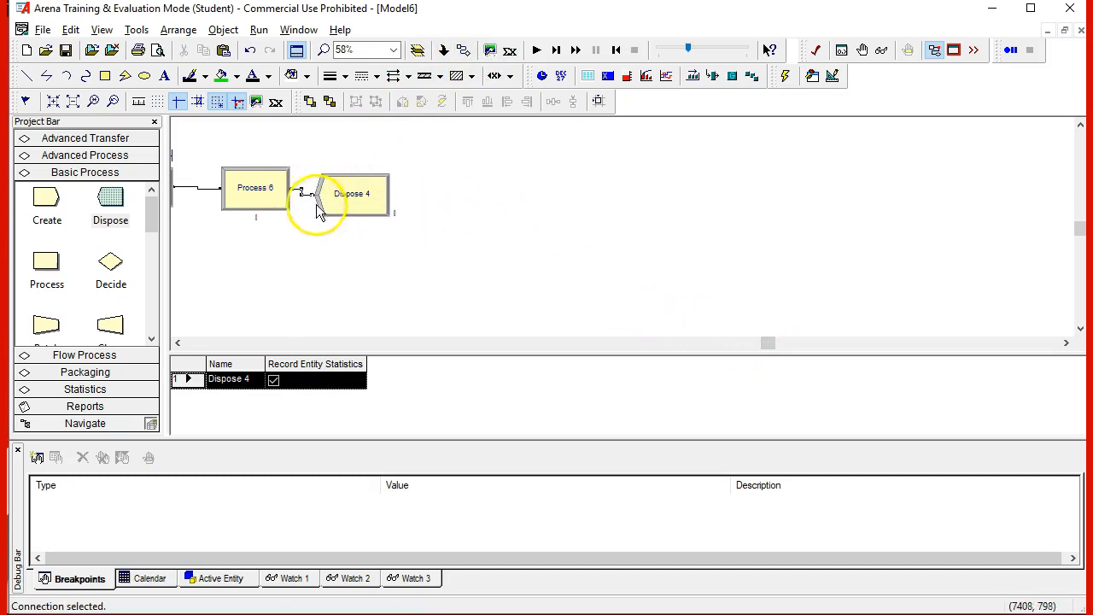
- Bring the flow from Assign 1 to Dispose 4 into view and start the simulation run
{"action": "left_click_drag", "start_coordinate": [768, 344], "coordinate": [707, 350]}
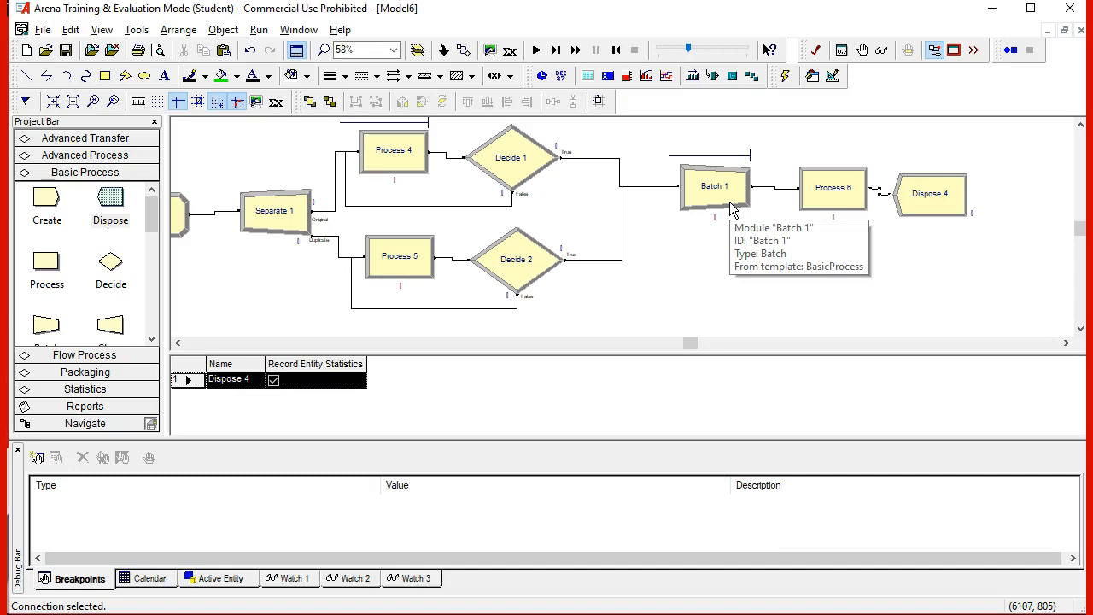
{"action": "left_click_drag", "start_coordinate": [703, 347], "coordinate": [691, 351]}
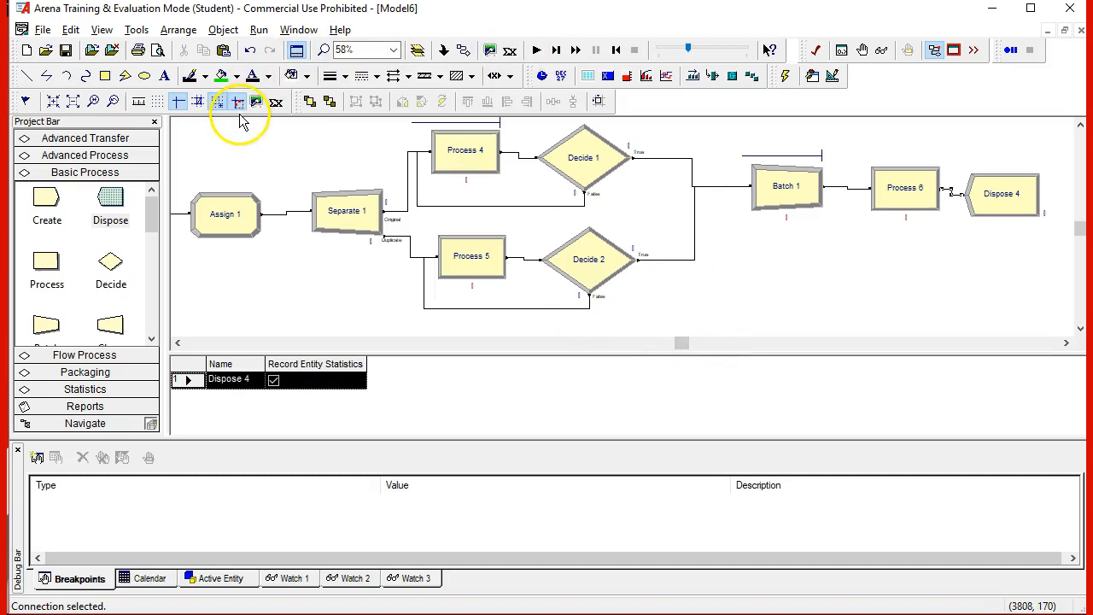
{"action": "left_click", "coordinate": [535, 50]}
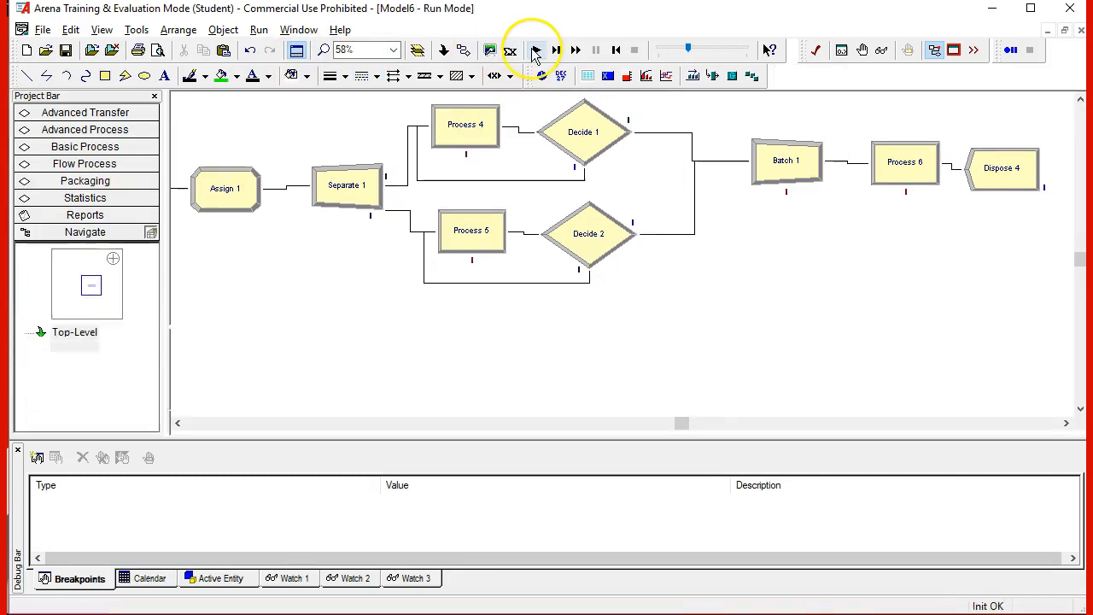